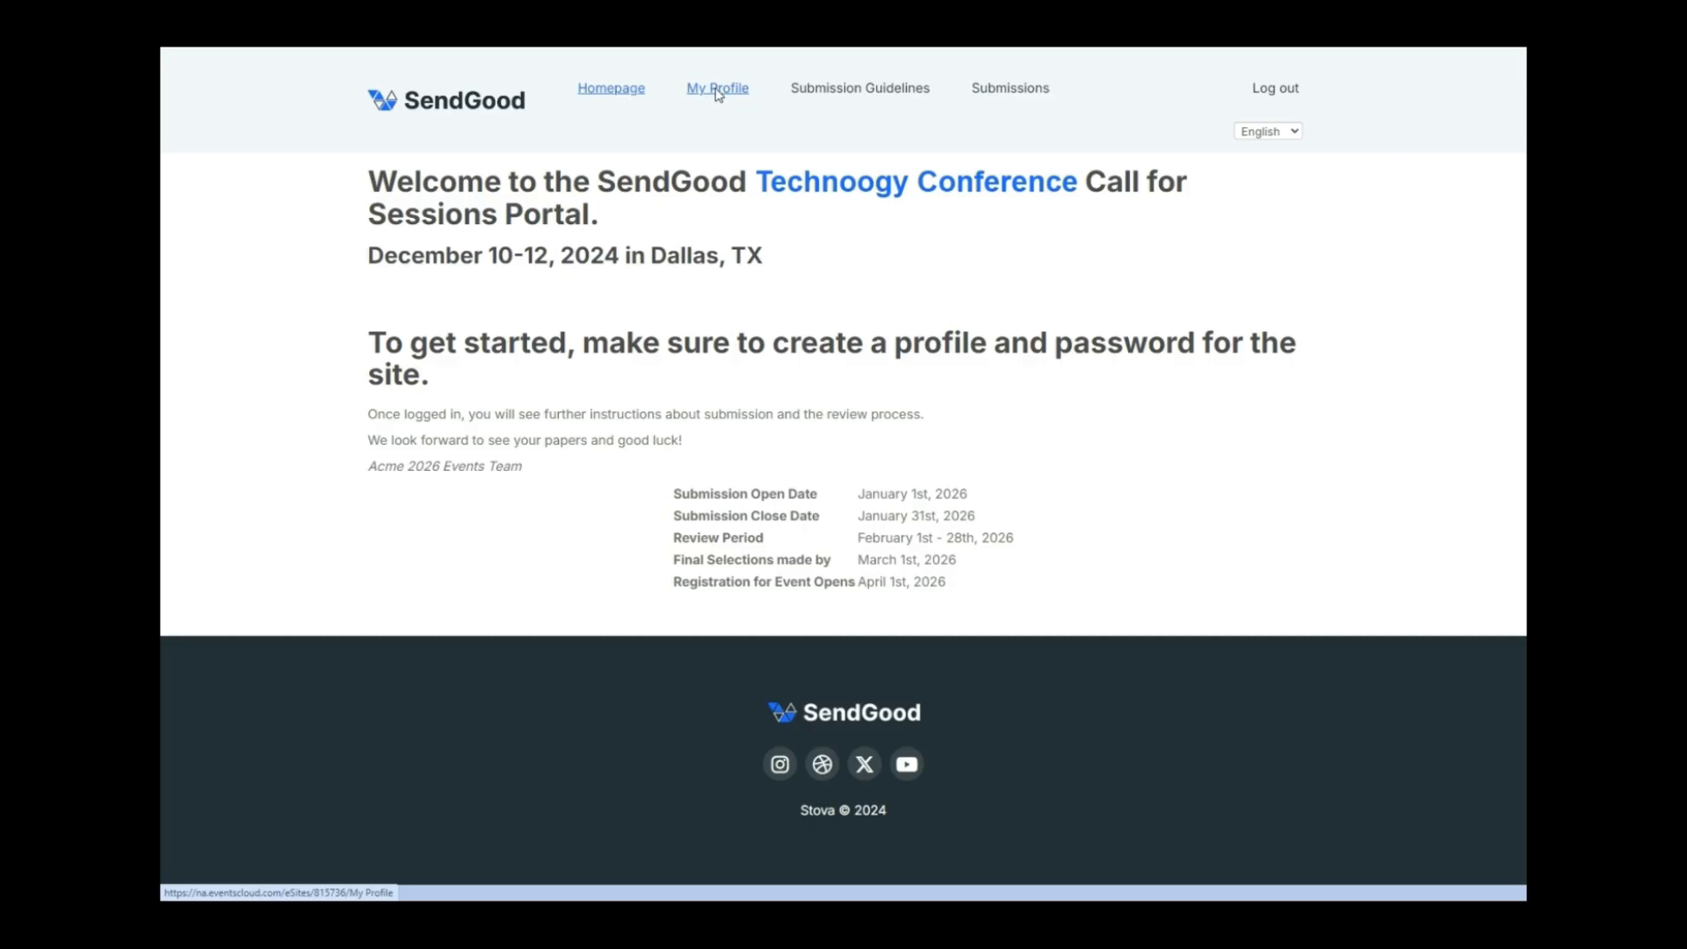
Enter 'Team lead SC' as the My Profile biography and save the profile.
{"action": "left_click", "coordinate": [717, 95]}
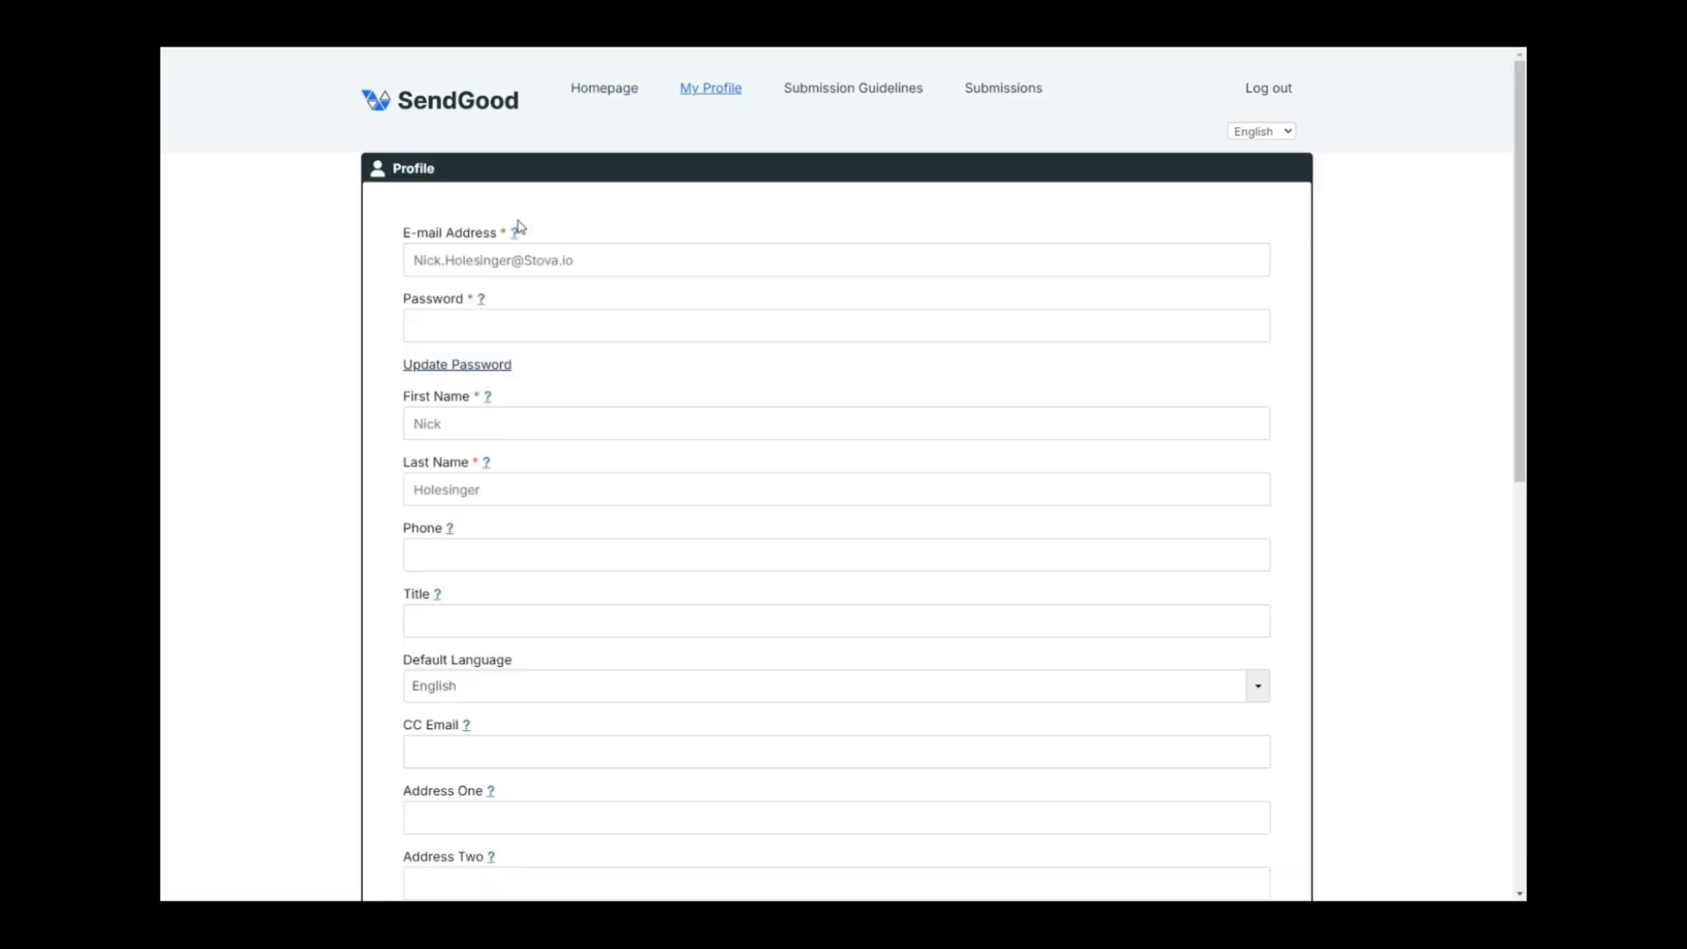
{"action": "scroll", "coordinate": [349, 255], "scroll_direction": "down", "scroll_amount": 1}
{"action": "scroll", "coordinate": [348, 254], "scroll_direction": "down", "scroll_amount": 3}
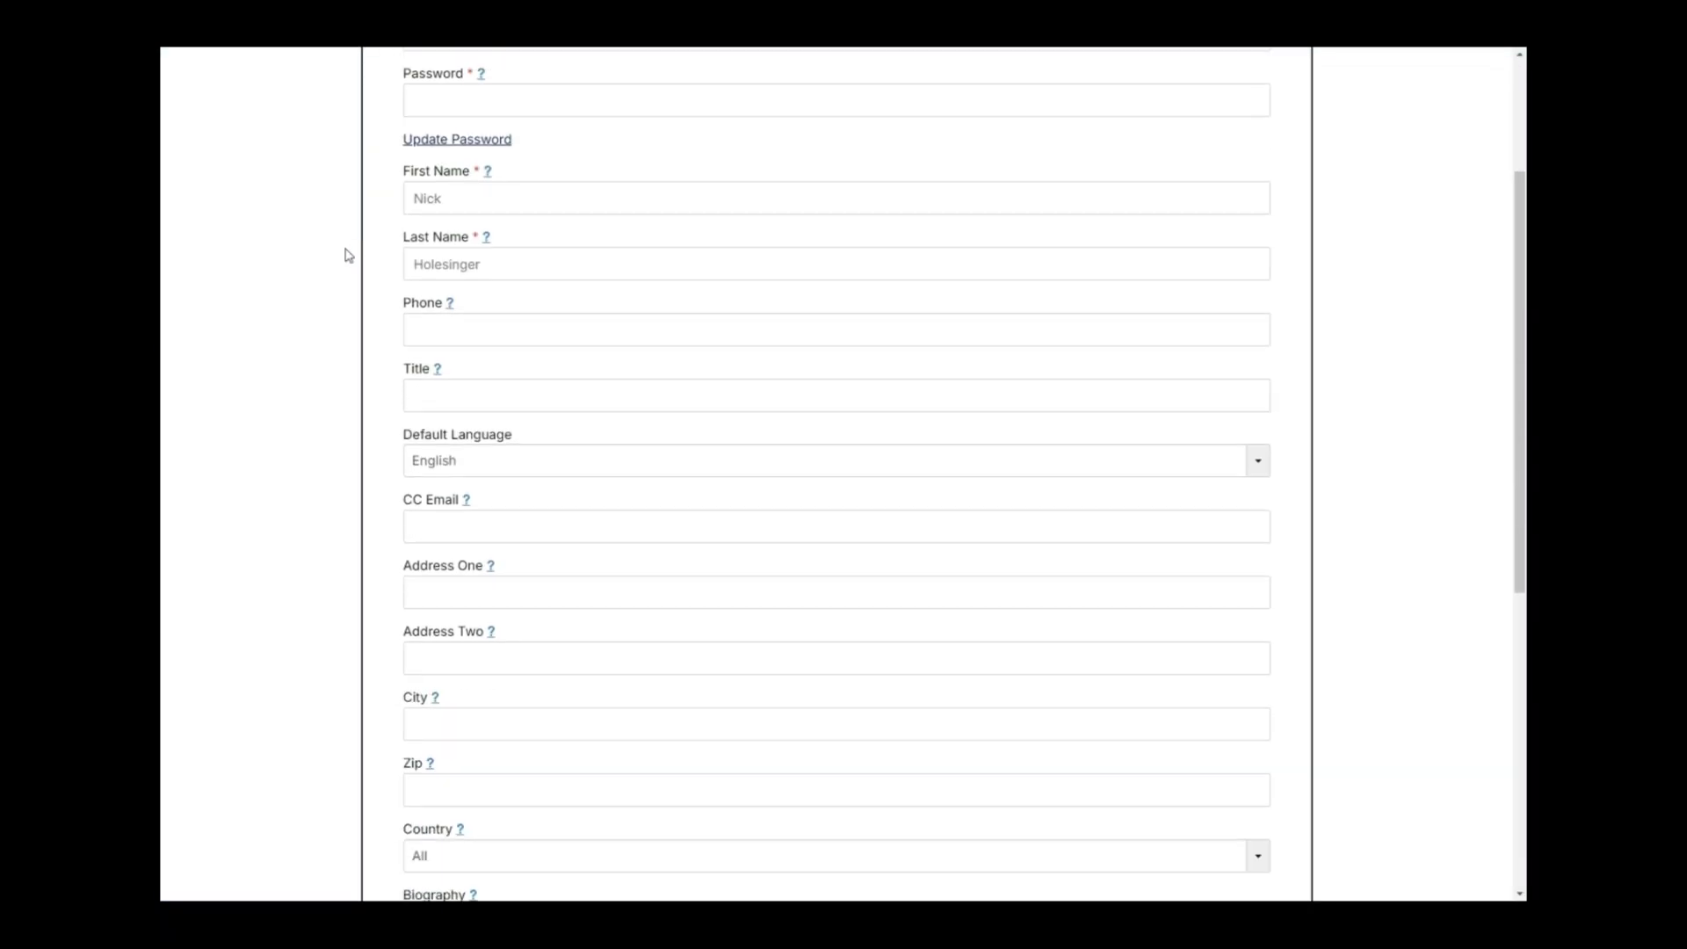
{"action": "scroll", "coordinate": [349, 254], "scroll_direction": "down", "scroll_amount": 4}
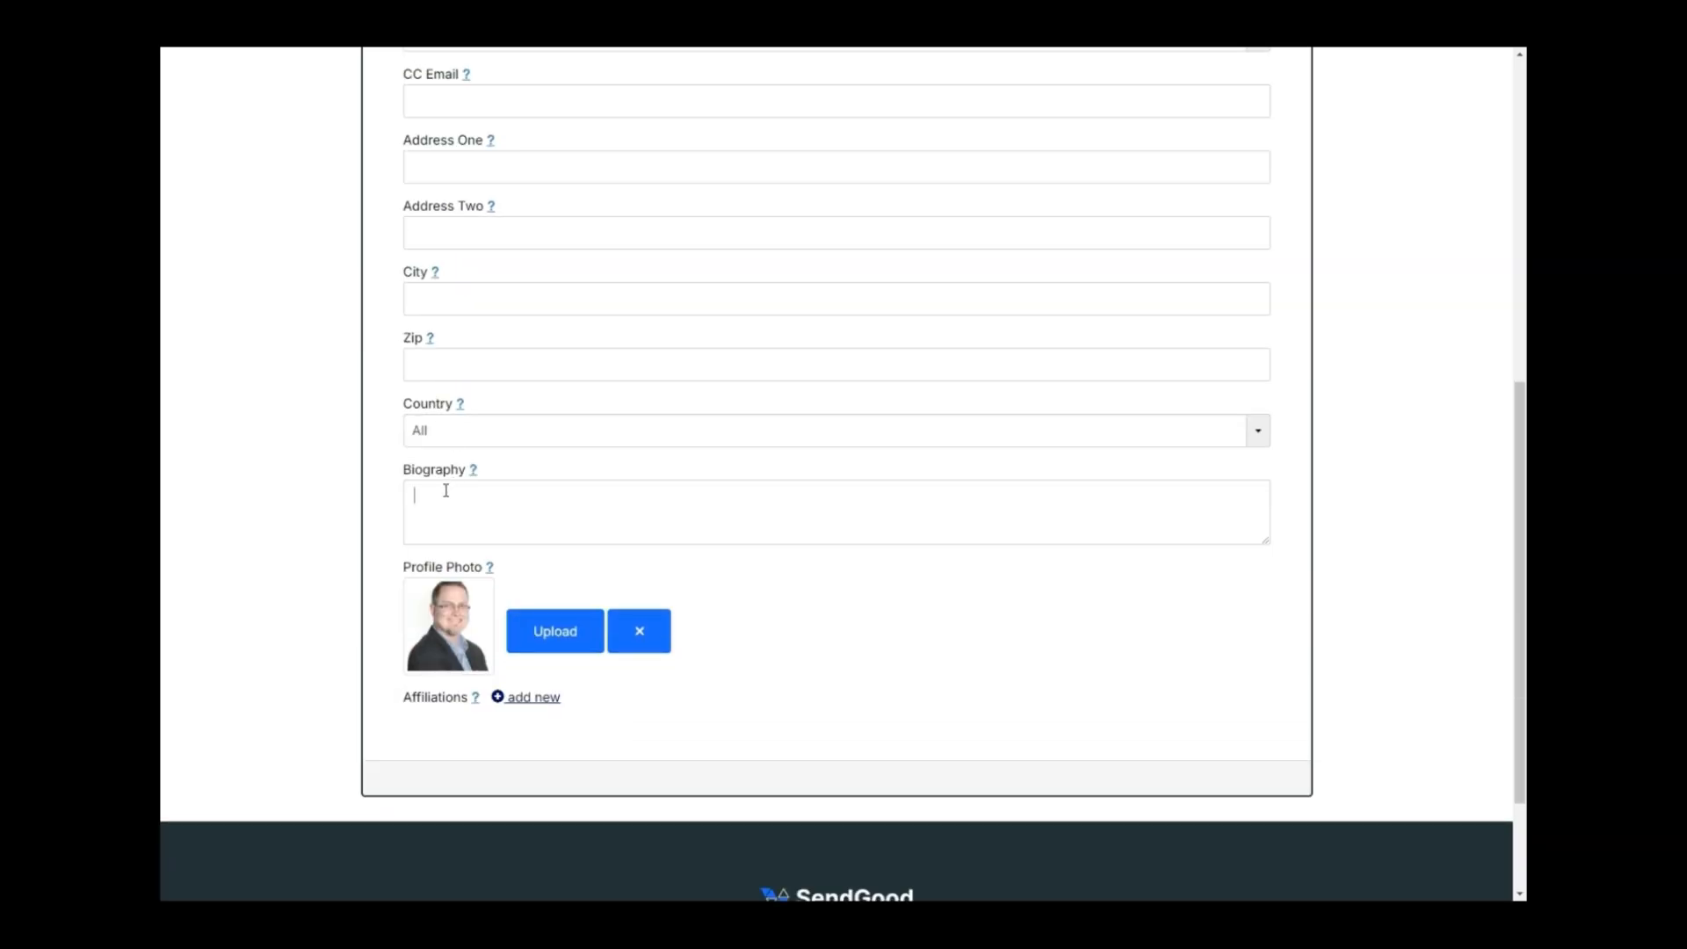
{"action": "left_click", "coordinate": [445, 489]}
{"action": "type", "text": "Team"}
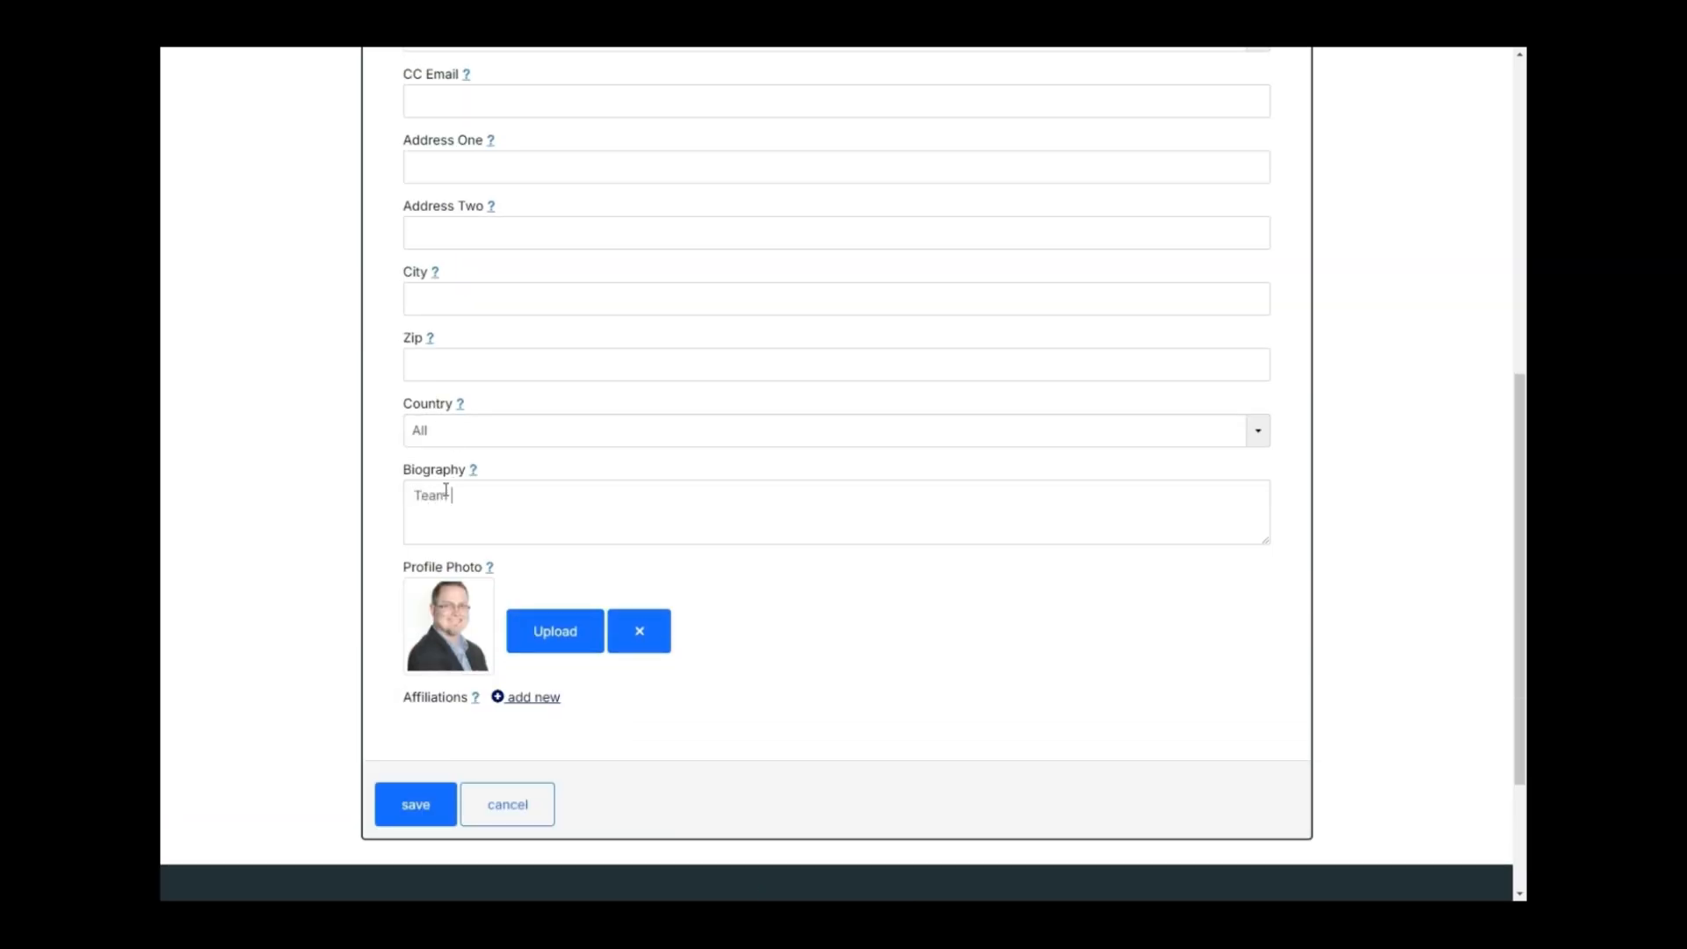
{"action": "type", "text": " lead SC"}
{"action": "left_click", "coordinate": [410, 806]}
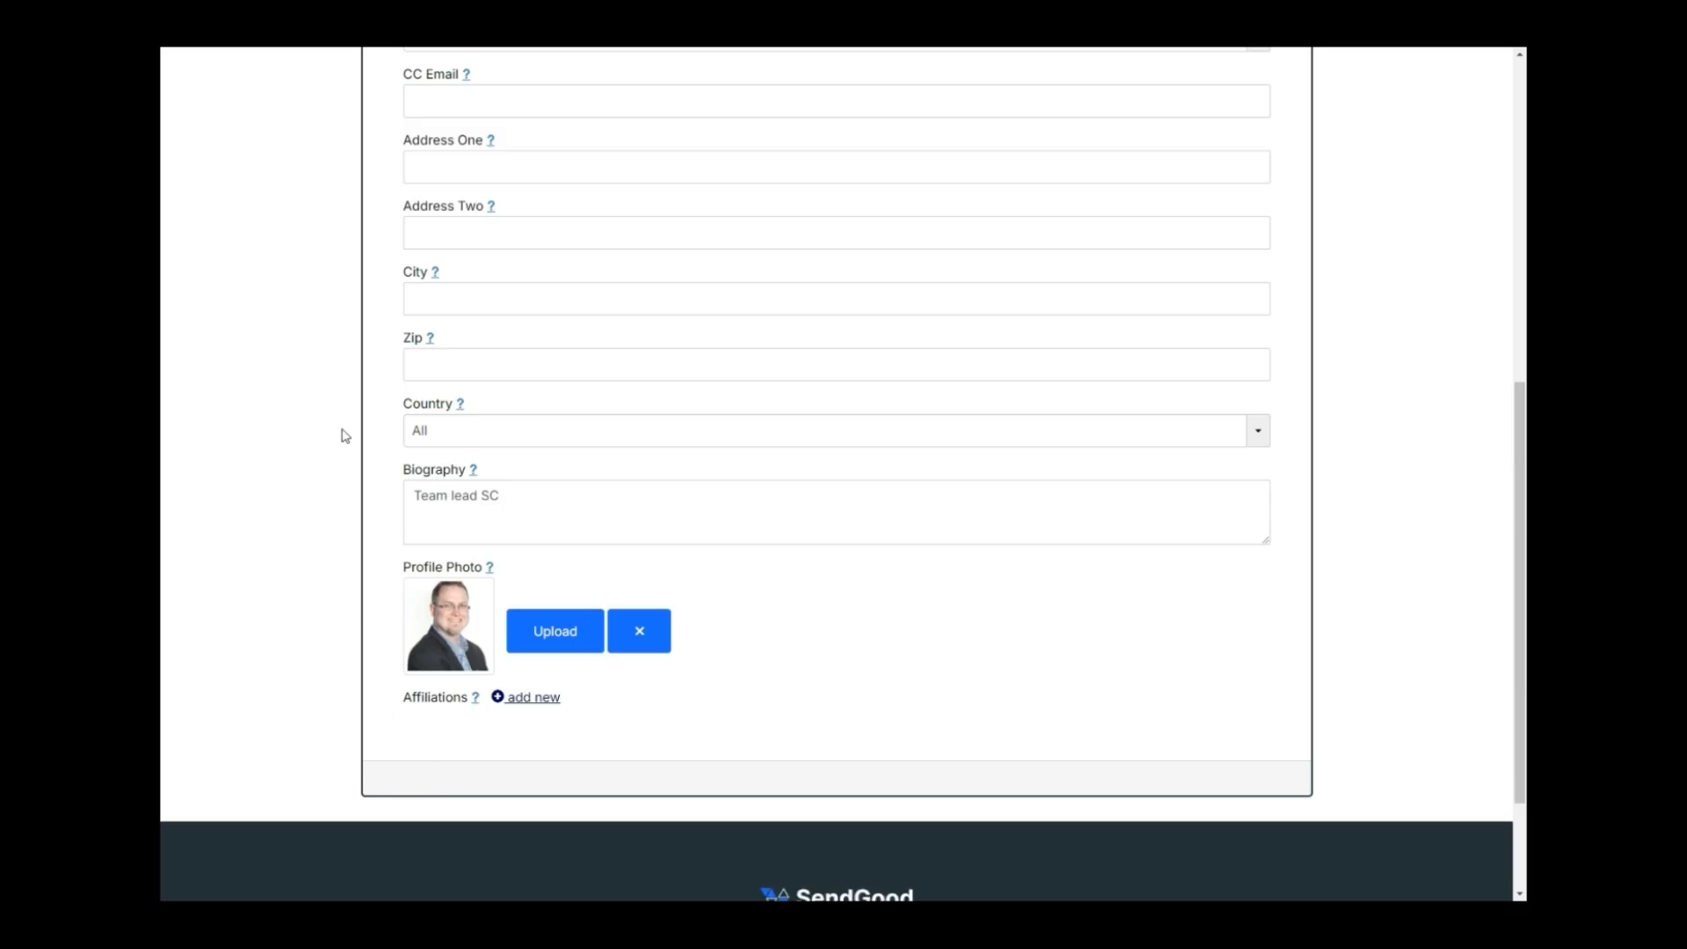
{"action": "scroll", "coordinate": [344, 436], "scroll_direction": "up", "scroll_amount": 5}
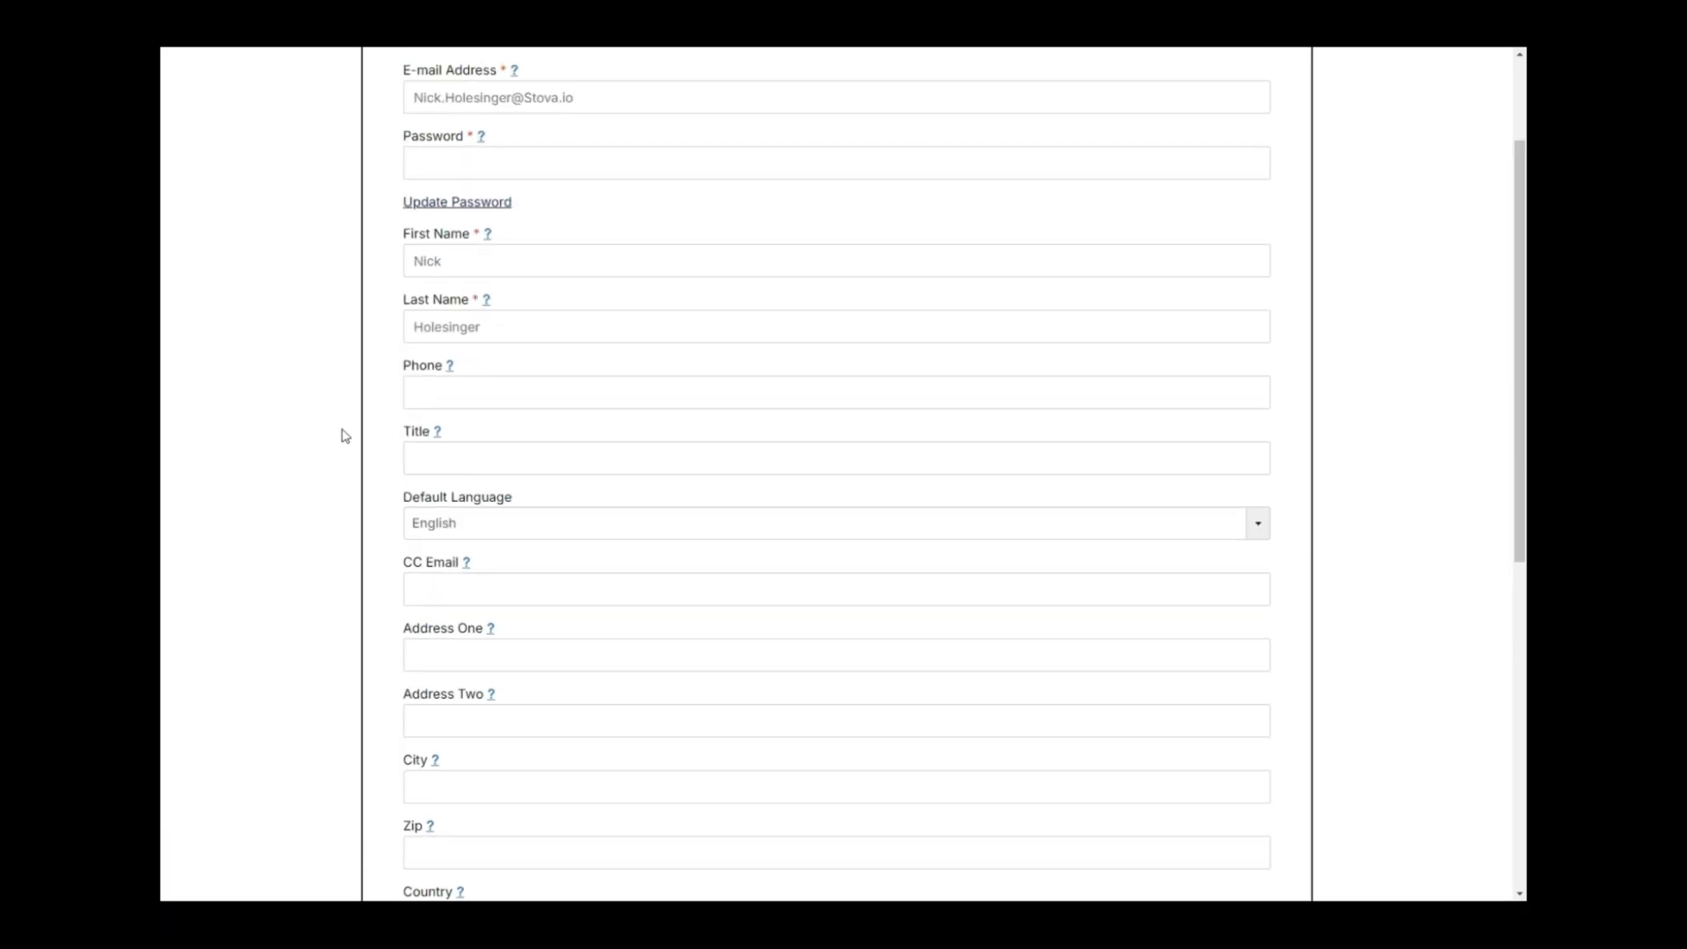
{"action": "scroll", "coordinate": [345, 436], "scroll_direction": "up", "scroll_amount": 2}
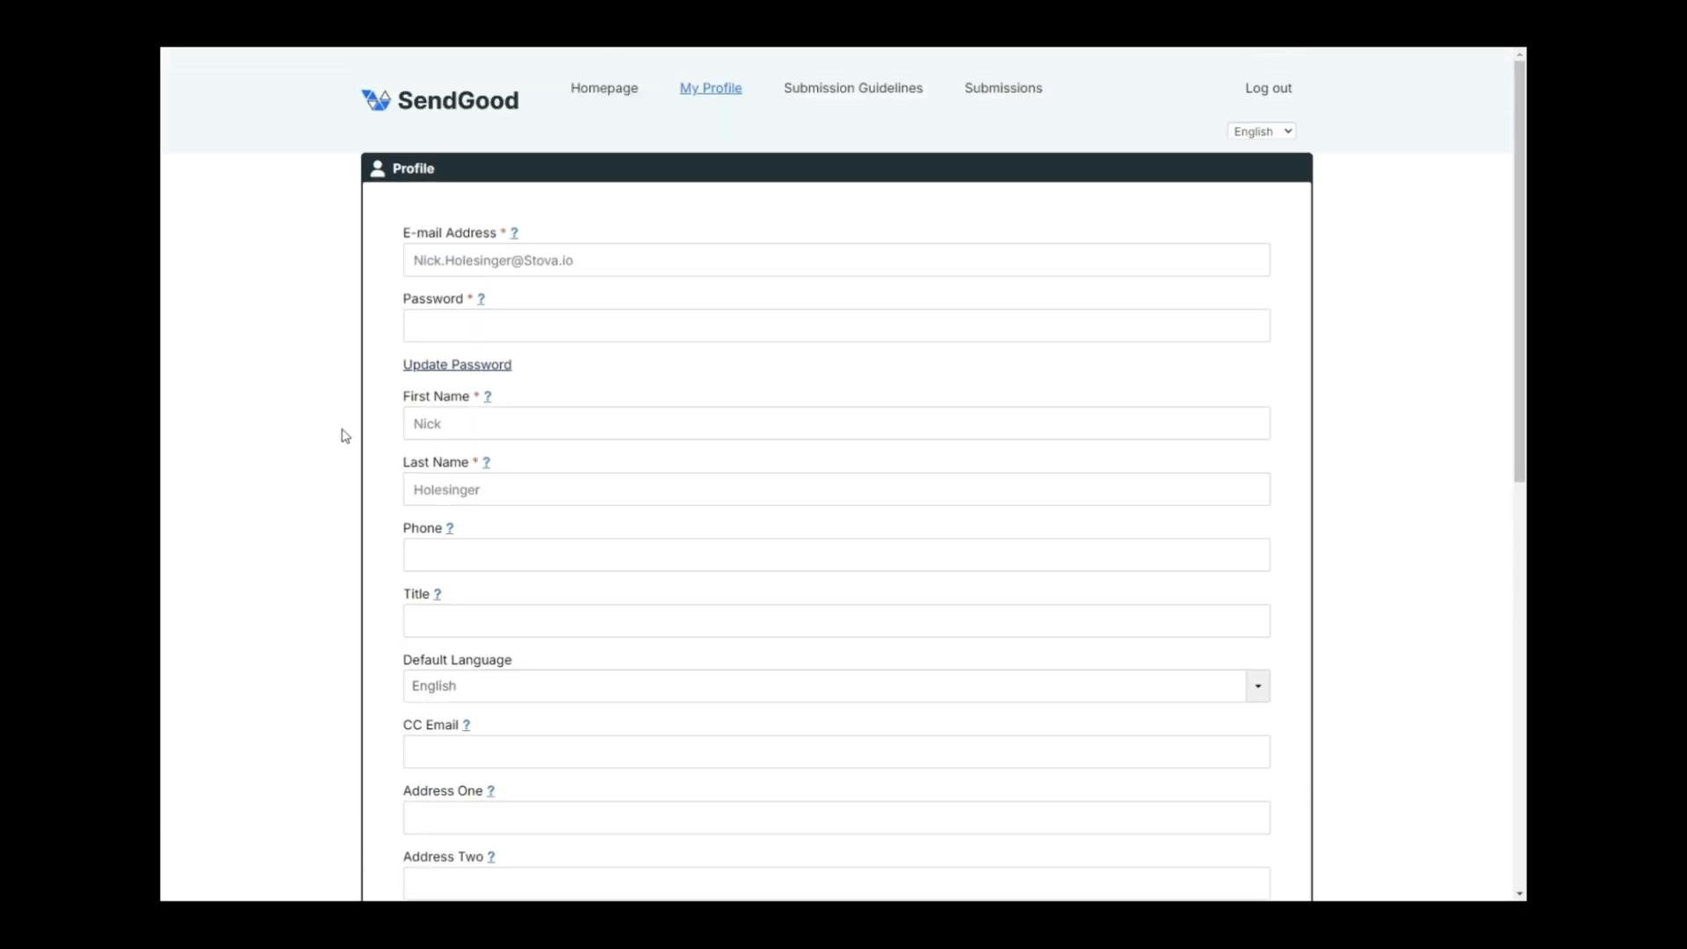
Go to the Submissions dashboard, toggle the filter panel unused, and start a blank new submission.
{"action": "left_click", "coordinate": [850, 95]}
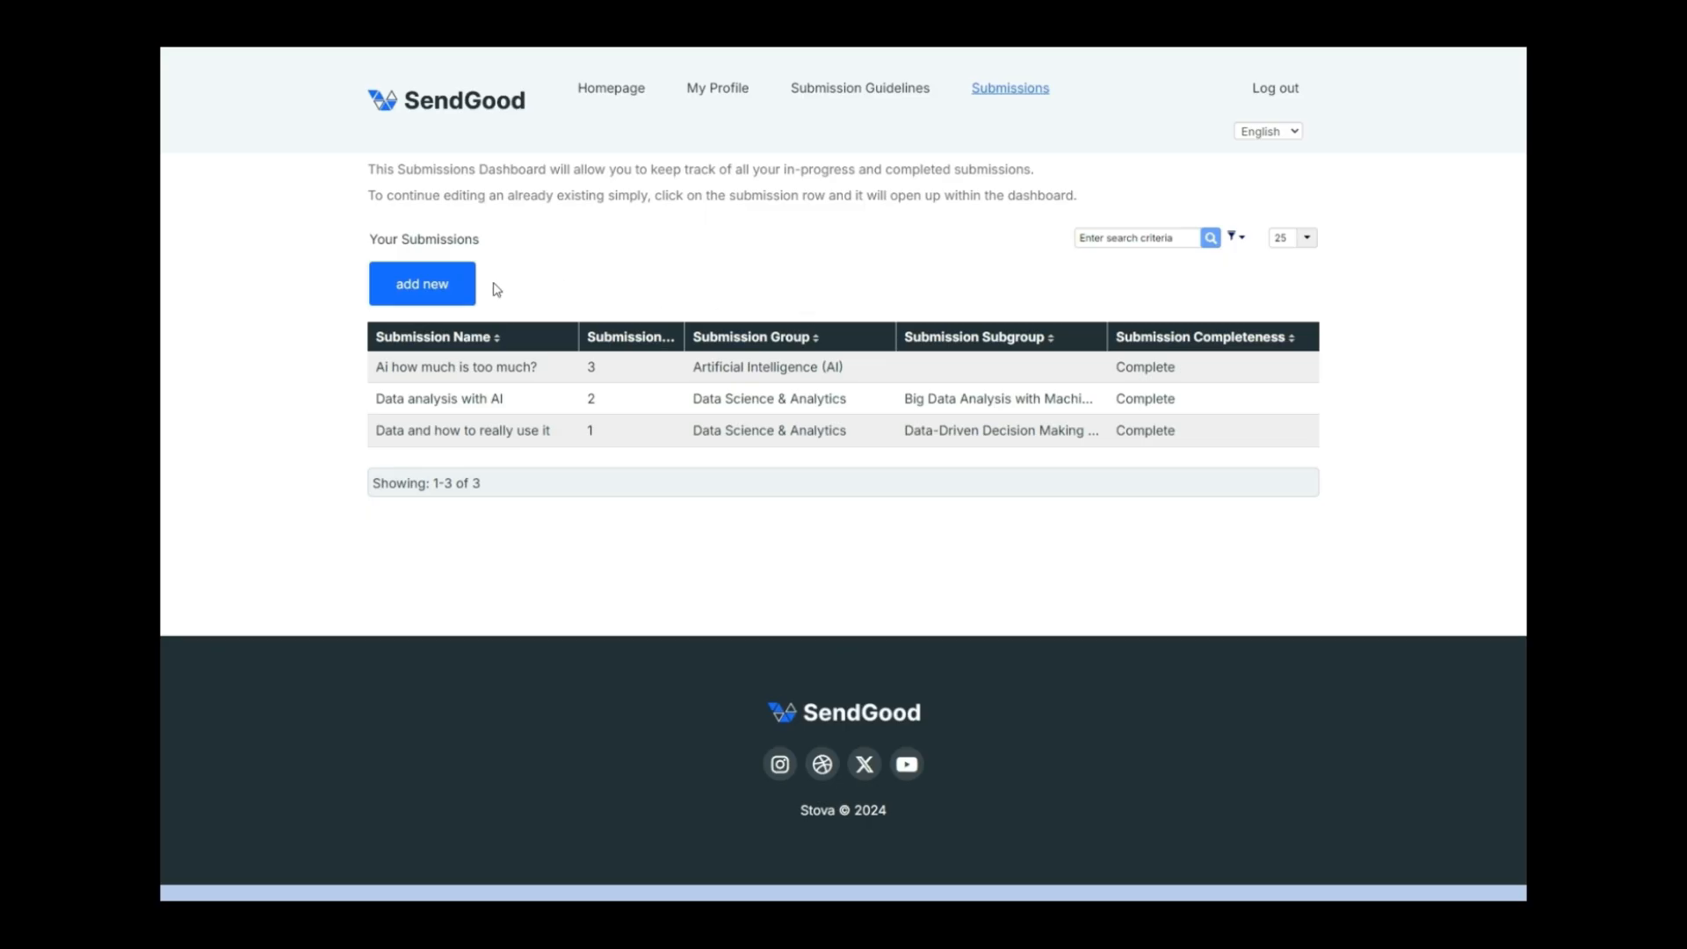
{"action": "left_click", "coordinate": [1239, 242]}
{"action": "left_click", "coordinate": [1238, 242]}
{"action": "left_click", "coordinate": [451, 291]}
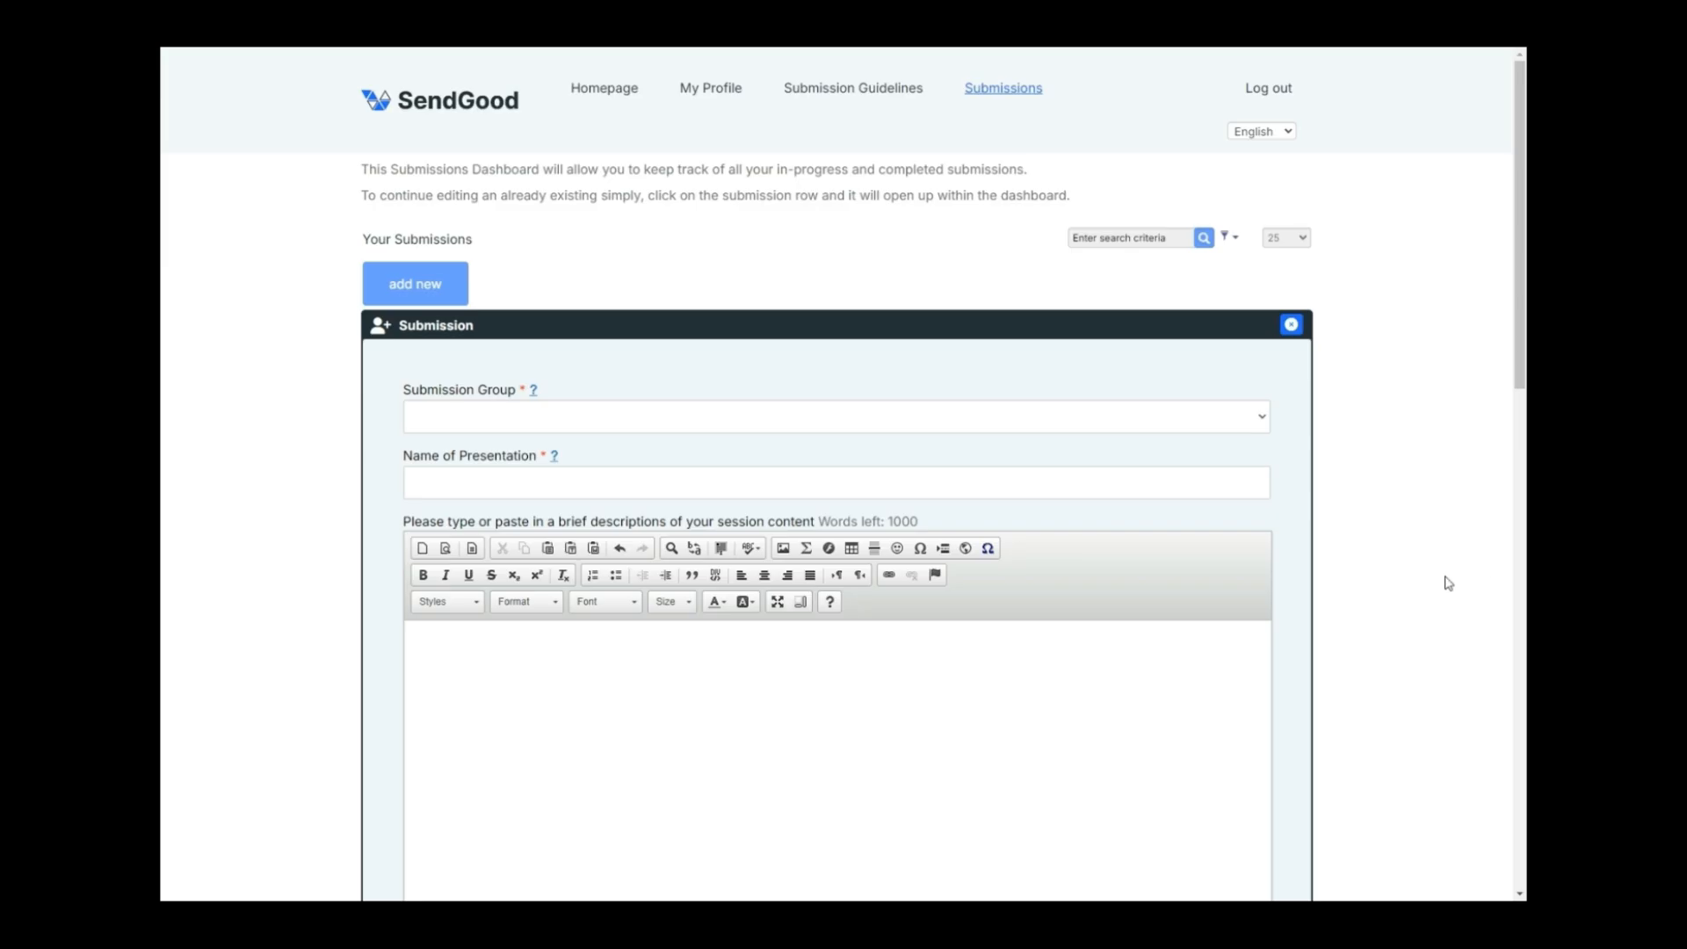
{"action": "scroll", "coordinate": [931, 475], "scroll_direction": "down", "scroll_amount": 1}
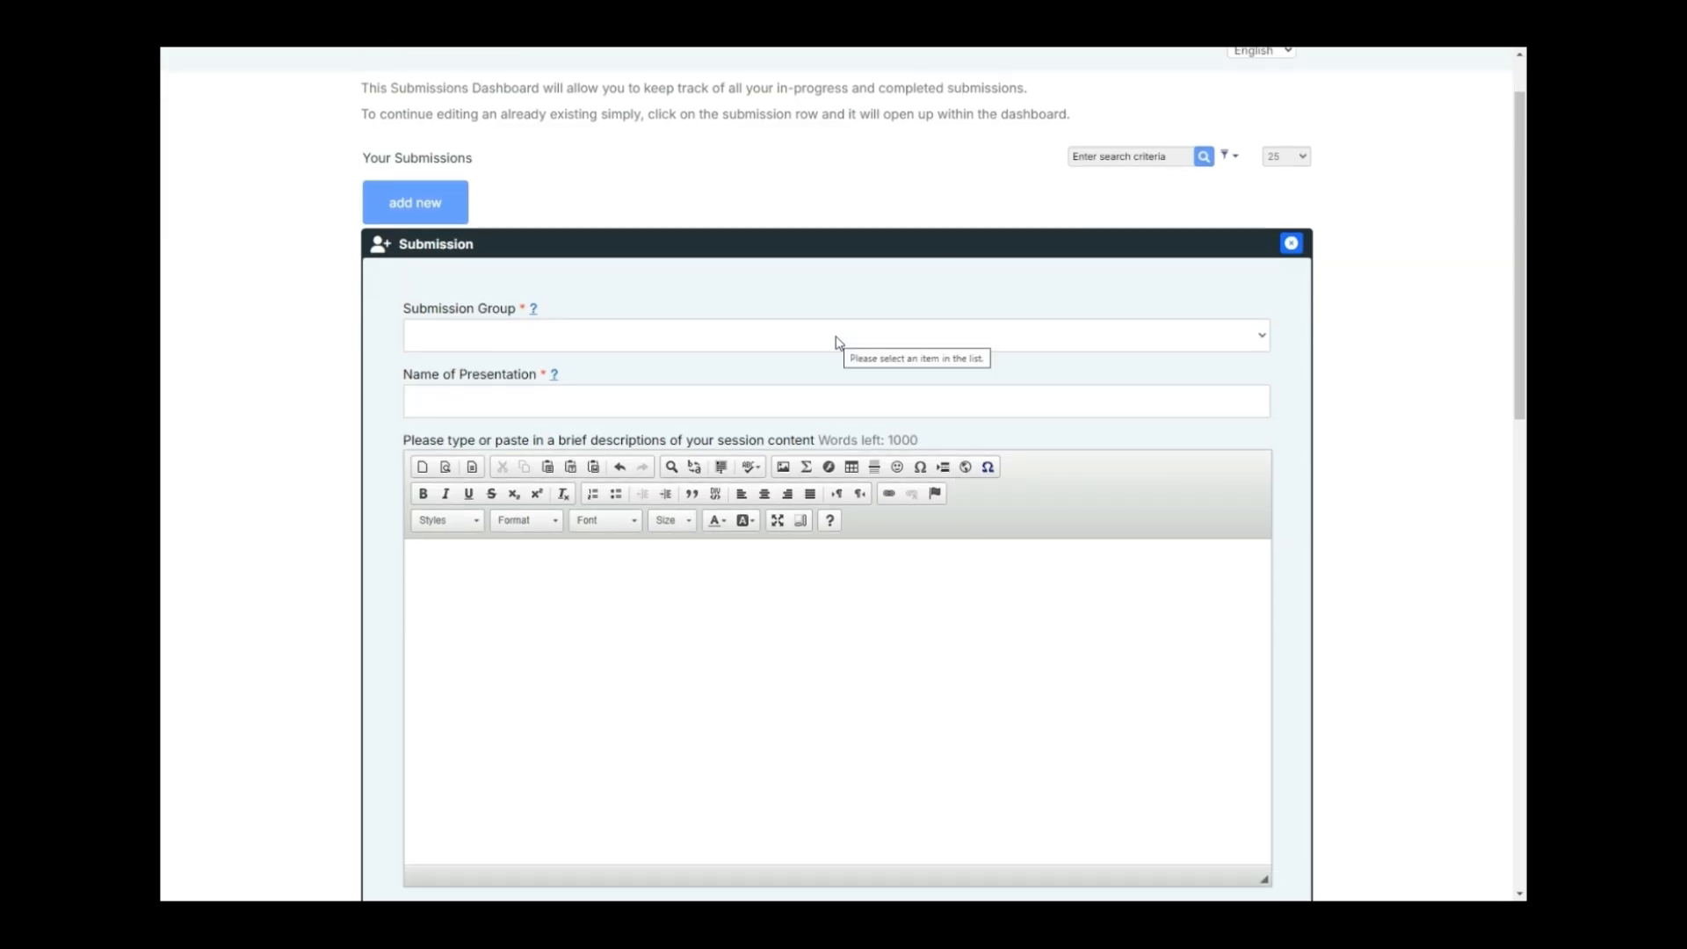
Pick group Data Science & Analytics and subgroup Data Visualization for Effective Storytelling, then paste the title.
{"action": "left_click", "coordinate": [836, 342]}
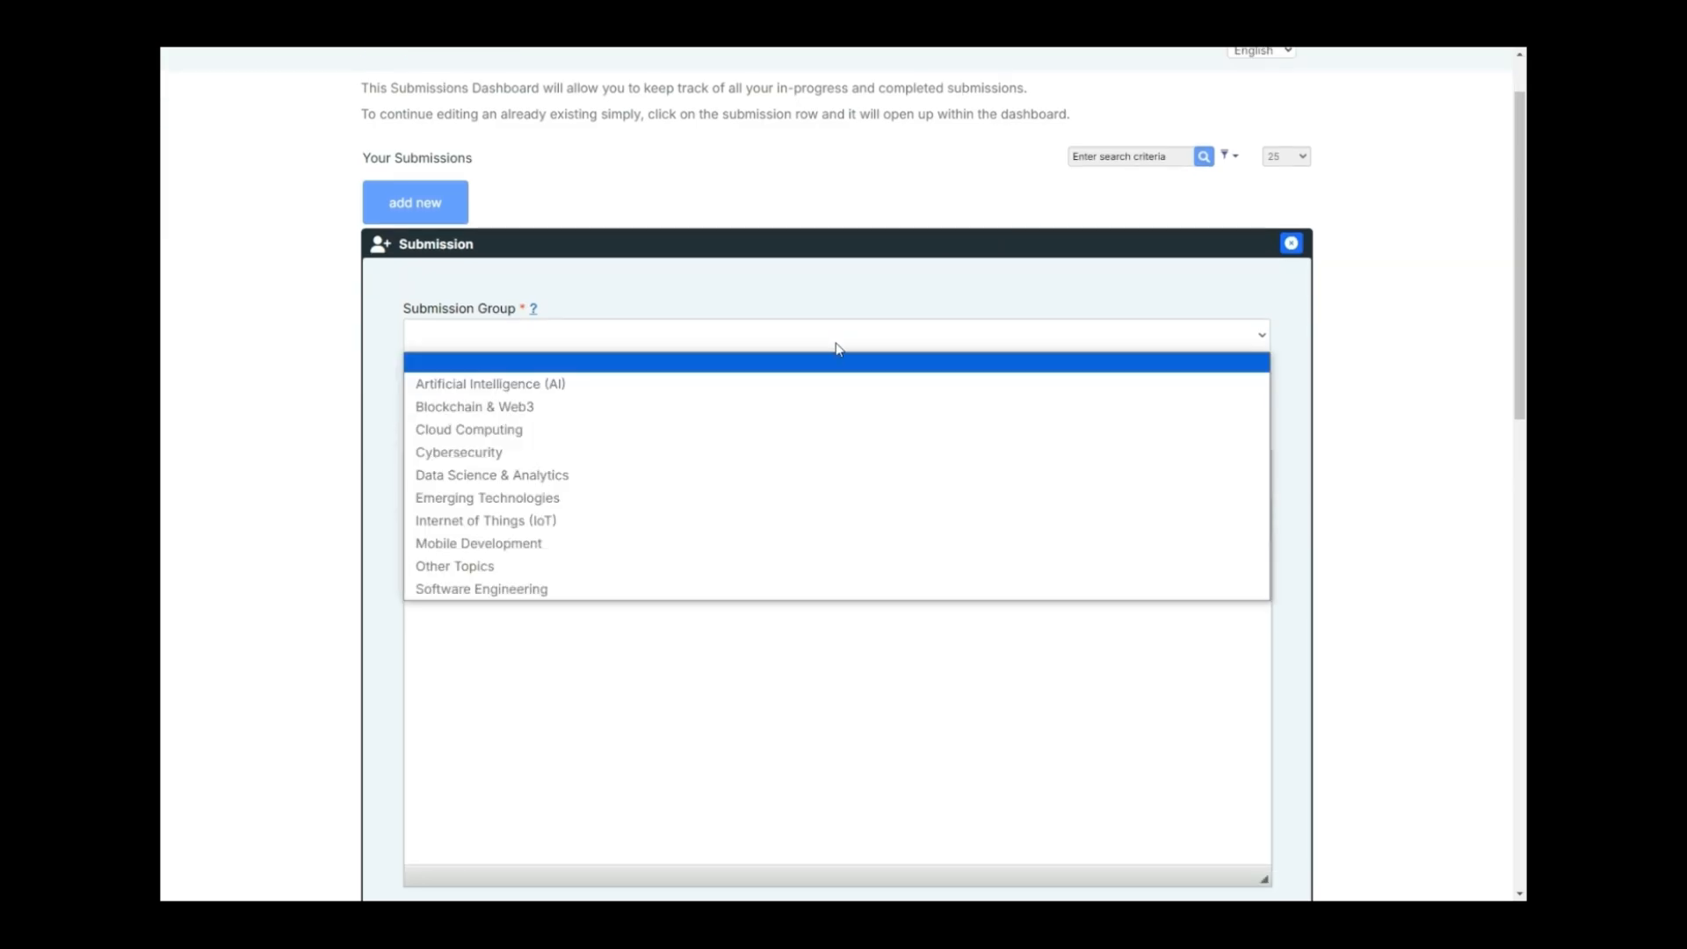
{"action": "left_click", "coordinate": [540, 385]}
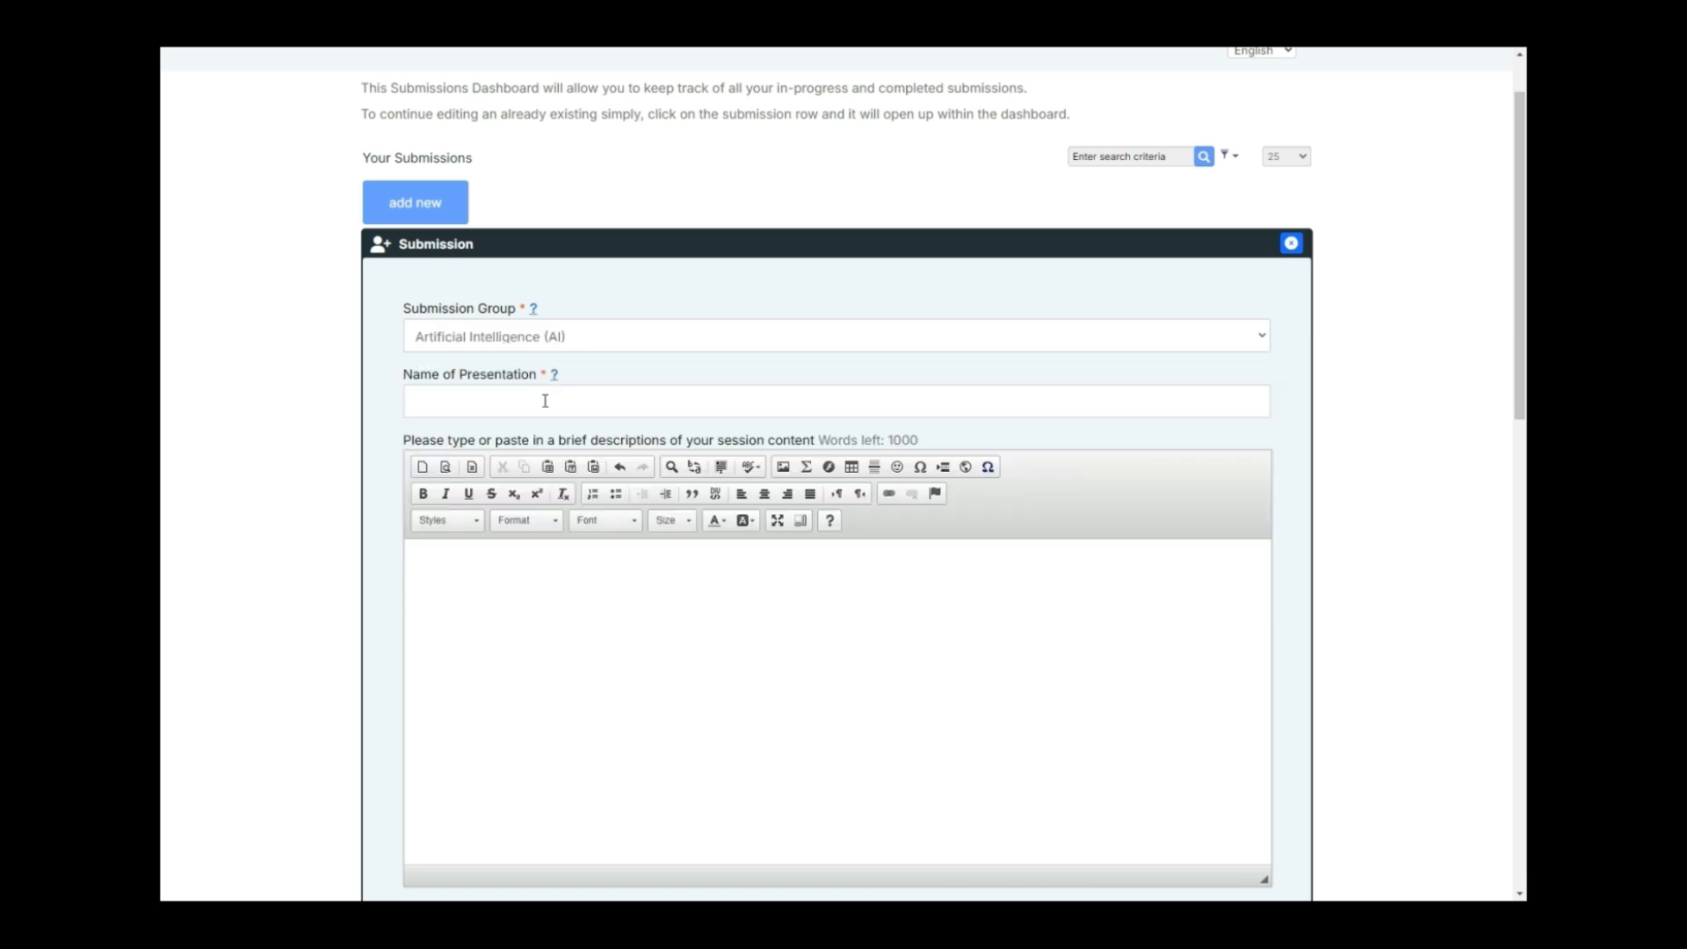
{"action": "left_click", "coordinate": [617, 346]}
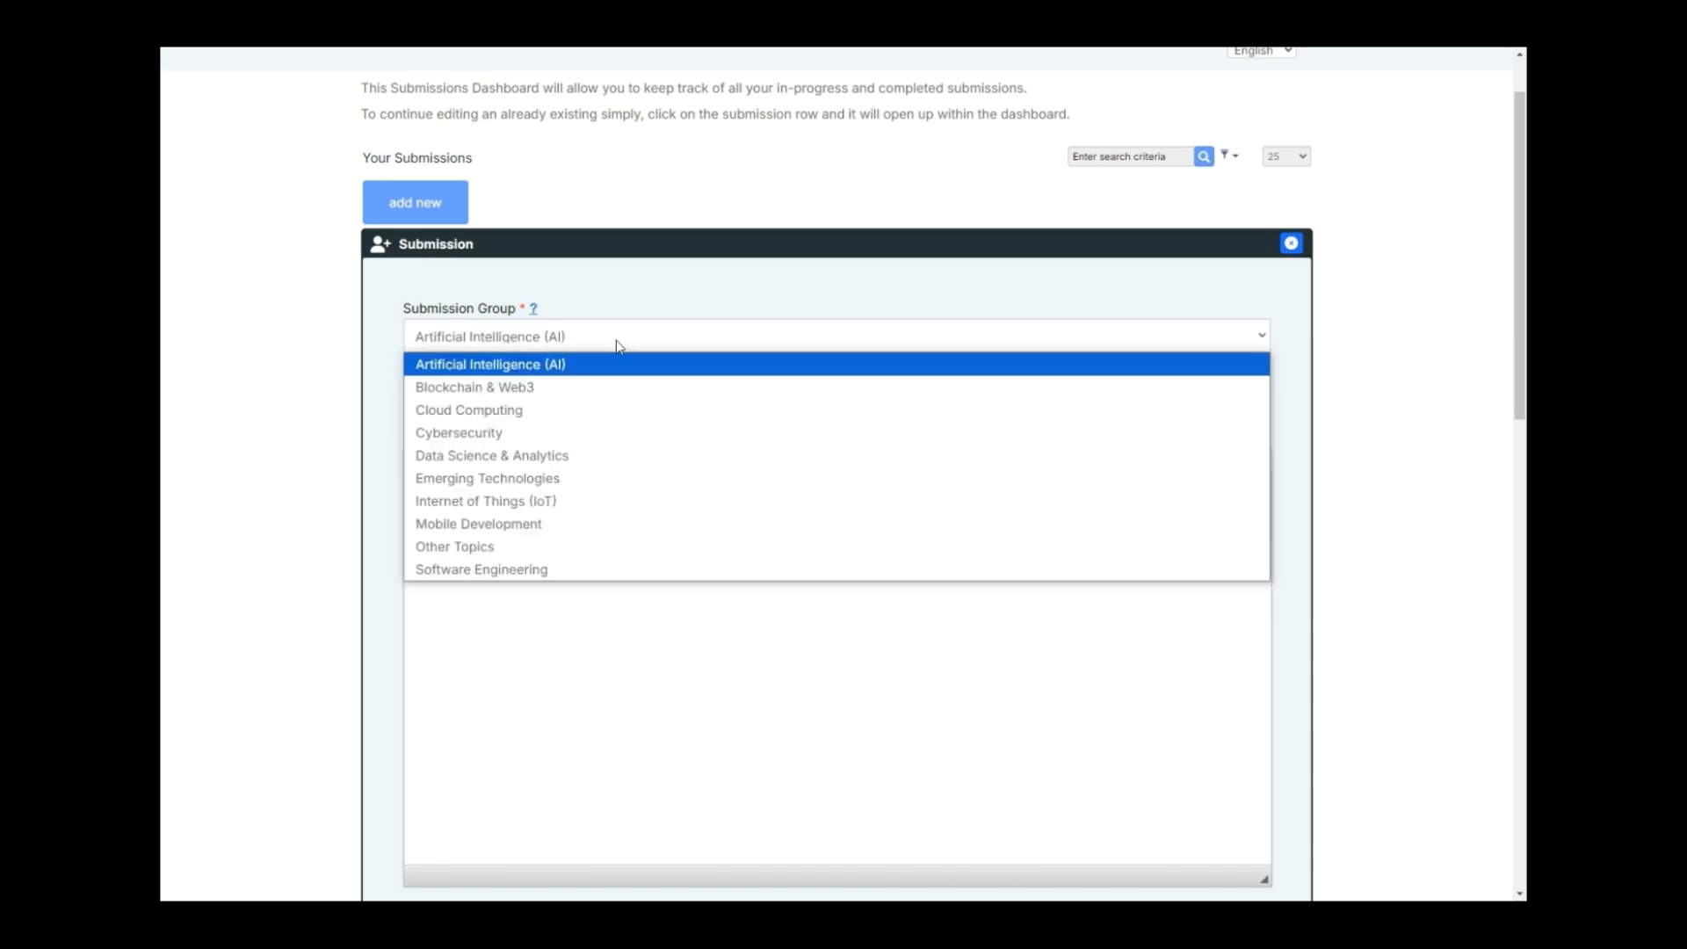
{"action": "left_click", "coordinate": [604, 456]}
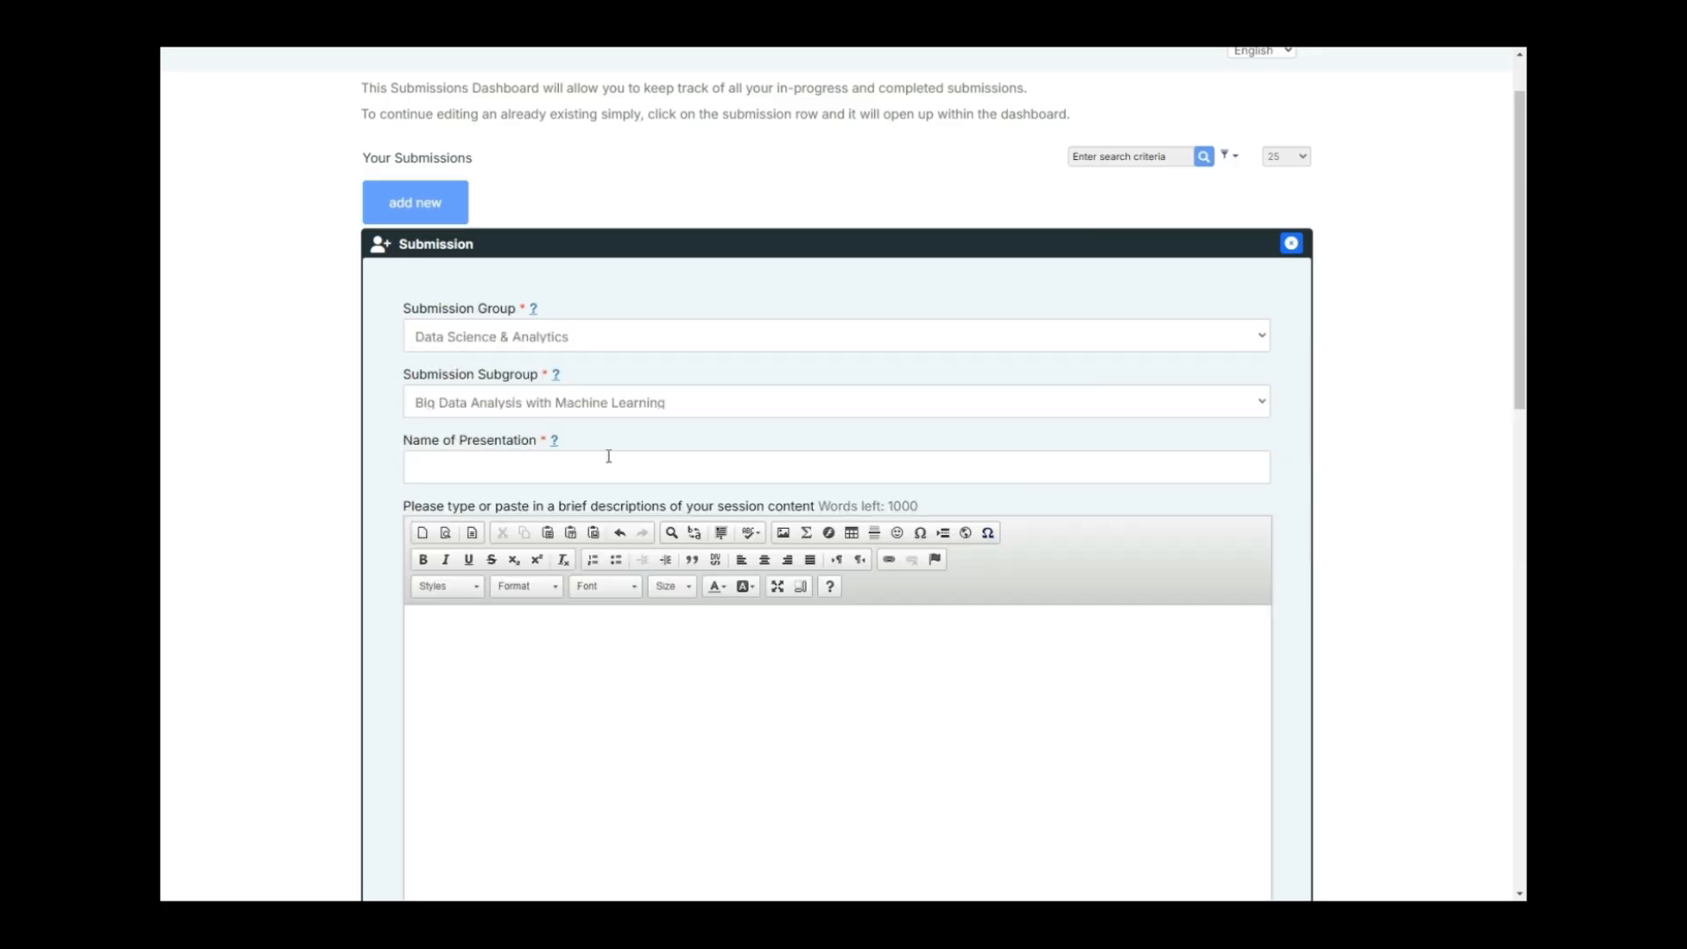
{"action": "left_click", "coordinate": [665, 408]}
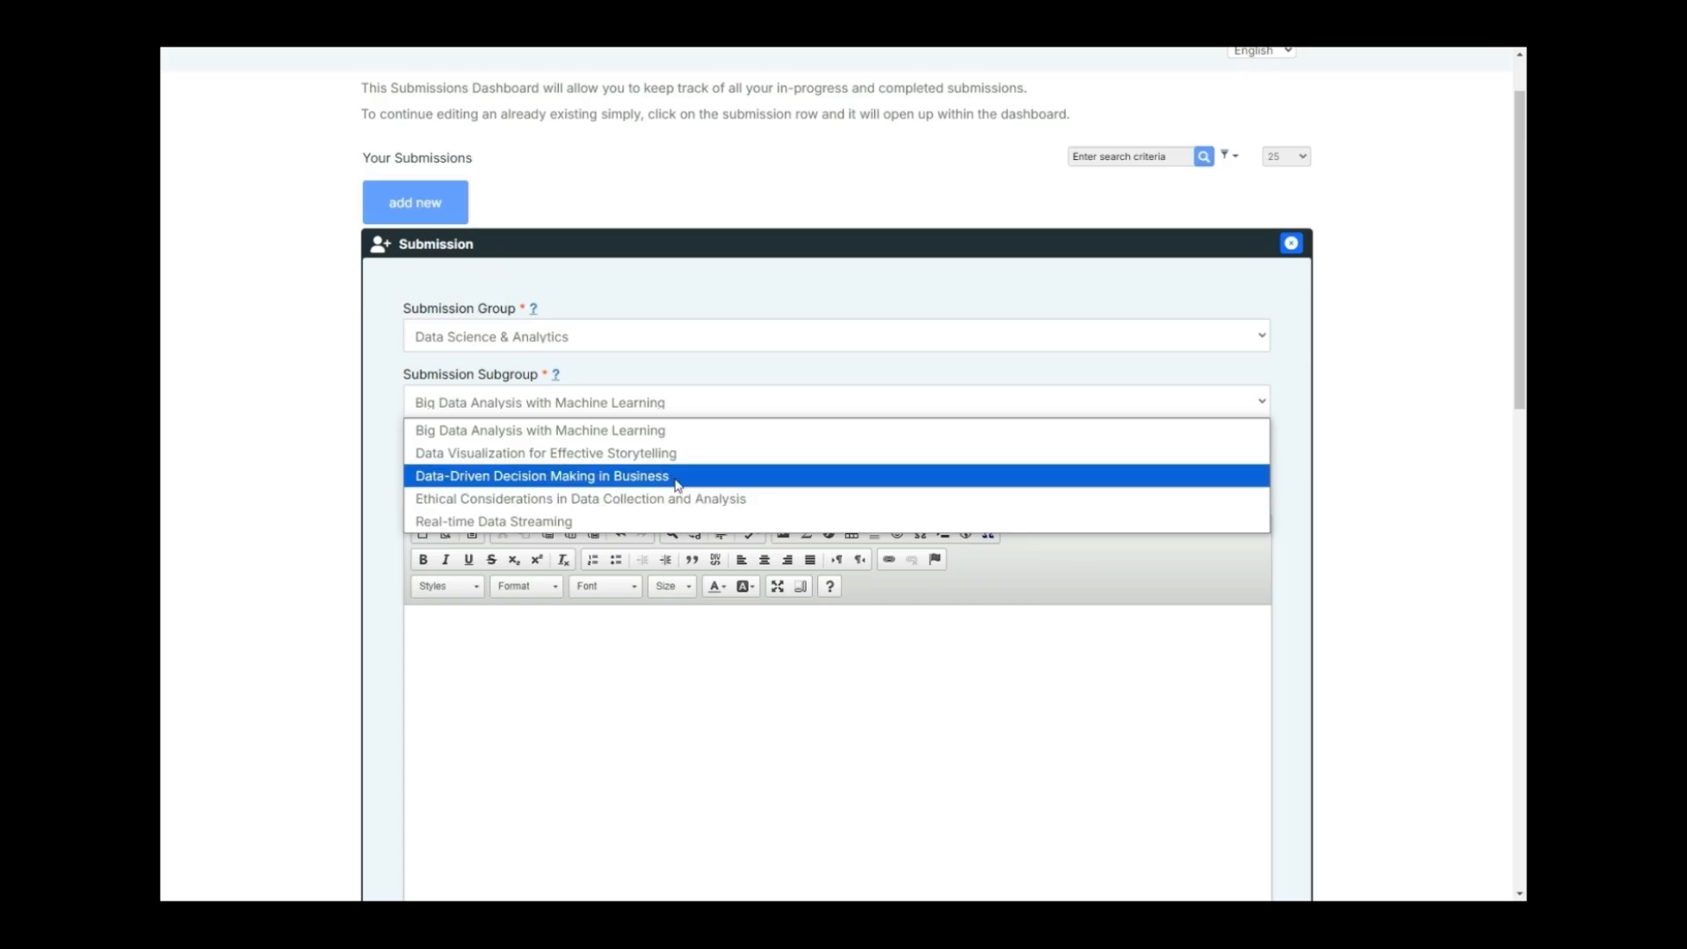
{"action": "left_click", "coordinate": [757, 451]}
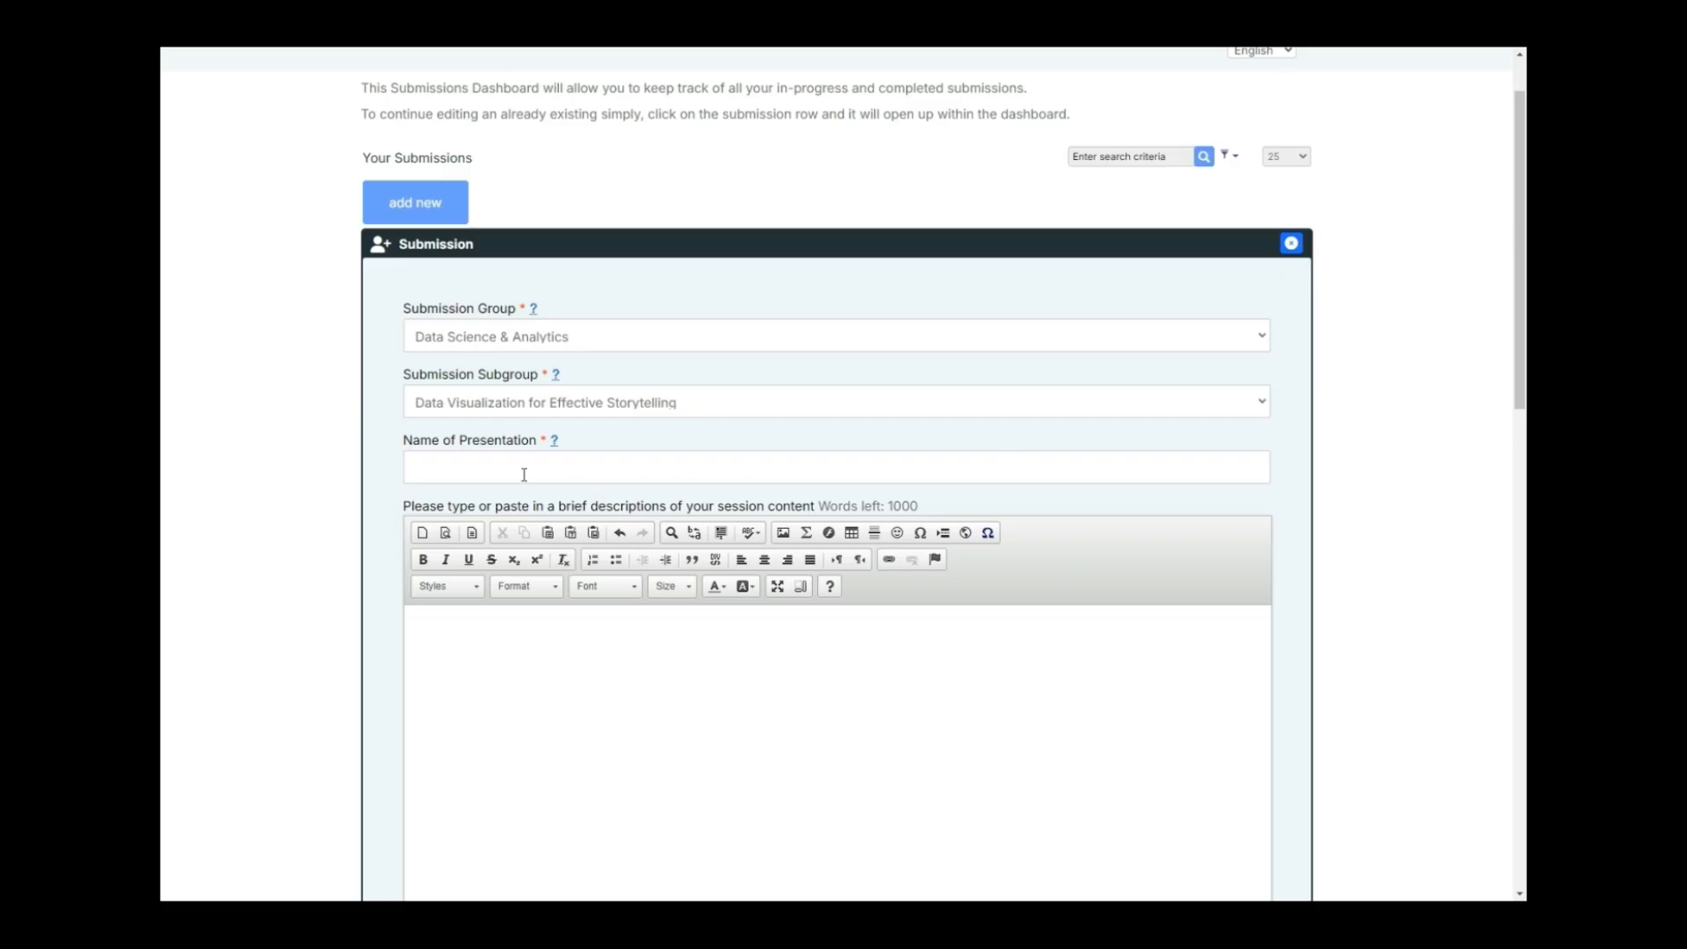
{"action": "type", "text": "Unleashing the Power of Data: Advanced Analytics Techniques for Real-World Impact"}
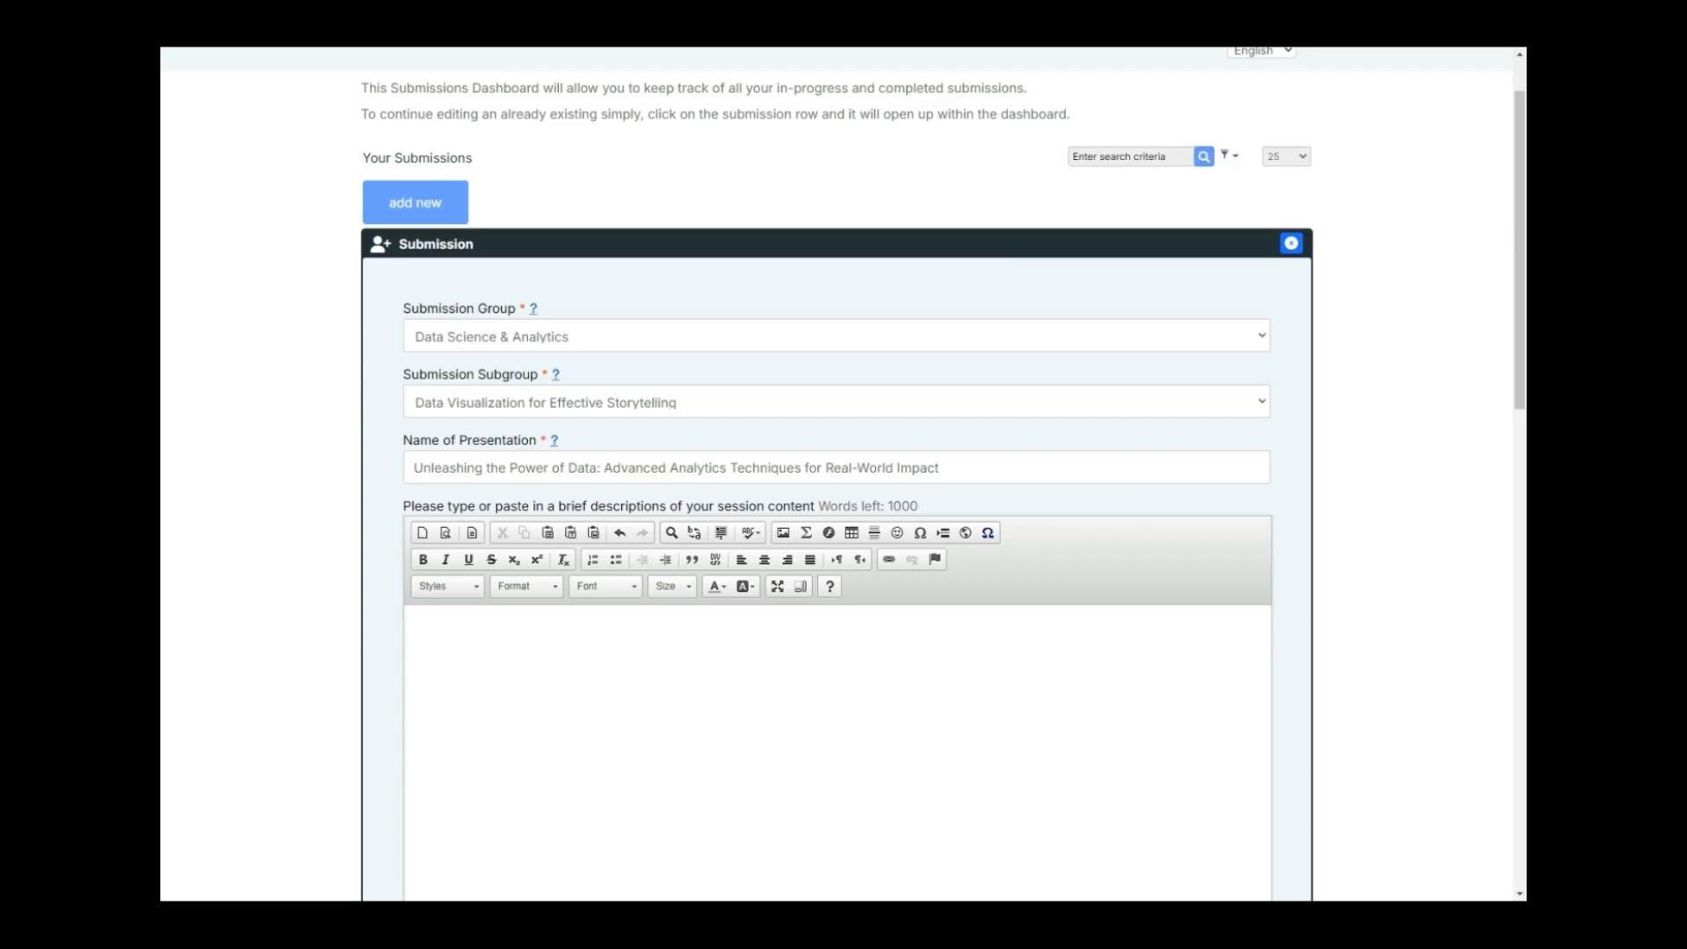
{"action": "left_click", "coordinate": [465, 666]}
Paste the session description, session focus and sub-themes text into the form.
{"action": "scroll", "coordinate": [507, 596], "scroll_direction": "down", "scroll_amount": 2}
{"action": "type", "text": "Dive deep into the latest data analytics strategies and cutting-edge techniques to transform raw data into actionable insights that drive business growth. This session will equip you with practical knowledge of predictive modeling, machine learning algorithms, and data visualization best practices, showcasing real-world case studies to demonstrate how to leverage data analytics for optimal decision-making across diverse industries. Whether you're a seasoned data analyst or looking to enhance your skillset, this session provides valuable tools to unlock the full potential of your data."}
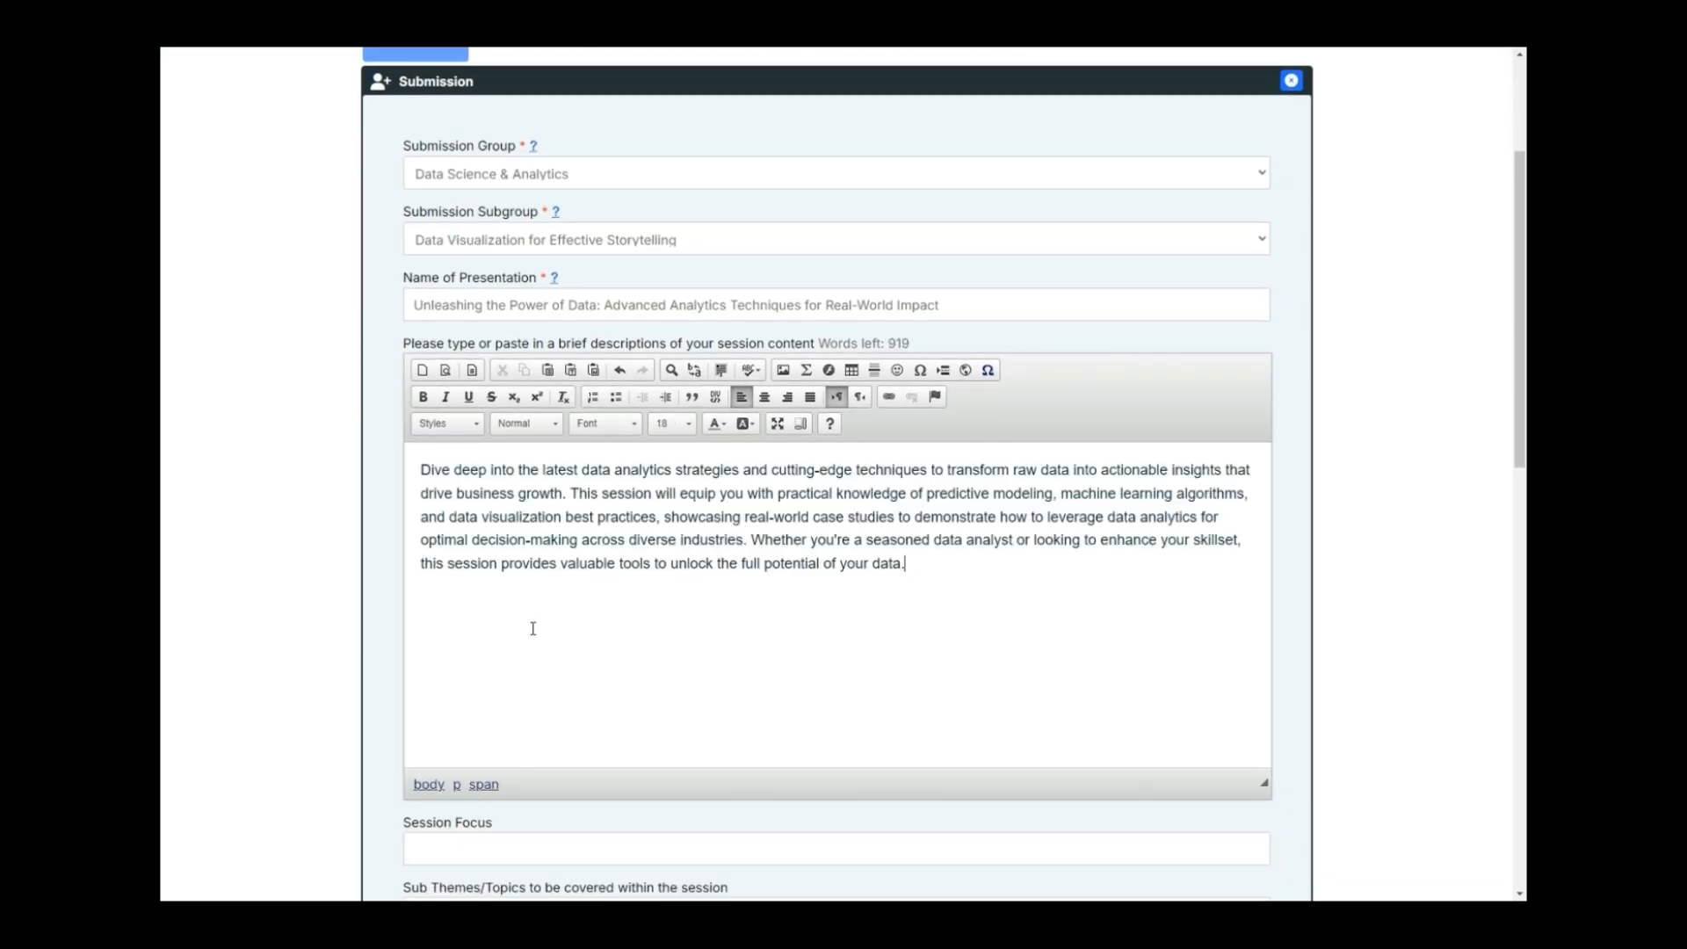
{"action": "scroll", "coordinate": [603, 583], "scroll_direction": "down", "scroll_amount": 3}
{"action": "scroll", "coordinate": [602, 582], "scroll_direction": "down", "scroll_amount": 2}
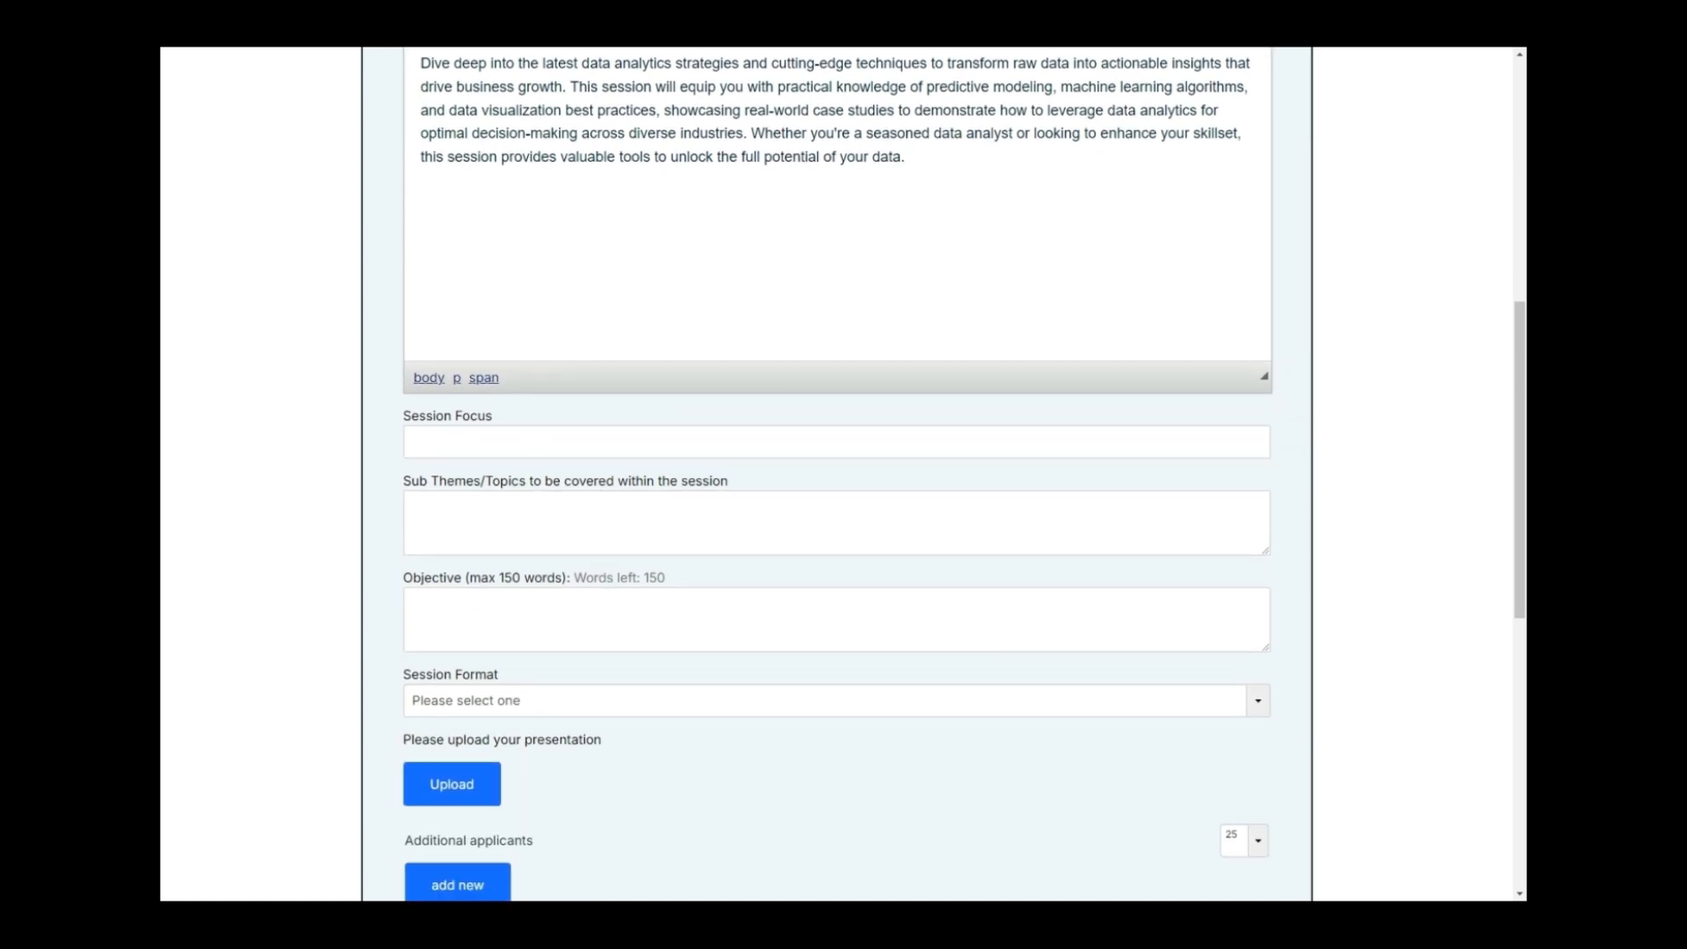
{"action": "left_click", "coordinate": [515, 444]}
{"action": "type", "text": "Understand the key principles of advanced analytics techniques like time series forecasting, anomaly detection, and clustering"}
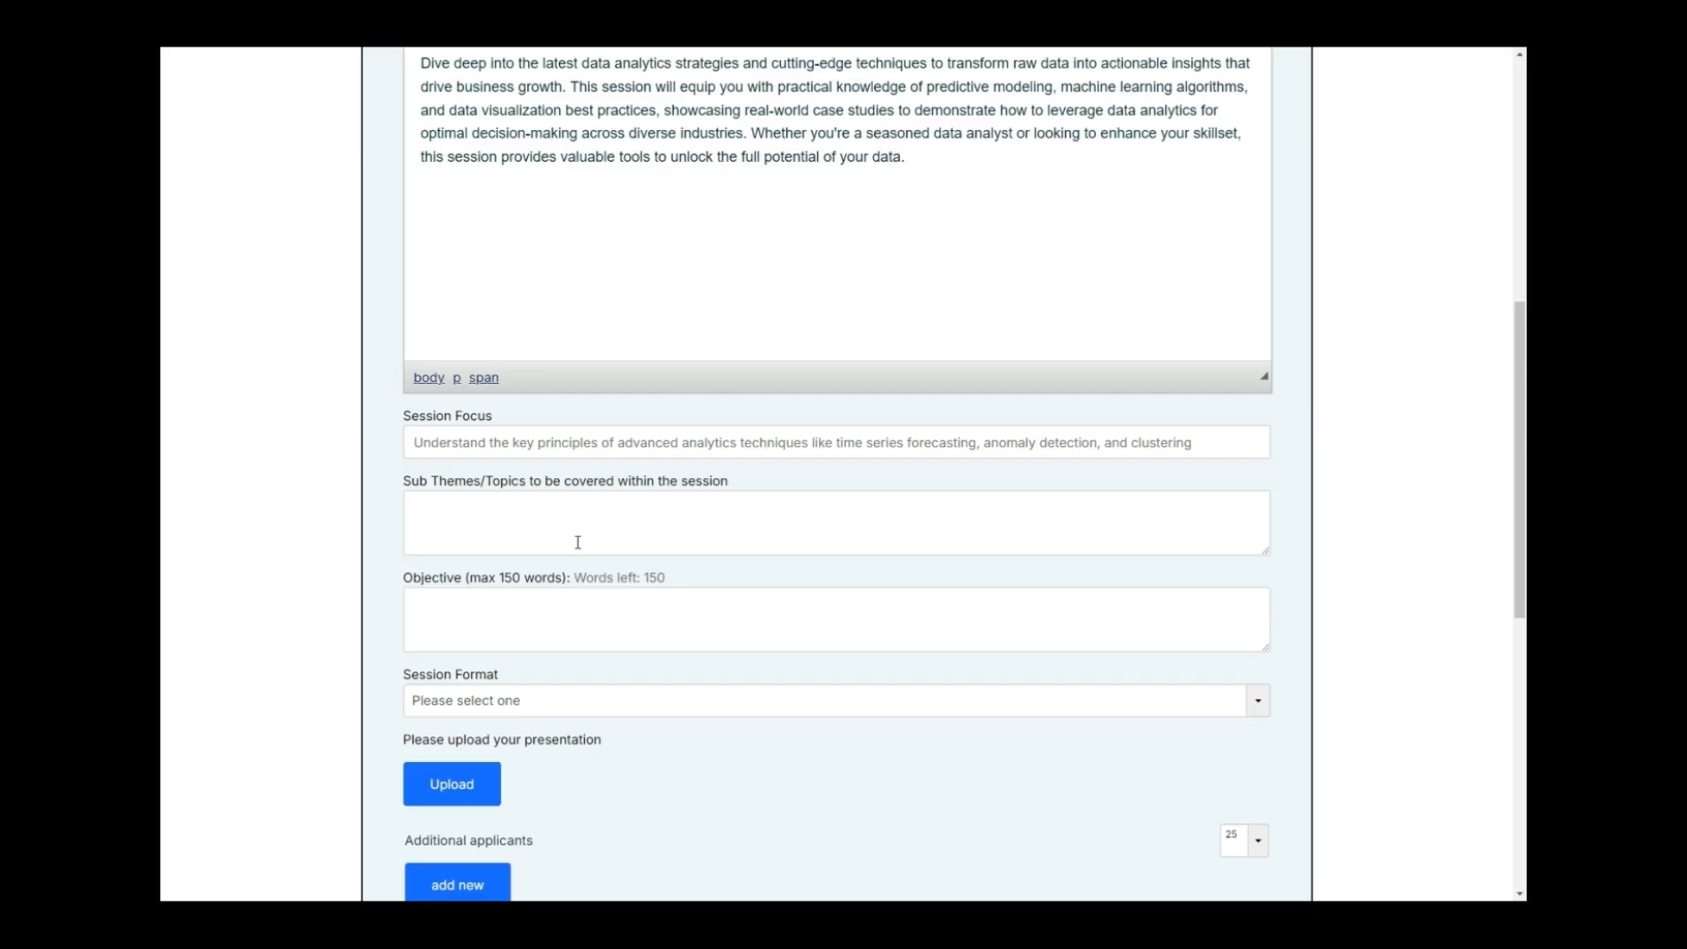
{"action": "type", "text": "Explore hands-on applications of machine learning algorithms for data analysis Learn how to visualize complex data sets effectively to communicate insights to stakeholders Gain insights into ethical considerations and data privacy in data analytics Network with industry experts and discuss real-world challenges and solutions"}
Set Session Format to Panel and upload the presentation file.
{"action": "scroll", "coordinate": [593, 535], "scroll_direction": "up", "scroll_amount": 1}
{"action": "scroll", "coordinate": [568, 527], "scroll_direction": "down", "scroll_amount": 4}
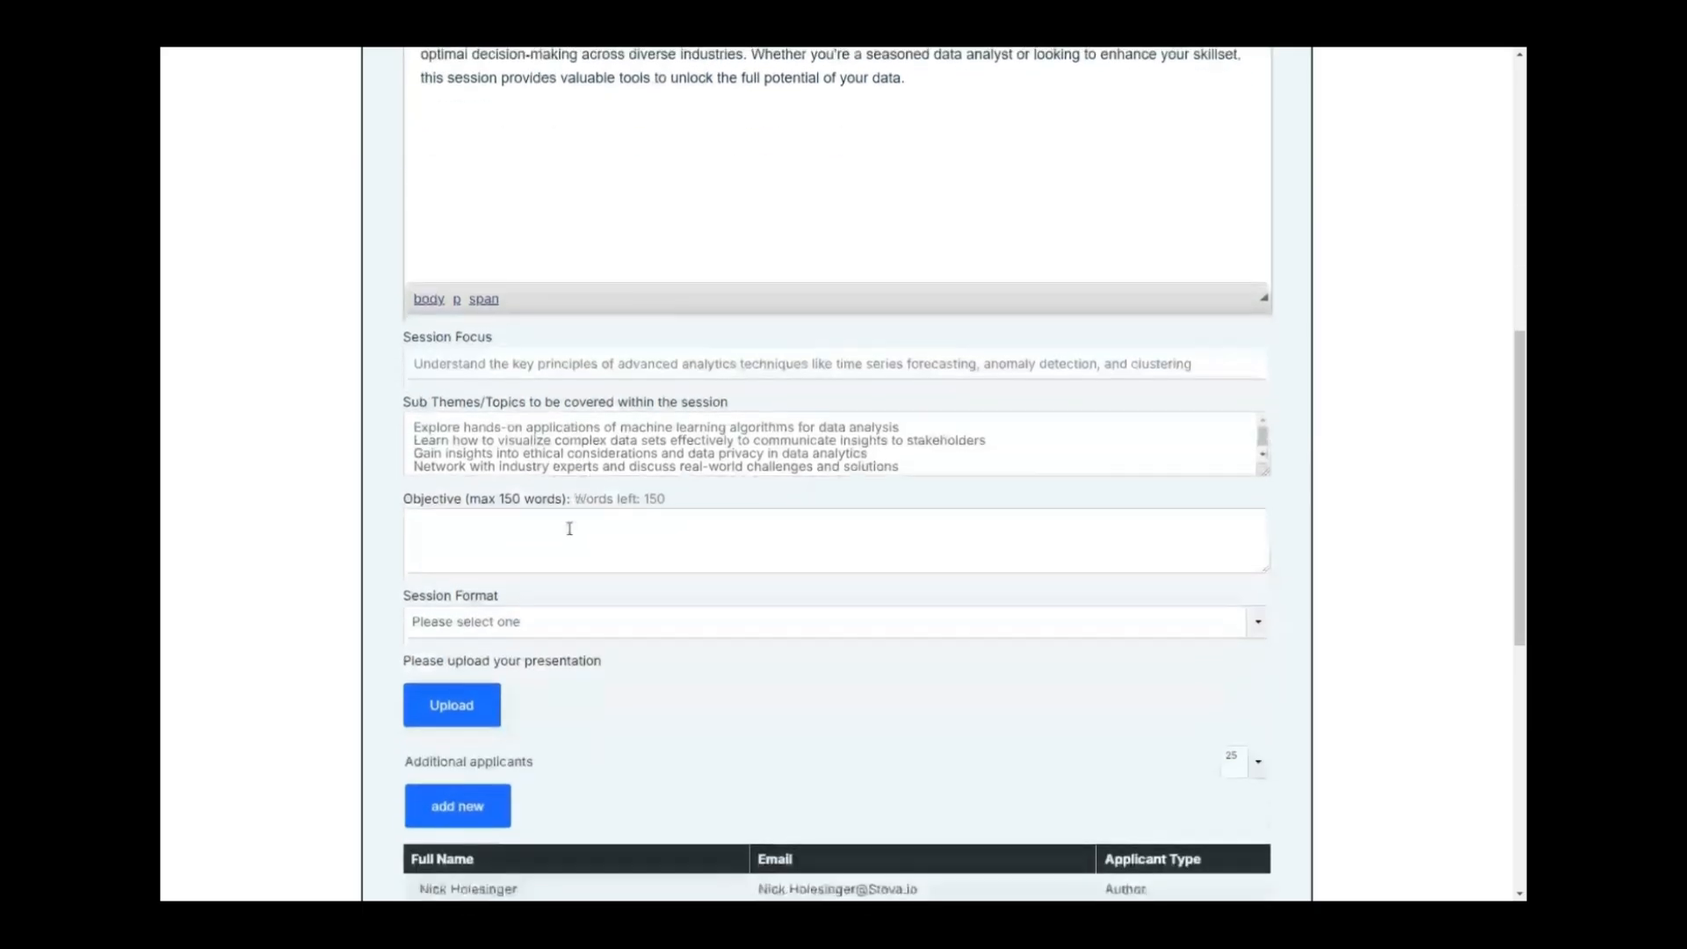
{"action": "left_click", "coordinate": [542, 470]}
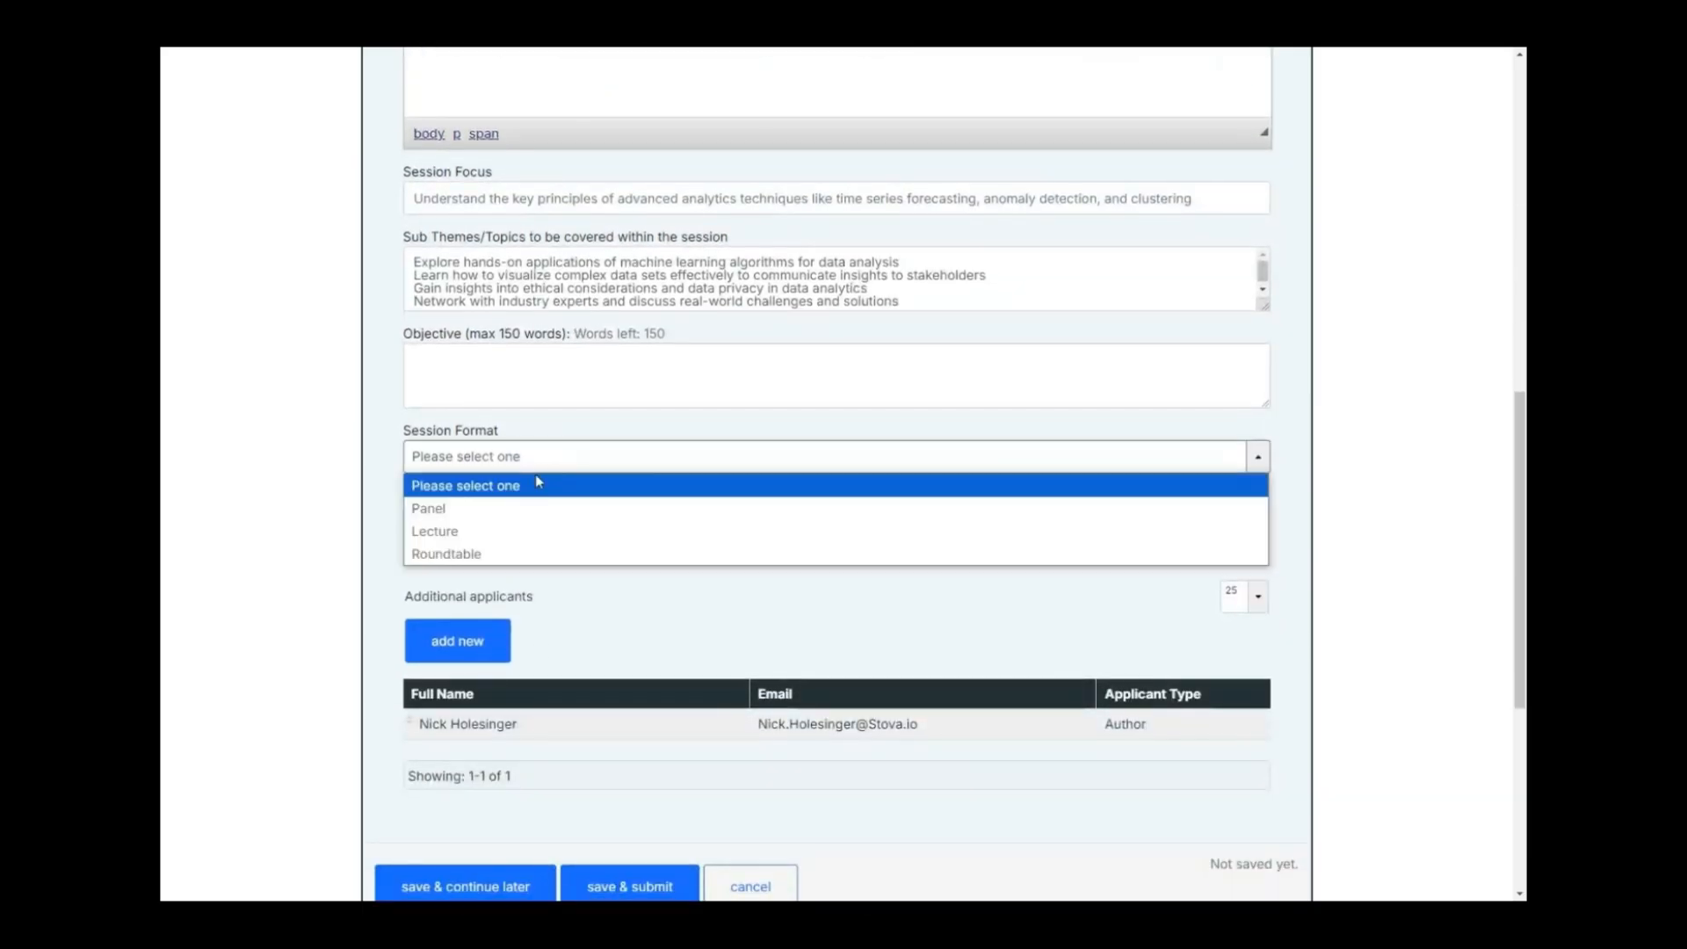
{"action": "left_click", "coordinate": [508, 511]}
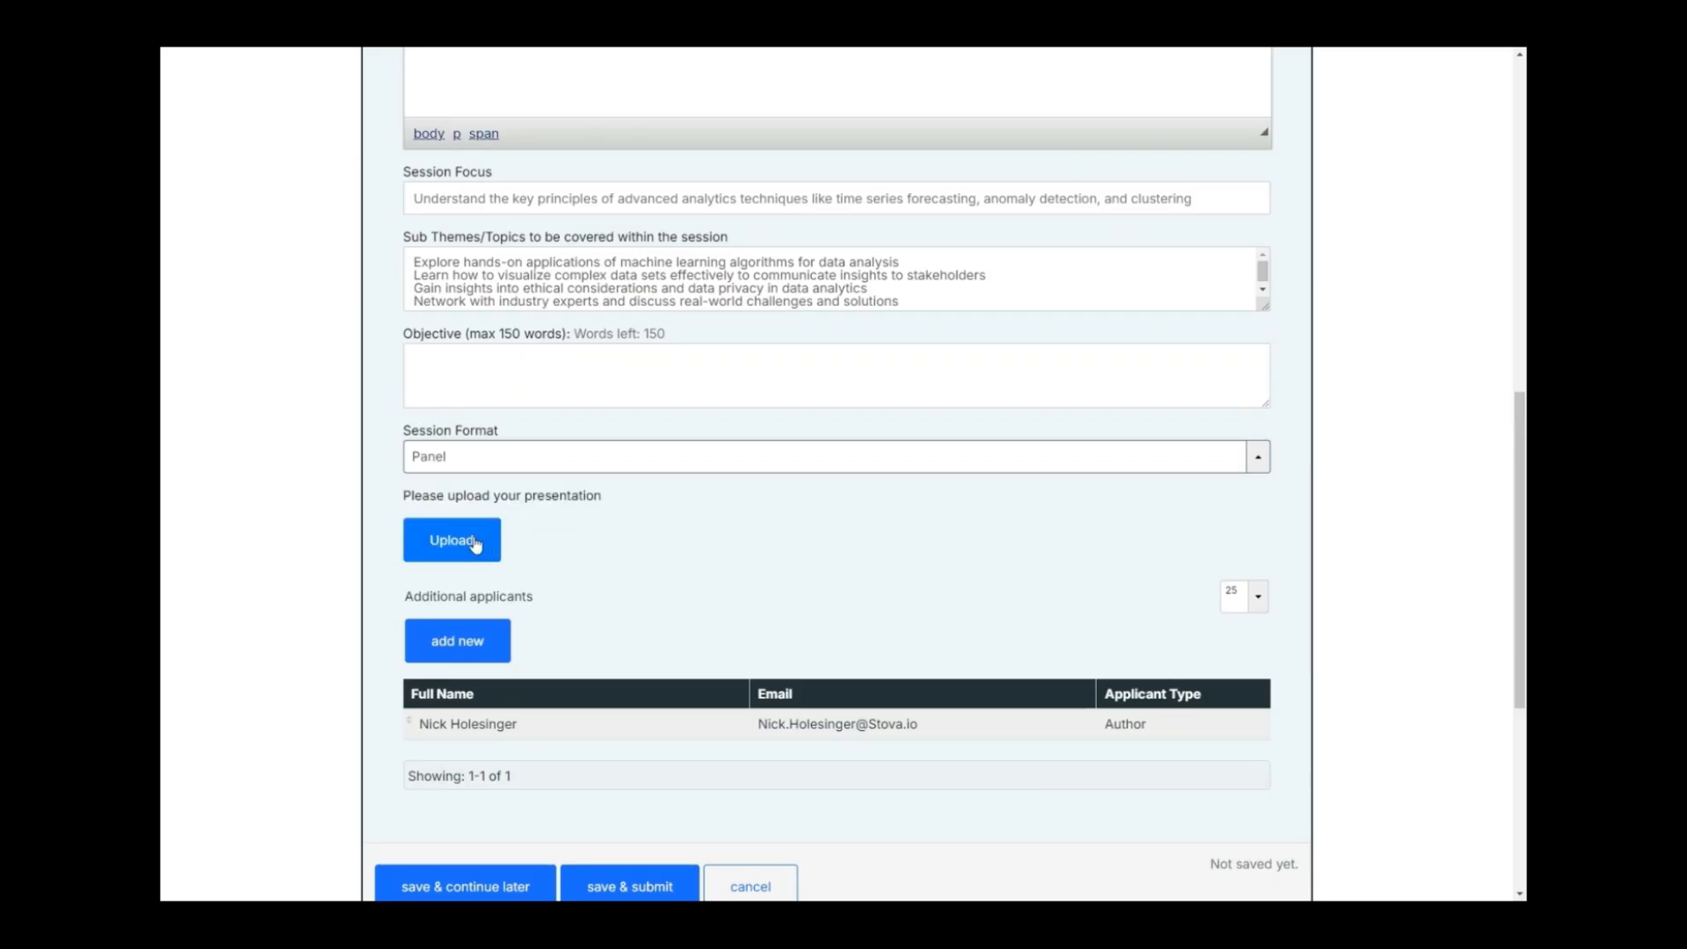
{"action": "left_click", "coordinate": [475, 544]}
{"action": "scroll", "coordinate": [961, 520], "scroll_direction": "down", "scroll_amount": 1}
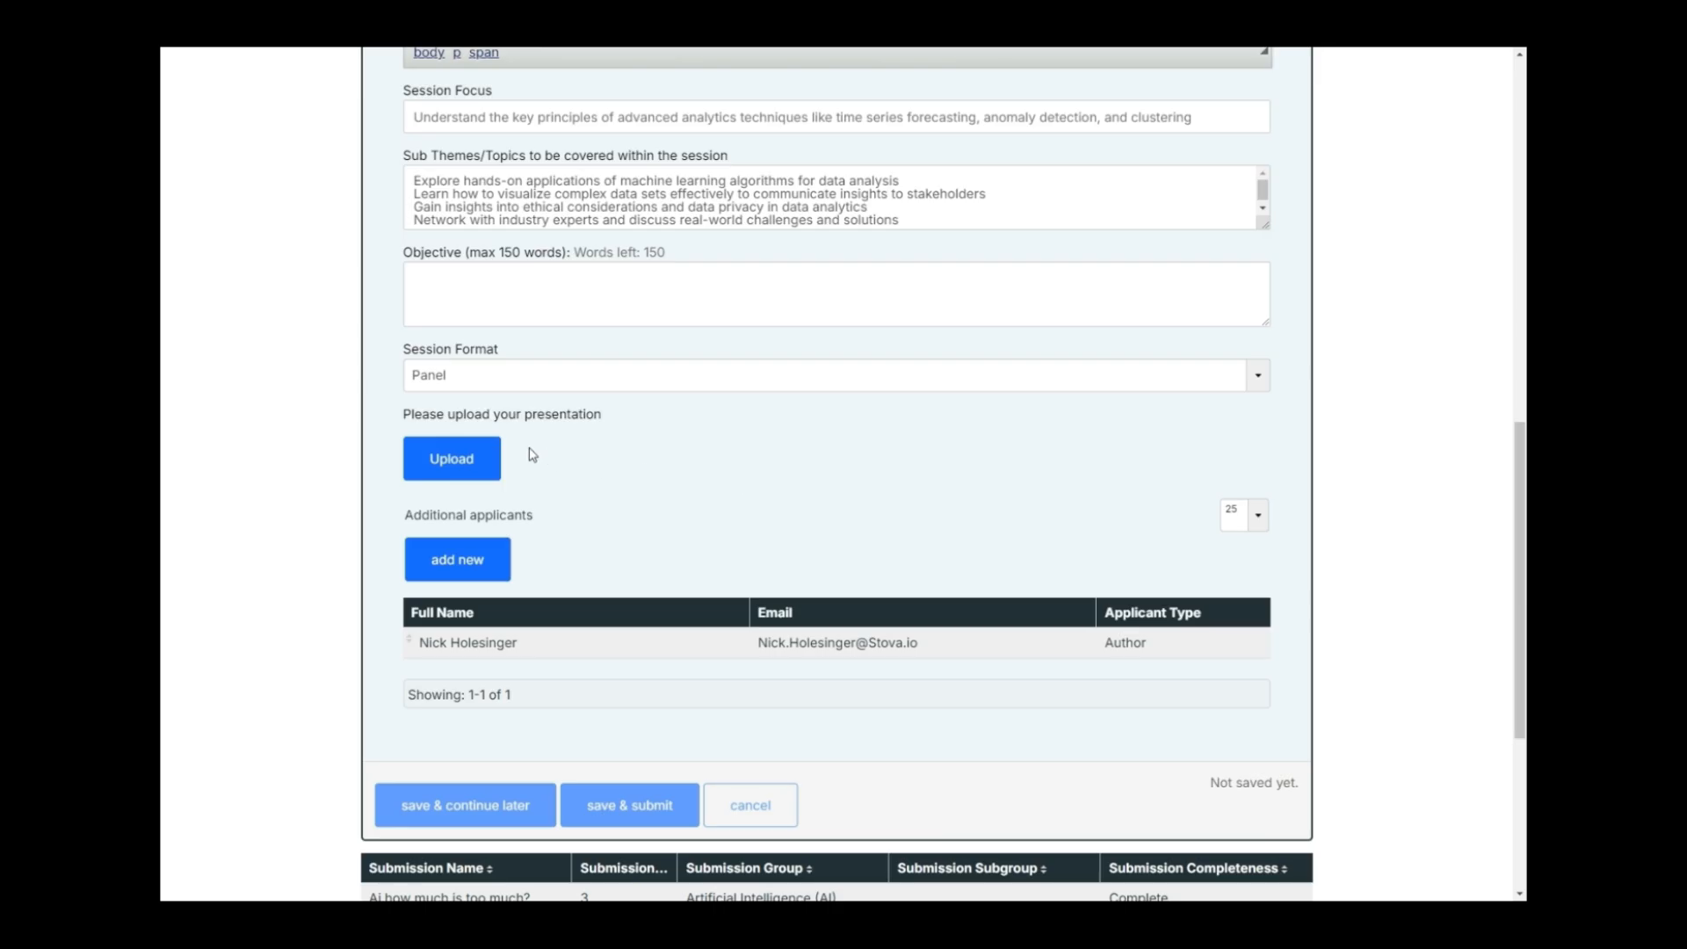
{"action": "scroll", "coordinate": [617, 483], "scroll_direction": "down", "scroll_amount": 1}
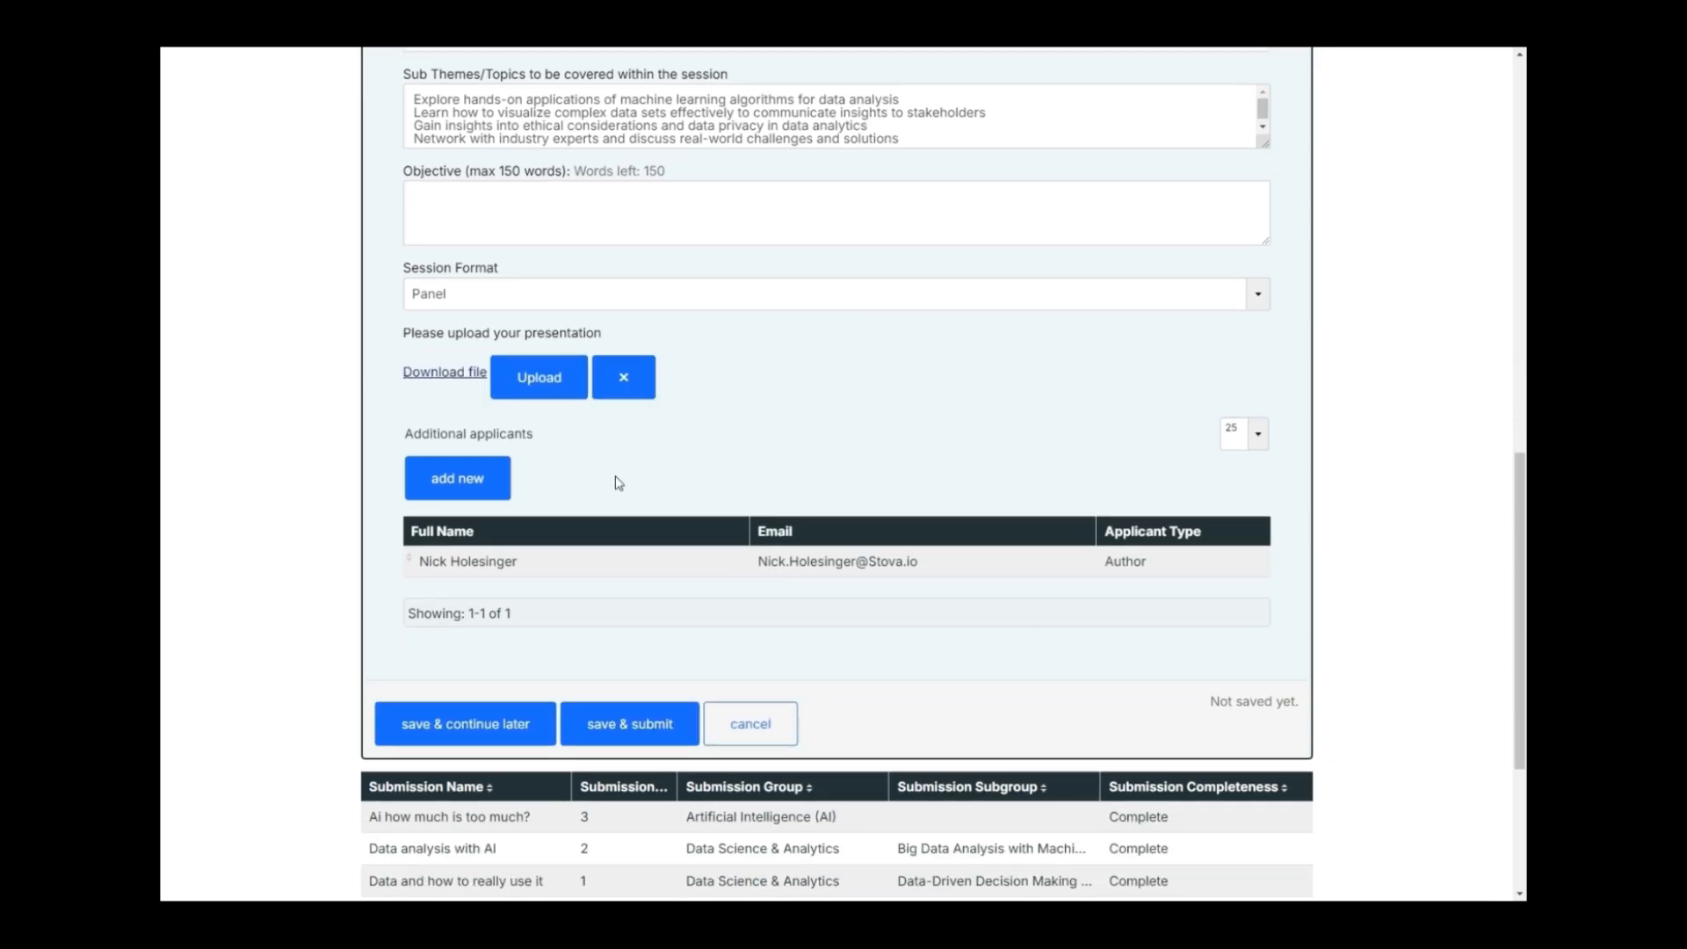
{"action": "scroll", "coordinate": [468, 475], "scroll_direction": "down", "scroll_amount": 1}
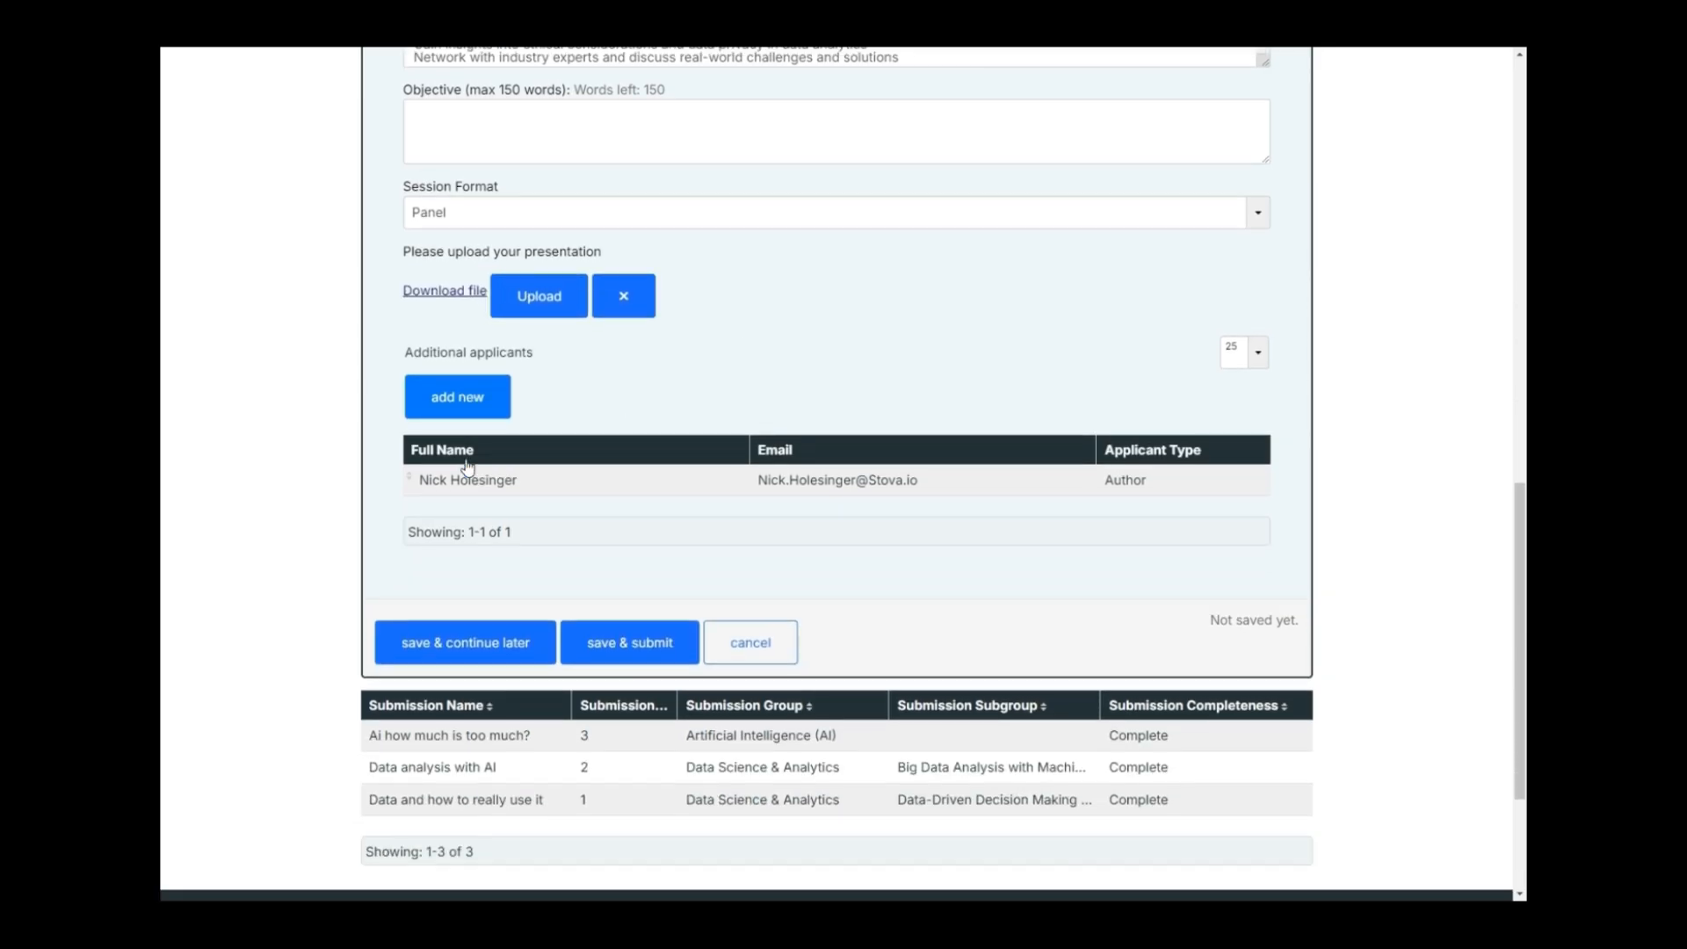
Add a co-presenter with their e-mail address, first name and last name, and save them.
{"action": "left_click", "coordinate": [468, 399]}
{"action": "scroll", "coordinate": [488, 516], "scroll_direction": "down", "scroll_amount": 1}
{"action": "left_click", "coordinate": [491, 516]}
{"action": "key", "text": "ctrl+v"}
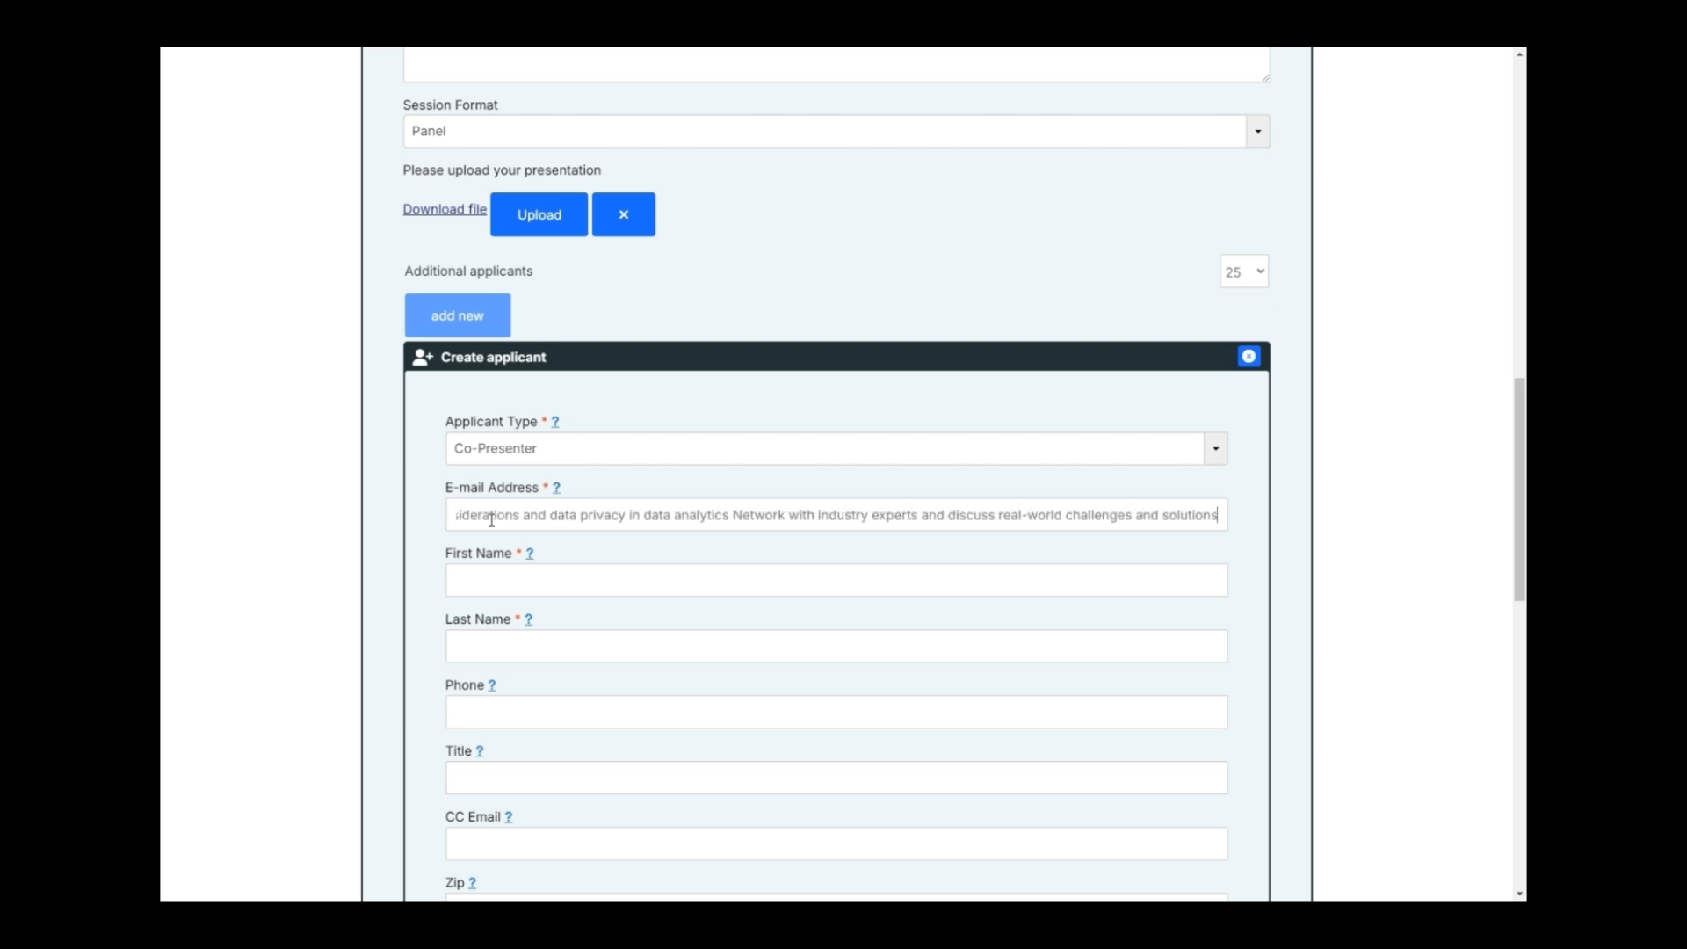
{"action": "key", "text": "ctrl+z"}
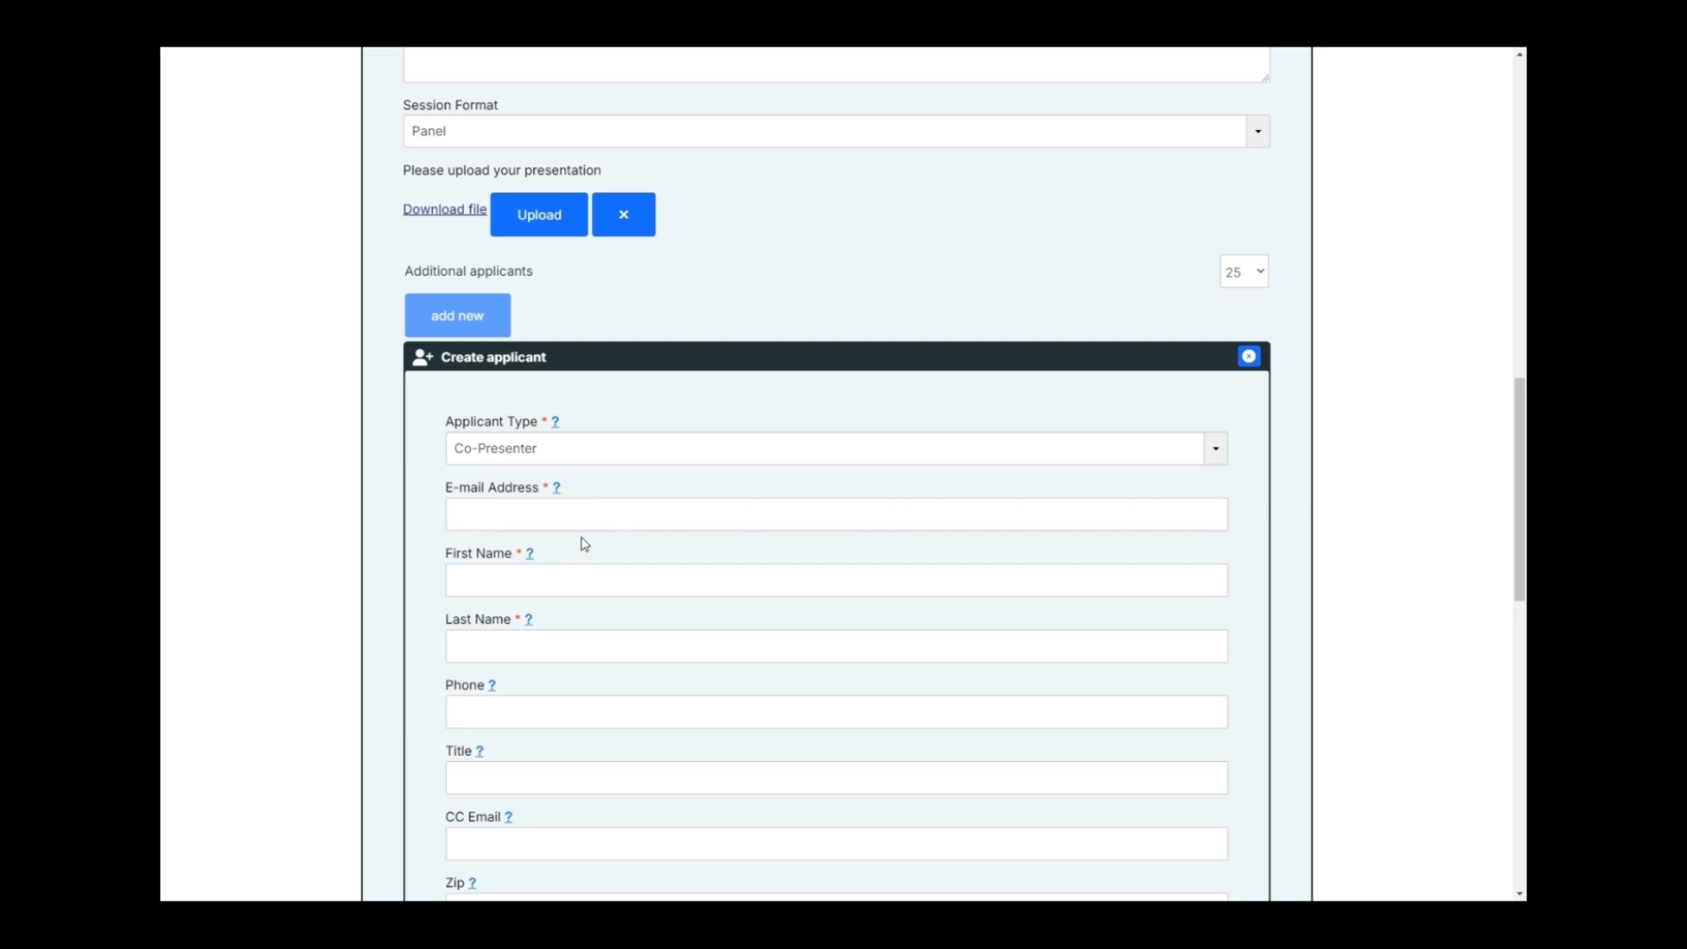
{"action": "left_click", "coordinate": [533, 581]}
{"action": "type", "text": "John"}
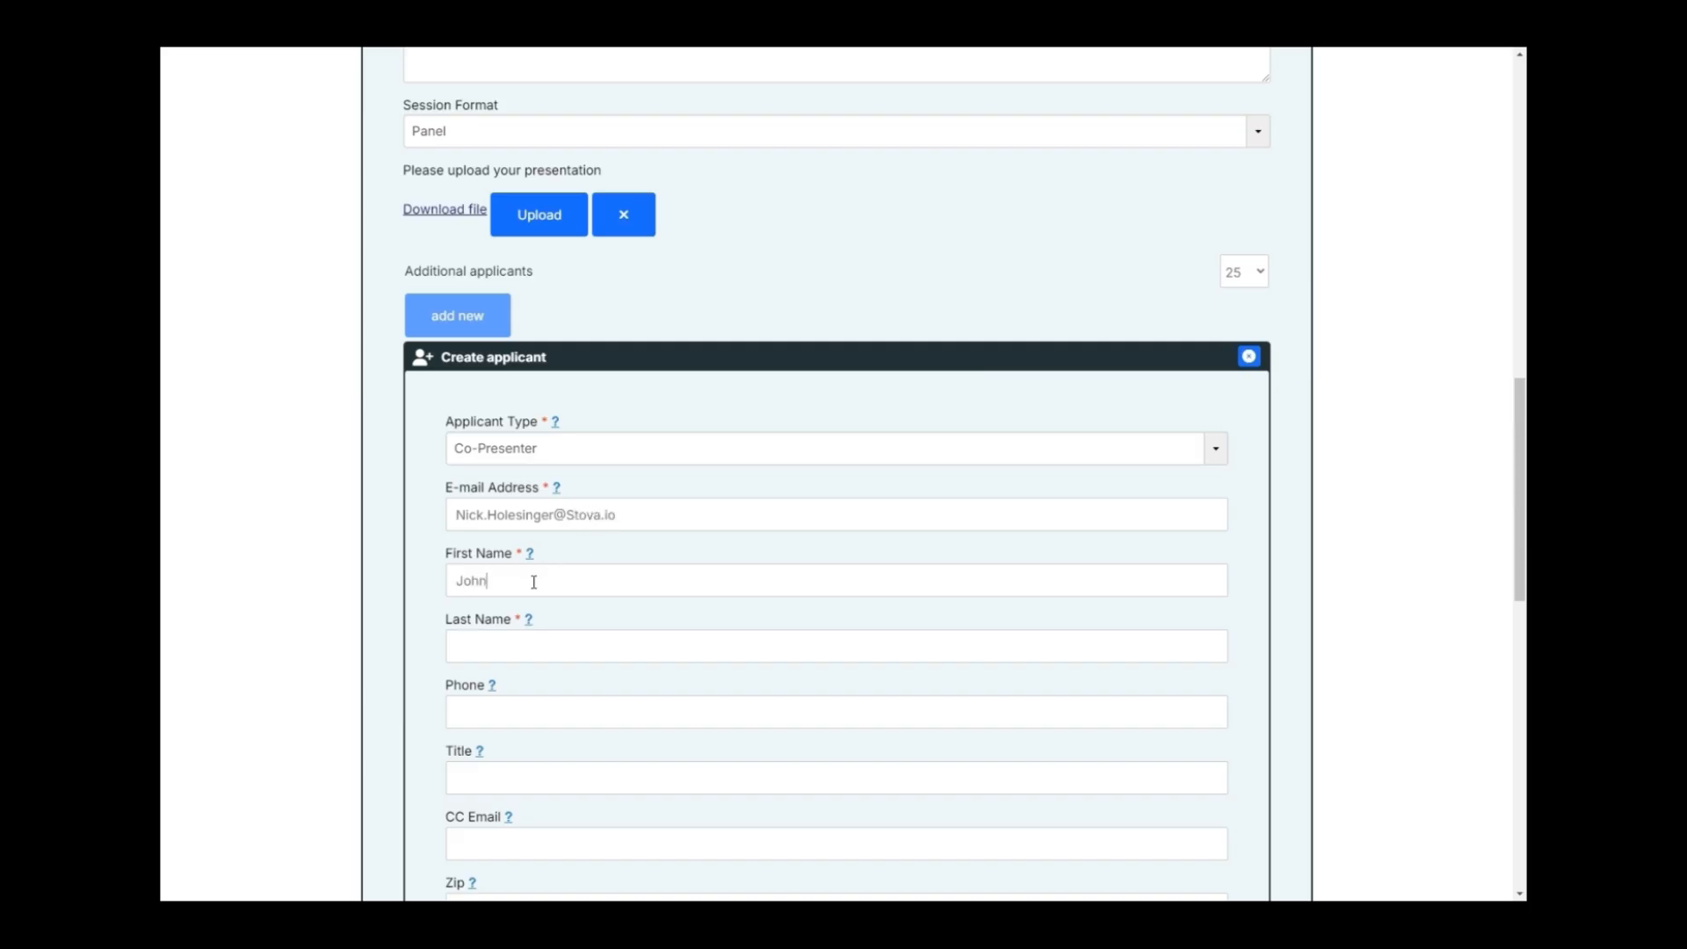
{"action": "left_click", "coordinate": [529, 649]}
{"action": "type", "text": "Smith"}
{"action": "scroll", "coordinate": [529, 648], "scroll_direction": "down", "scroll_amount": 4}
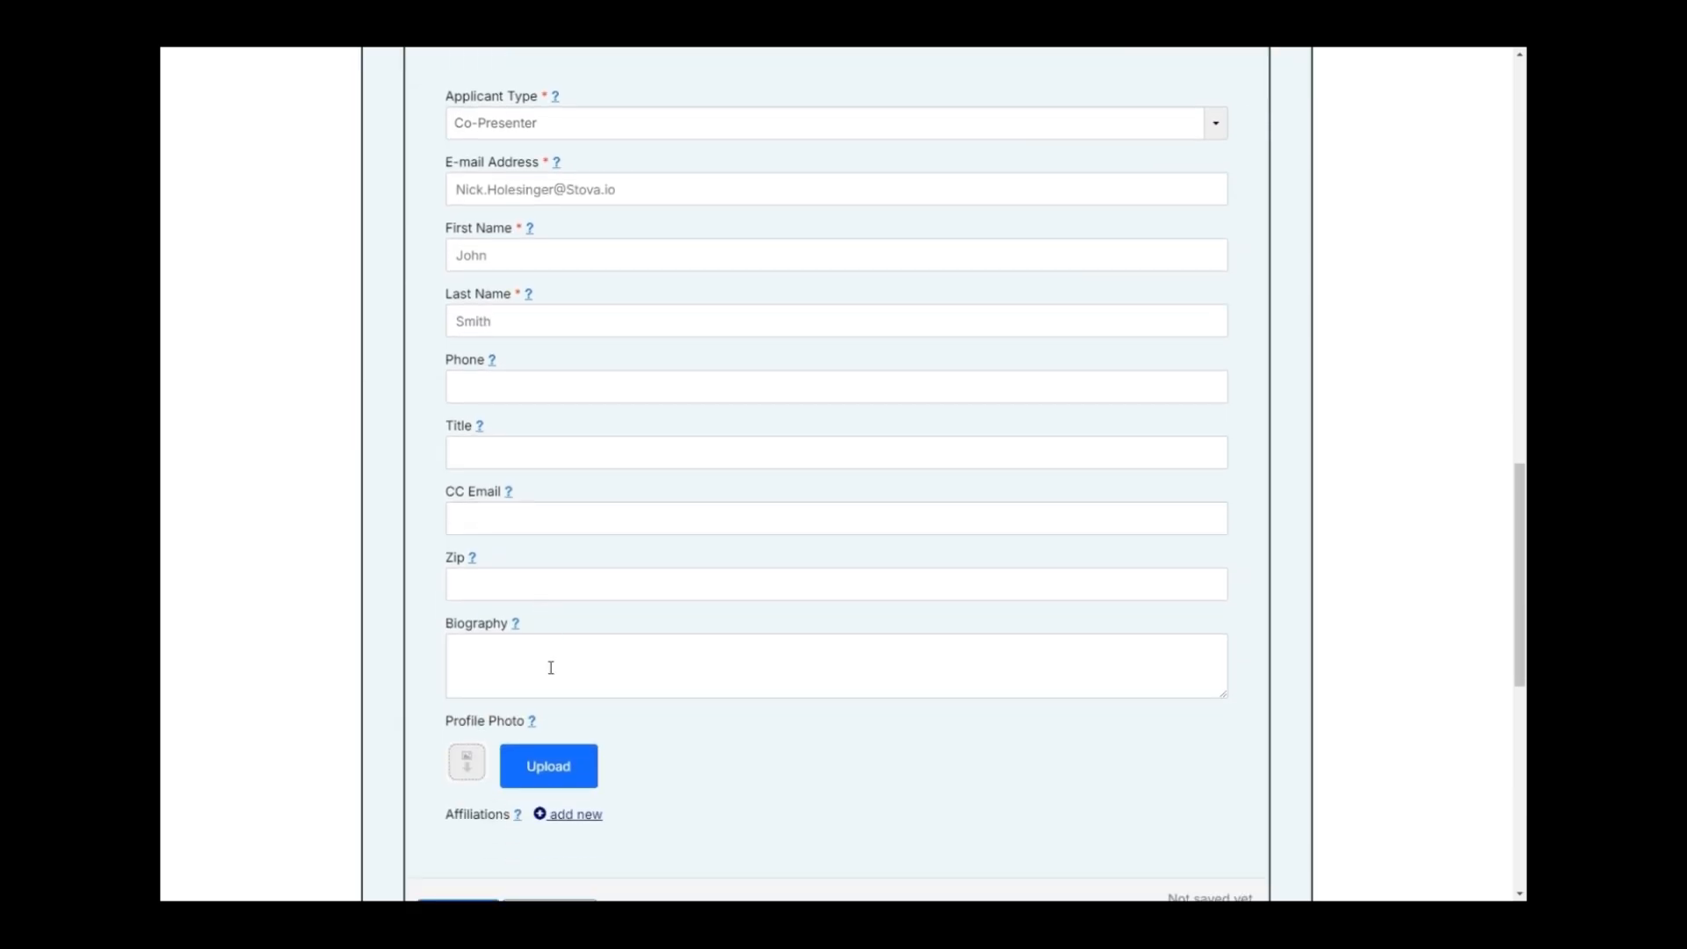
{"action": "scroll", "coordinate": [715, 665], "scroll_direction": "down", "scroll_amount": 2}
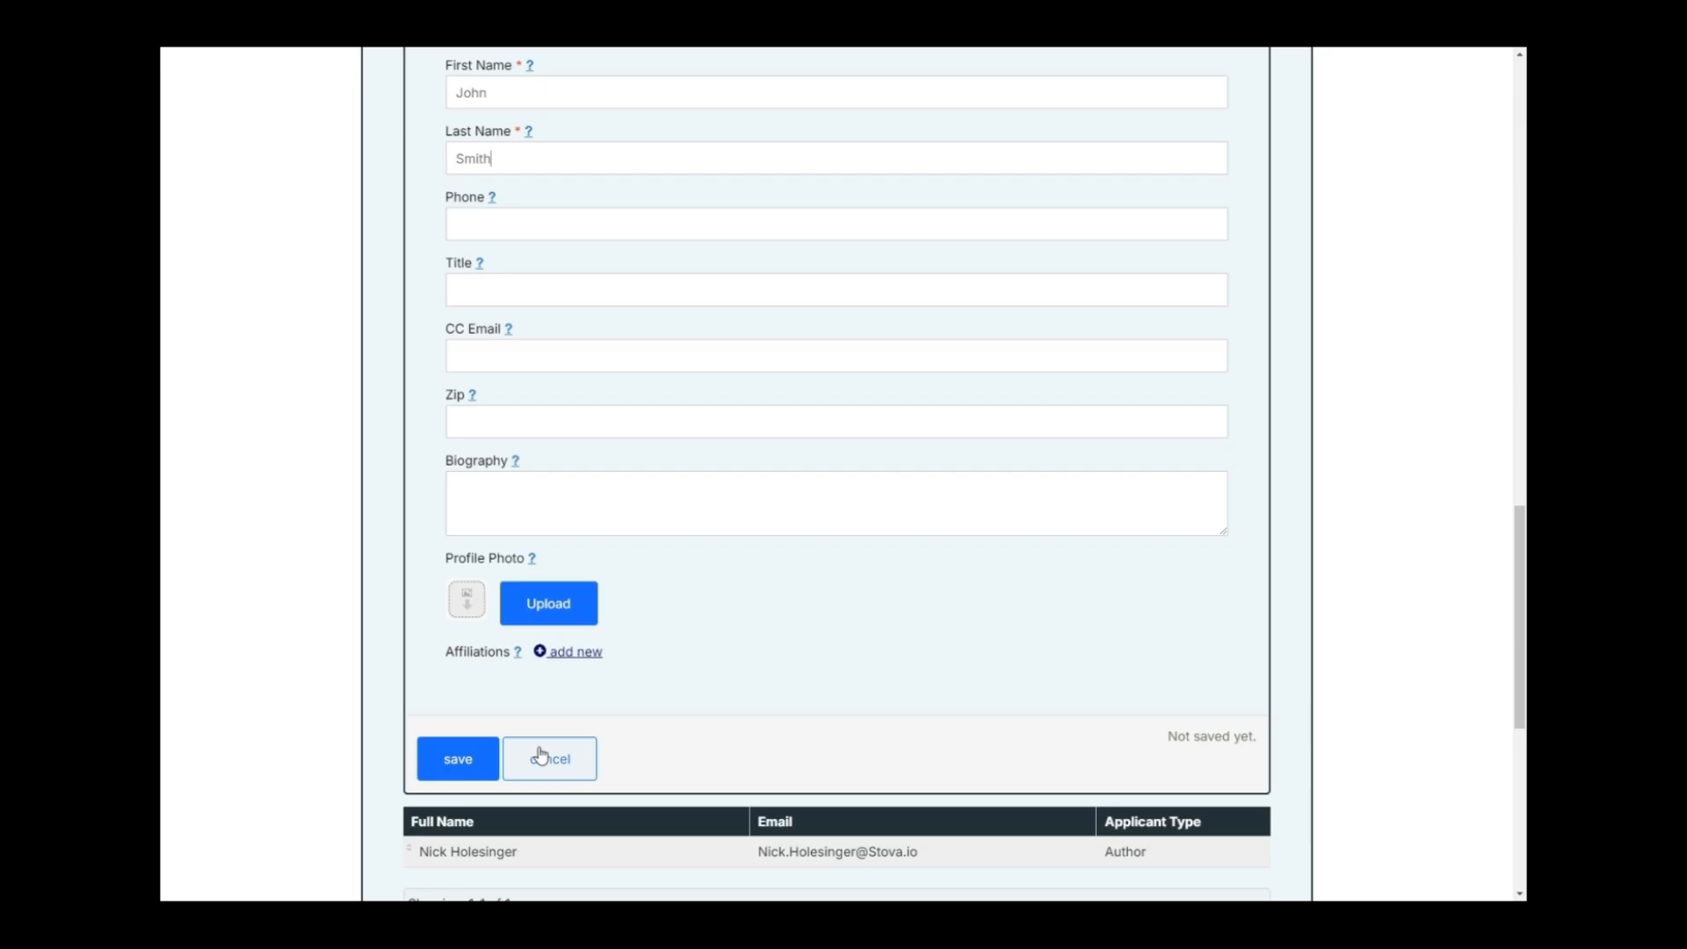
{"action": "left_click", "coordinate": [453, 757]}
Save the submission to continue later and open Submissions to Review.
{"action": "scroll", "coordinate": [794, 633], "scroll_direction": "down", "scroll_amount": 3}
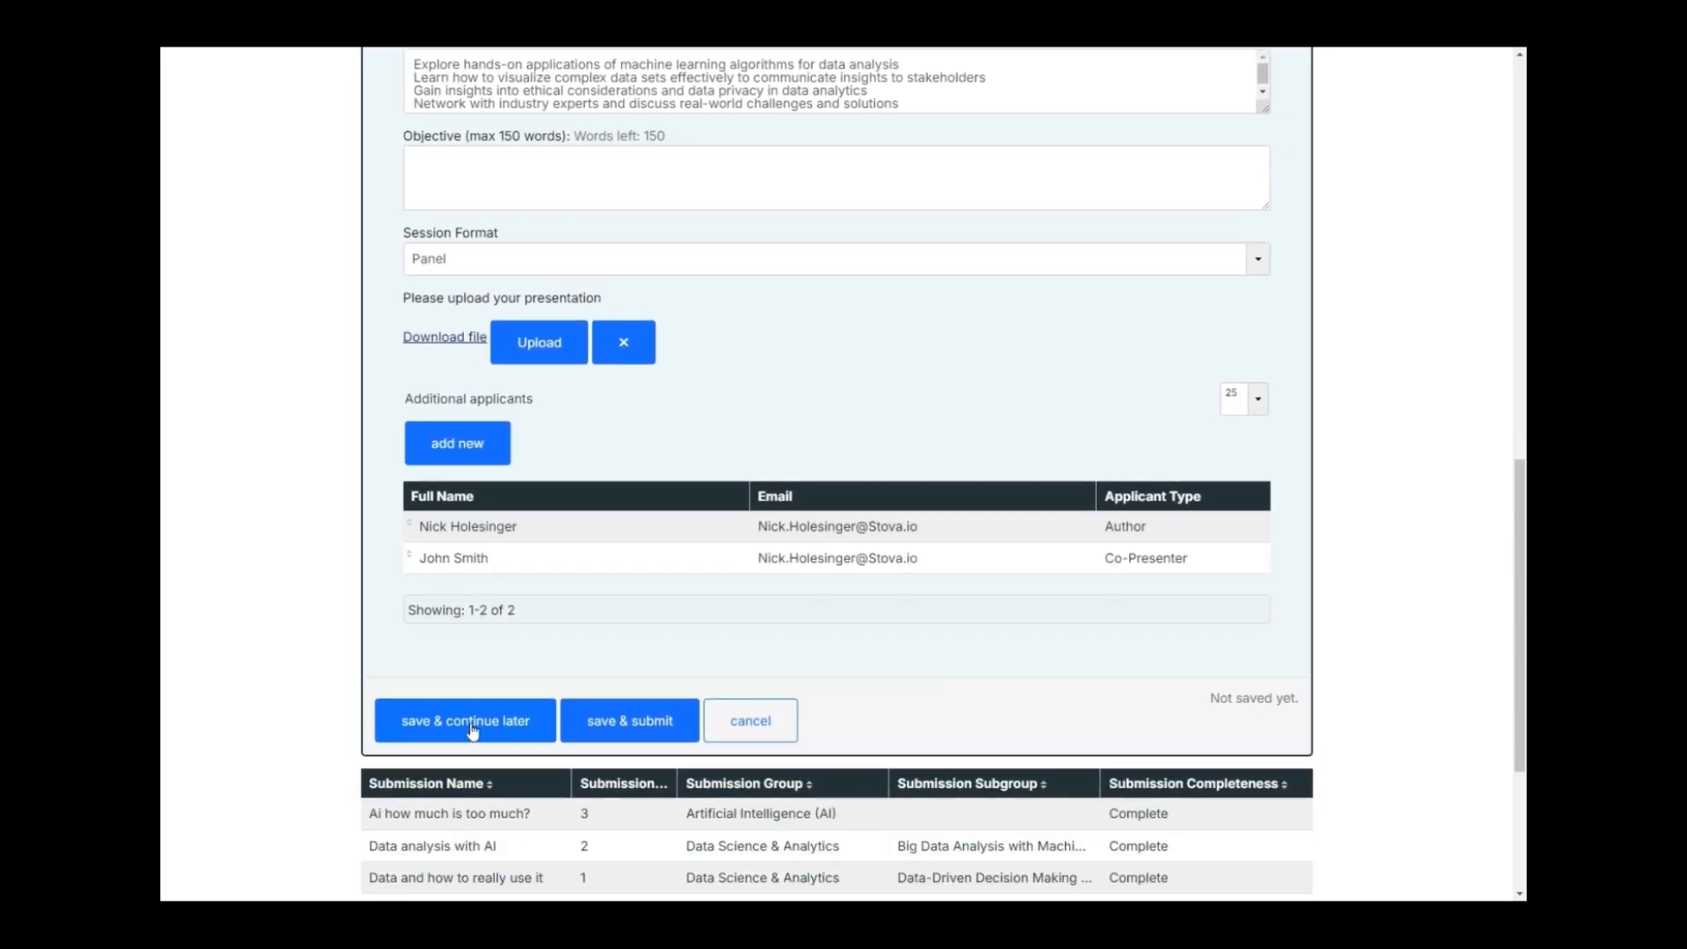
{"action": "left_click", "coordinate": [462, 725]}
{"action": "left_click", "coordinate": [988, 126]}
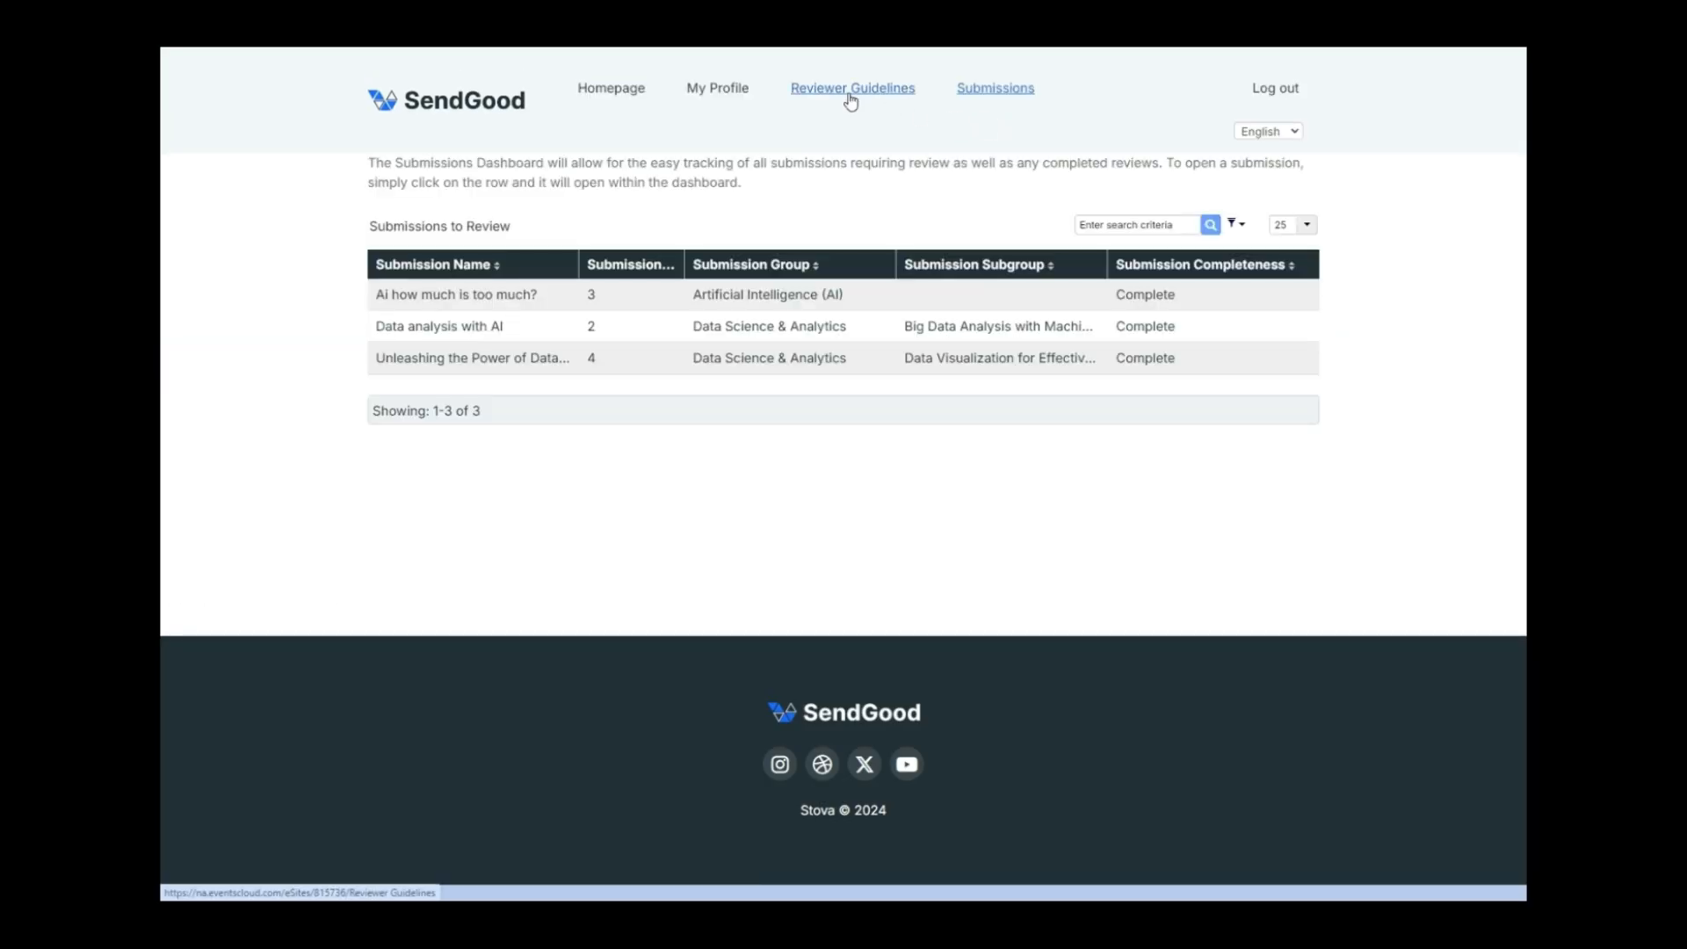
Open submission 4, declare no conflict of interest, and write the review 'Great session'.
{"action": "left_click", "coordinate": [505, 367]}
{"action": "scroll", "coordinate": [1322, 468], "scroll_direction": "down", "scroll_amount": 1}
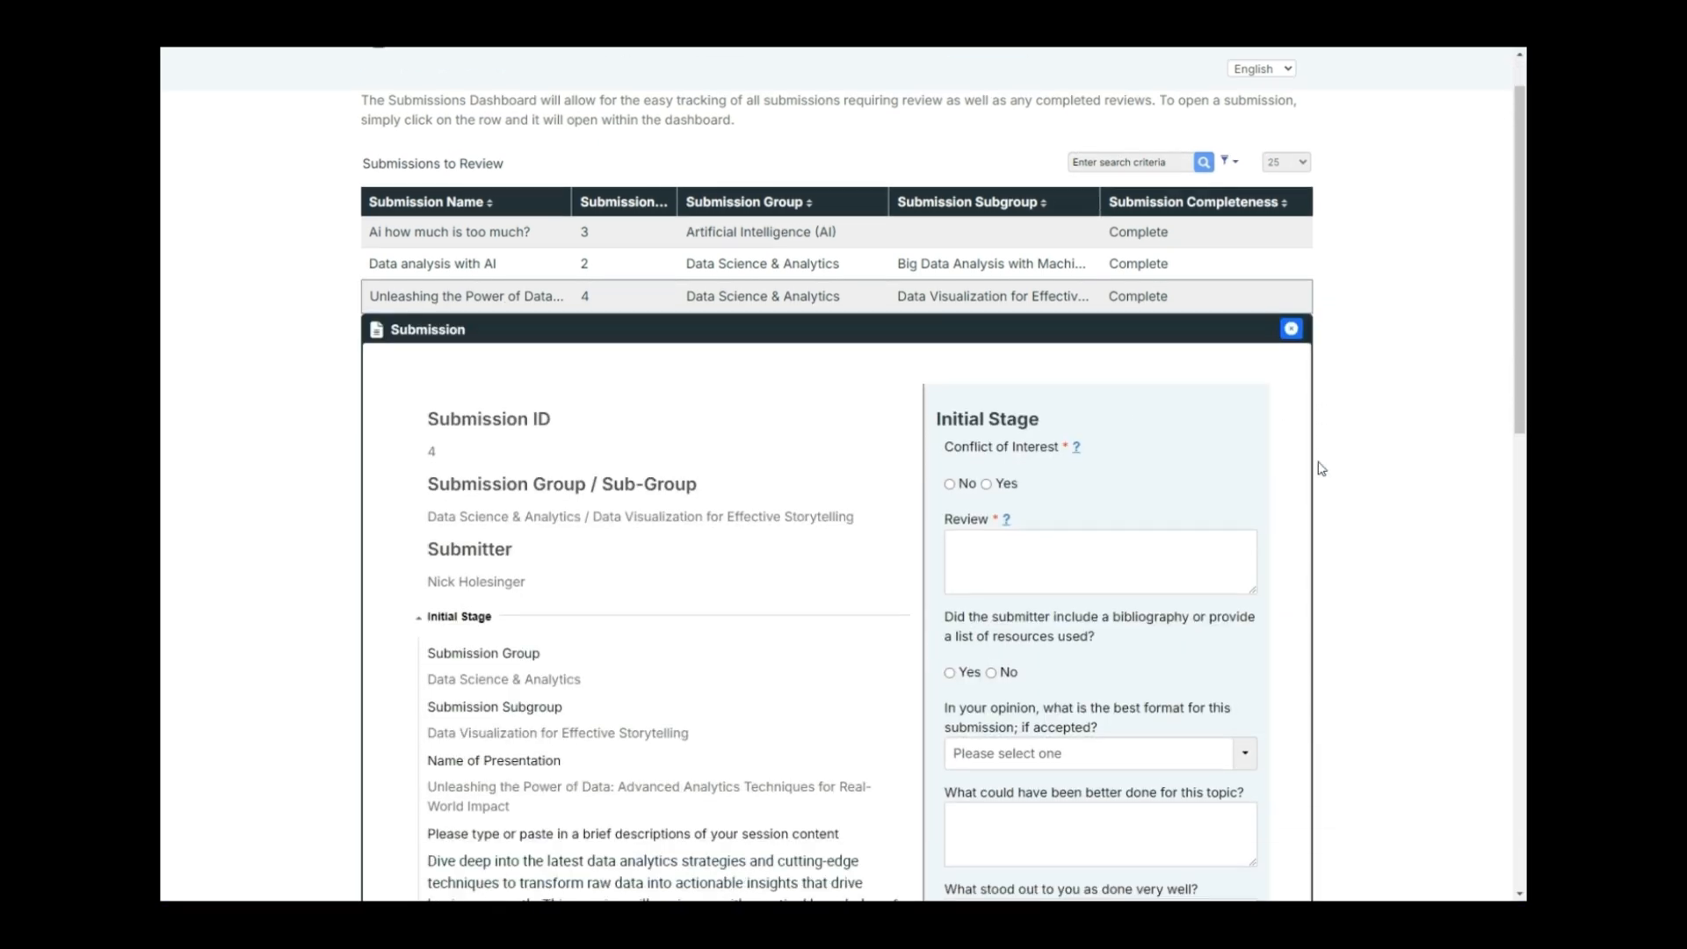
{"action": "scroll", "coordinate": [1322, 469], "scroll_direction": "down", "scroll_amount": 1}
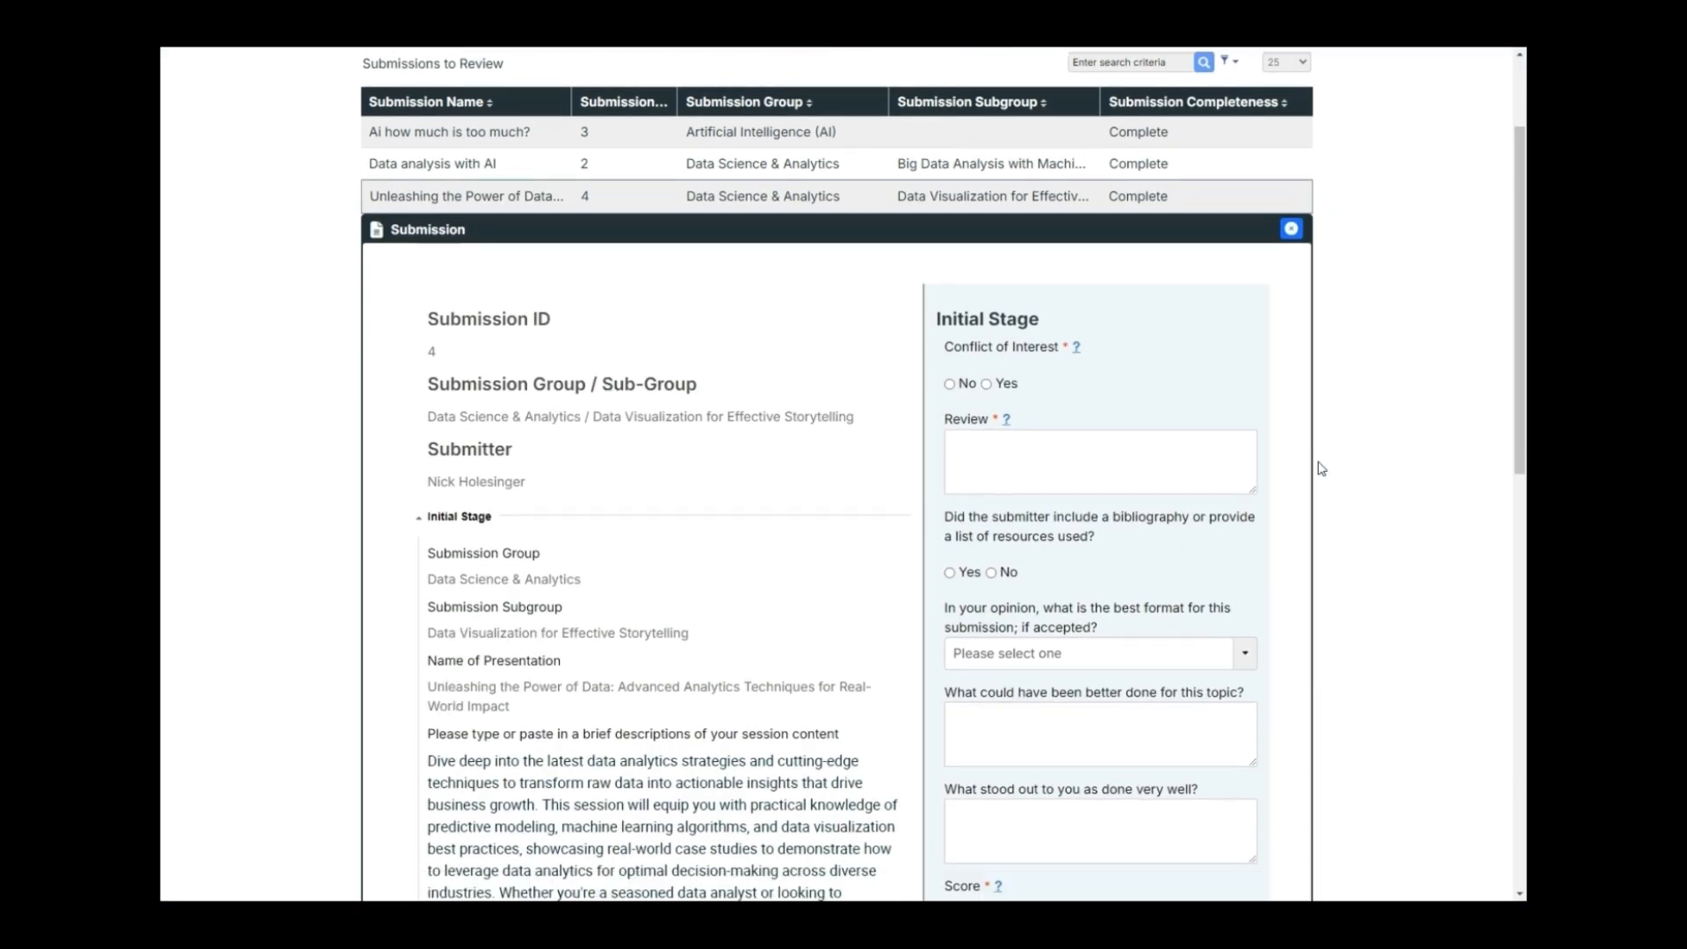
{"action": "left_click", "coordinate": [950, 387]}
{"action": "scroll", "coordinate": [1103, 392], "scroll_direction": "down", "scroll_amount": 1}
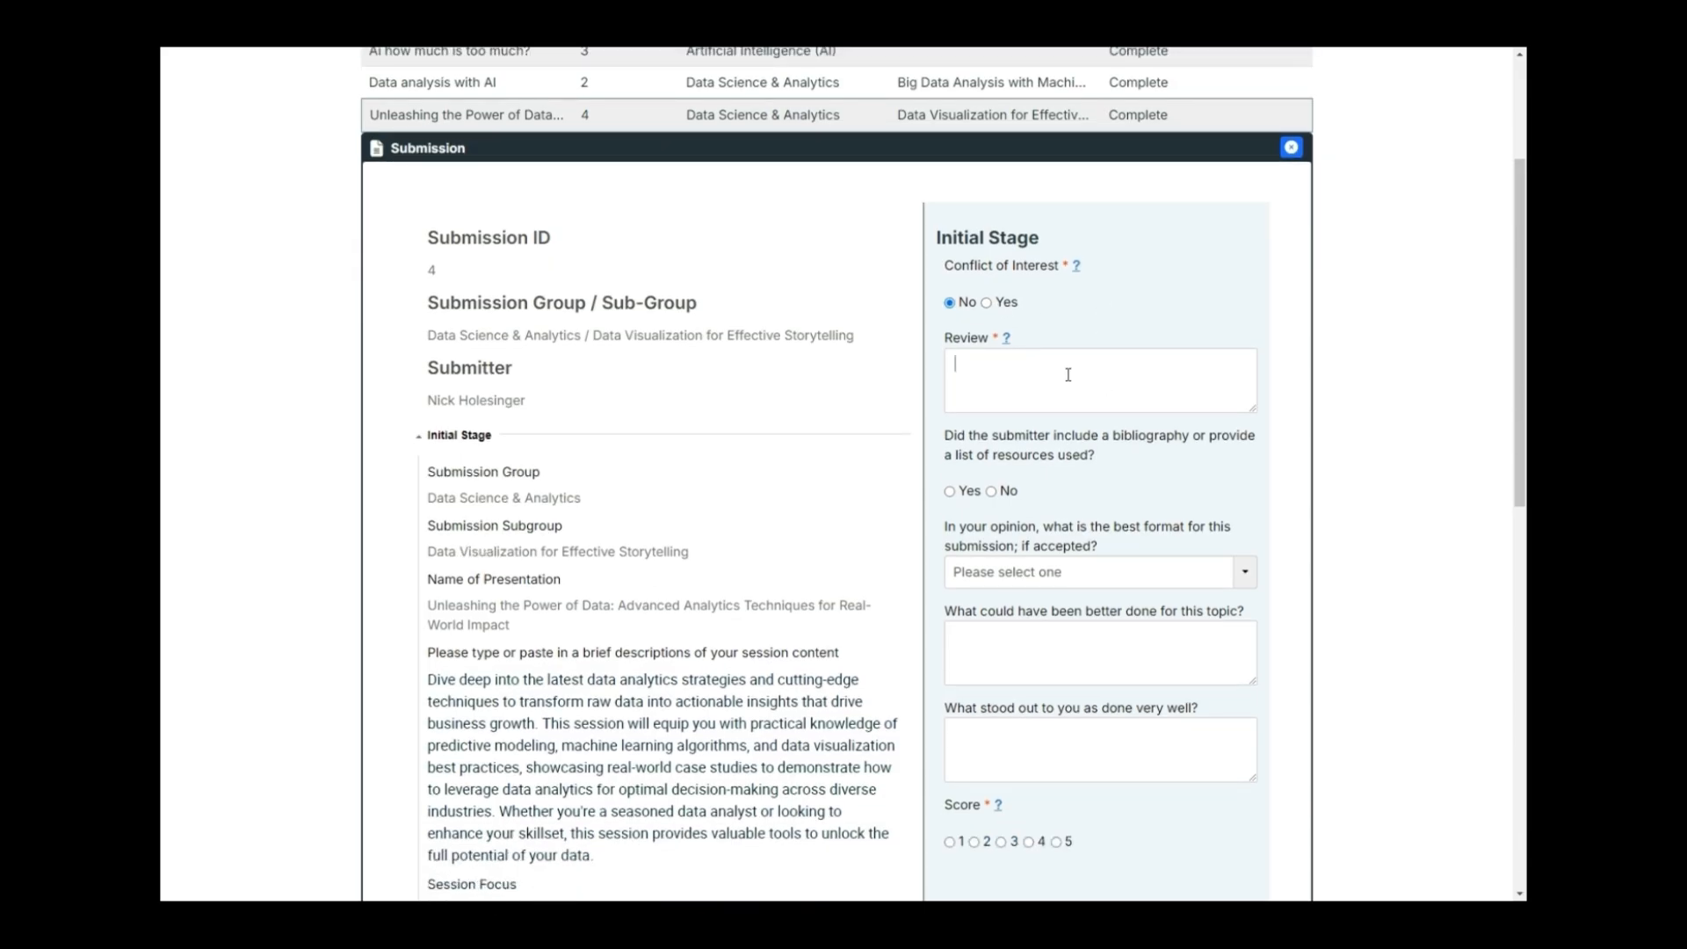
{"action": "type", "text": "reat session"}
Mark bibliography included as Yes, recommend Panel format, and give a score of 5.
{"action": "scroll", "coordinate": [1120, 450], "scroll_direction": "down", "scroll_amount": 1}
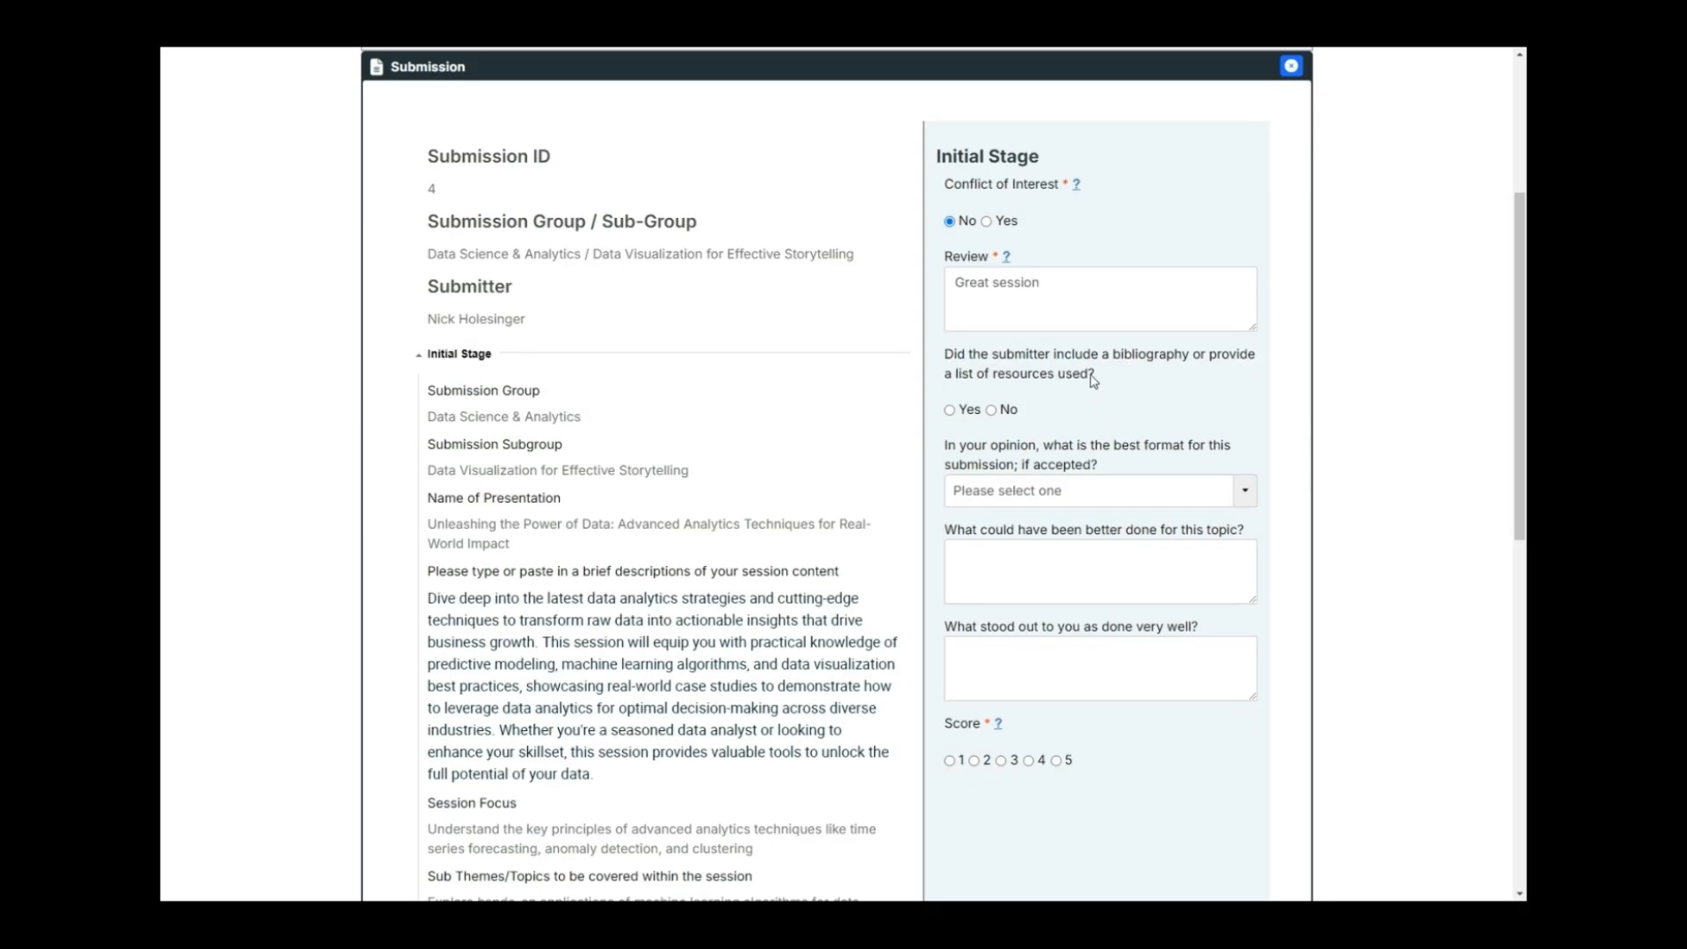
{"action": "left_click", "coordinate": [950, 409]}
{"action": "scroll", "coordinate": [1063, 426], "scroll_direction": "down", "scroll_amount": 2}
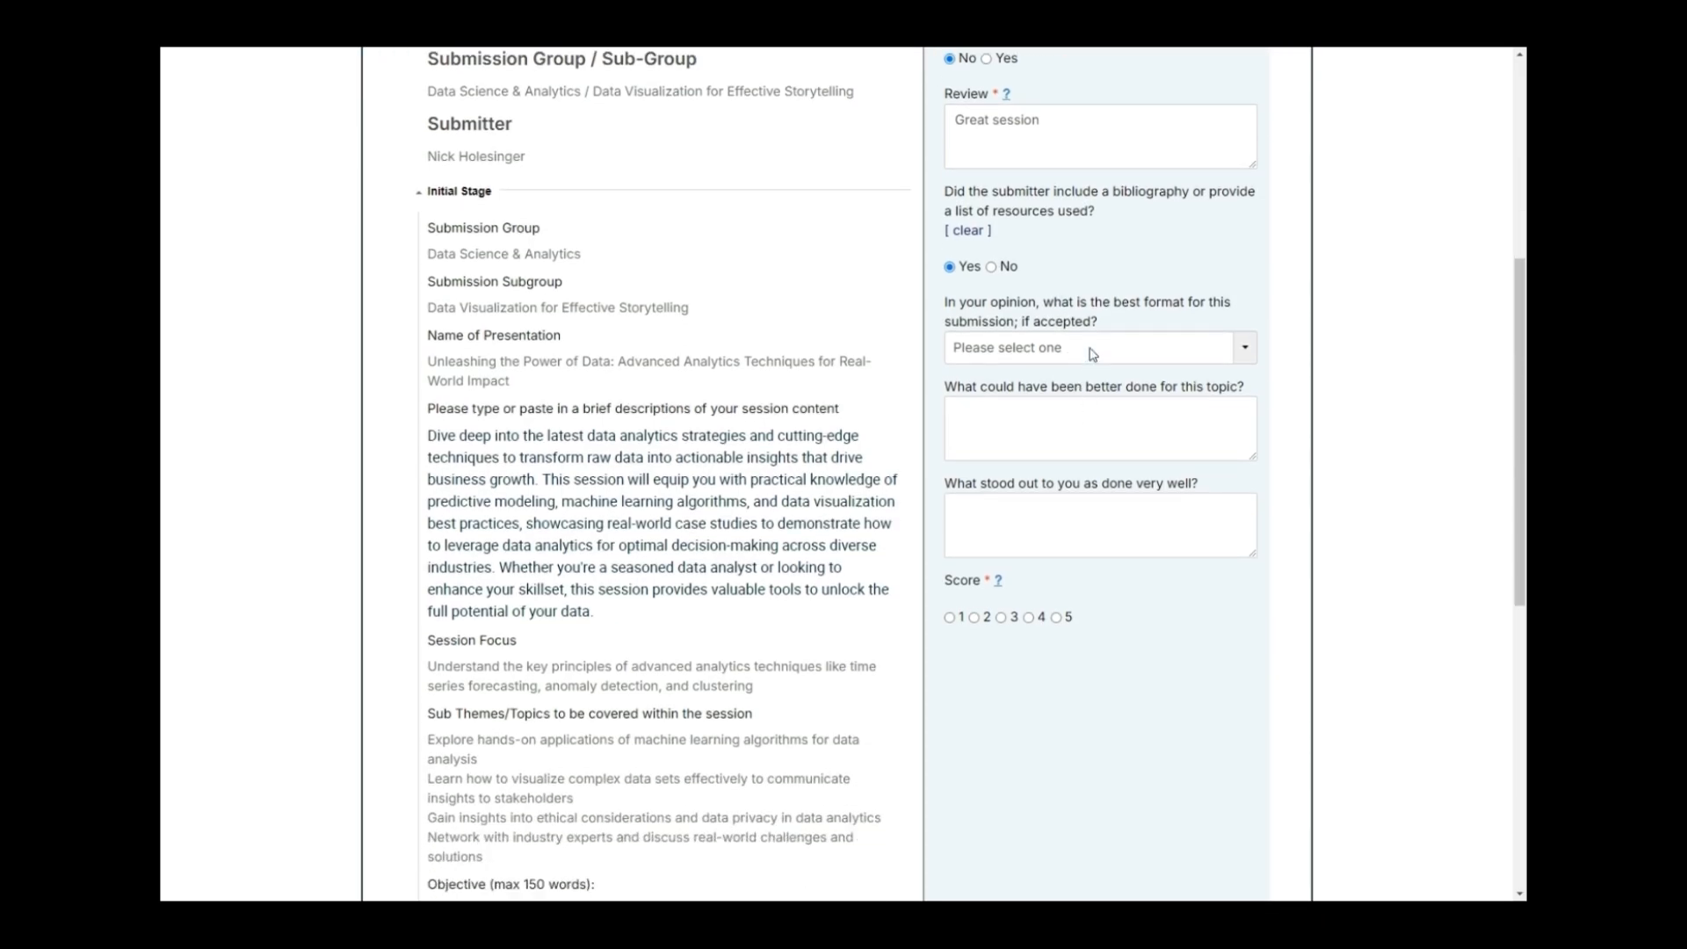
{"action": "left_click", "coordinate": [1092, 356]}
{"action": "left_click", "coordinate": [1063, 398]}
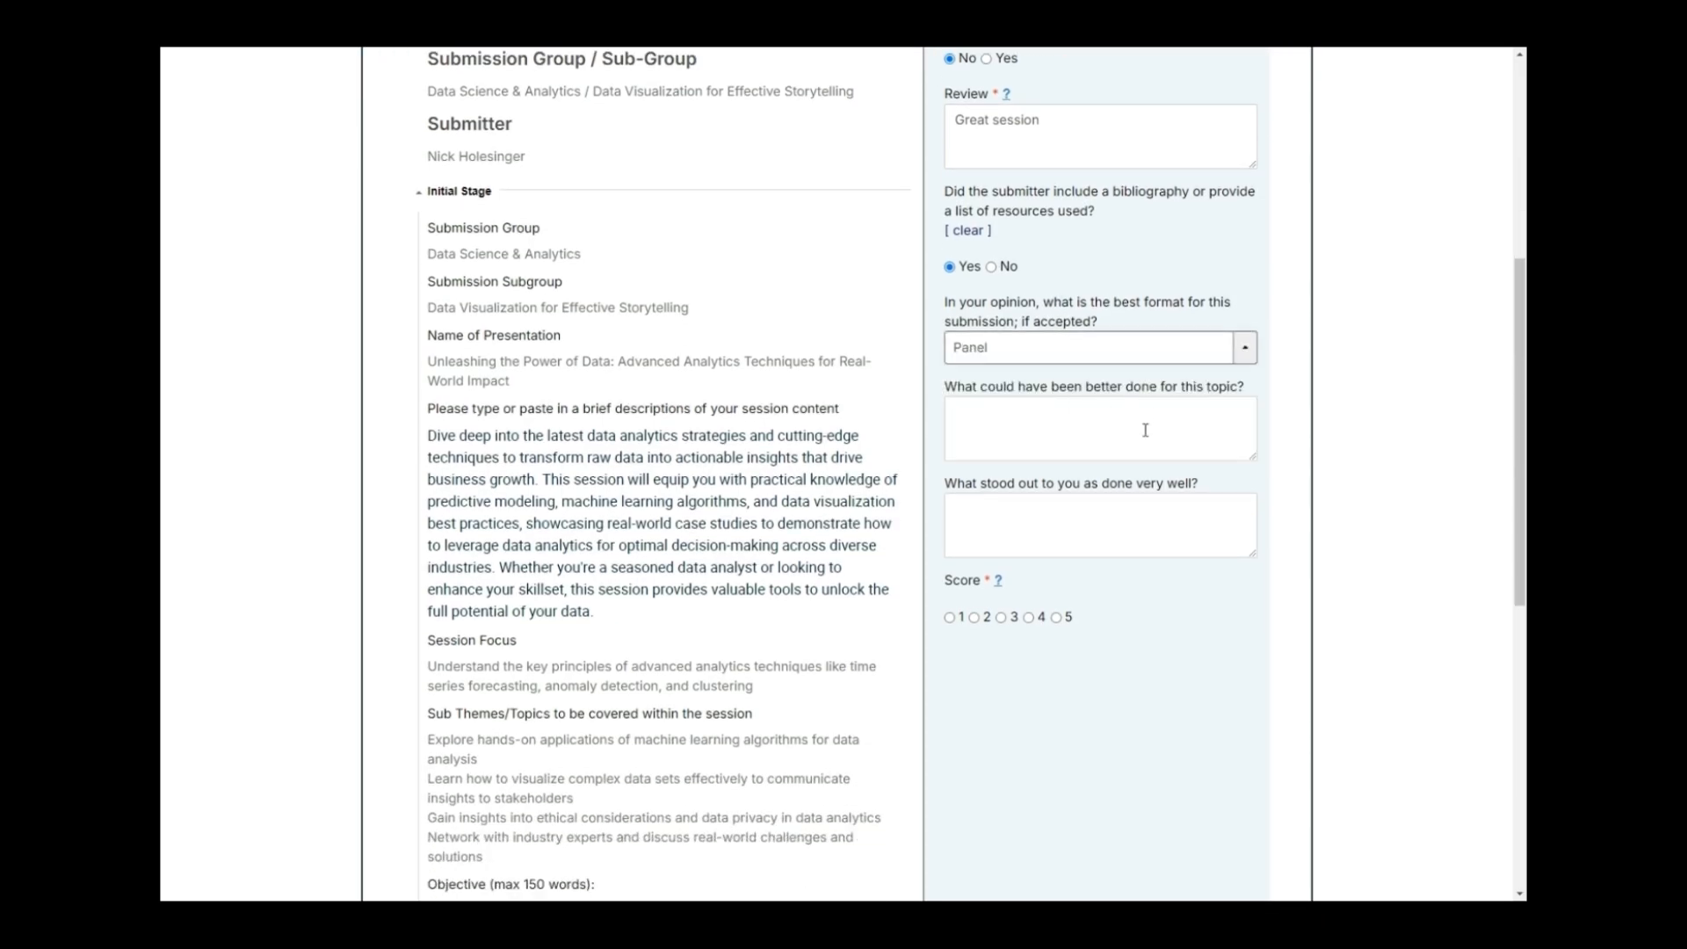
{"action": "scroll", "coordinate": [1090, 422], "scroll_direction": "down", "scroll_amount": 1}
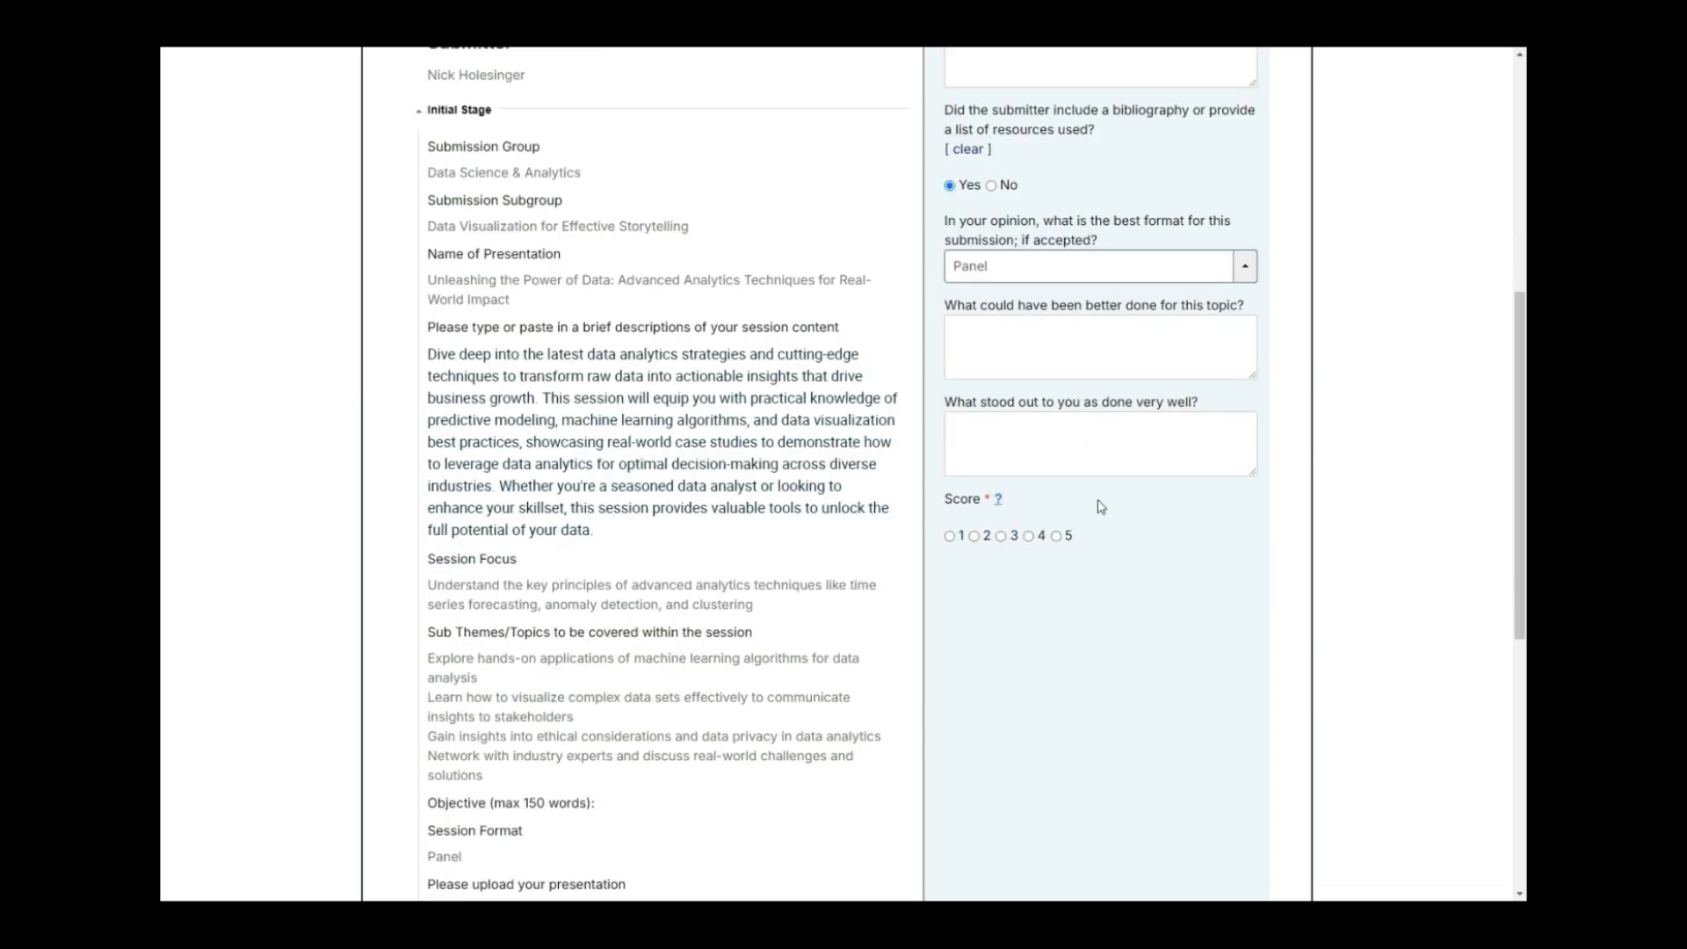
{"action": "left_click", "coordinate": [1029, 536]}
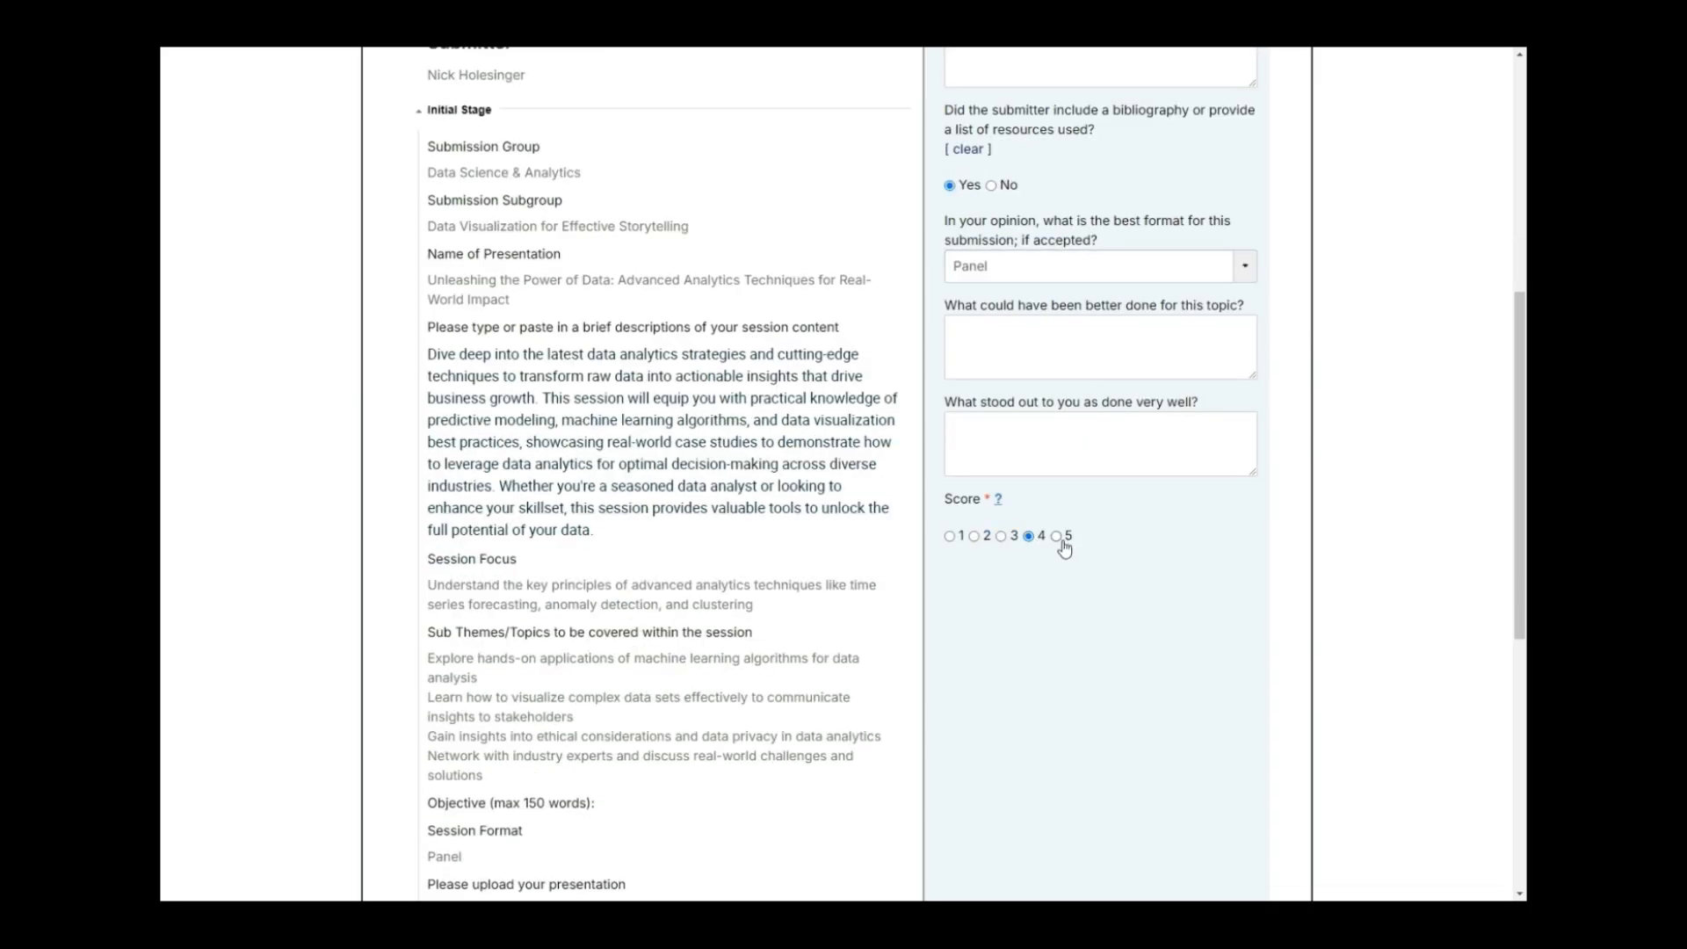
{"action": "left_click", "coordinate": [1058, 537]}
{"action": "scroll", "coordinate": [1339, 458], "scroll_direction": "up", "scroll_amount": 3}
{"action": "scroll", "coordinate": [527, 553], "scroll_direction": "down", "scroll_amount": 8}
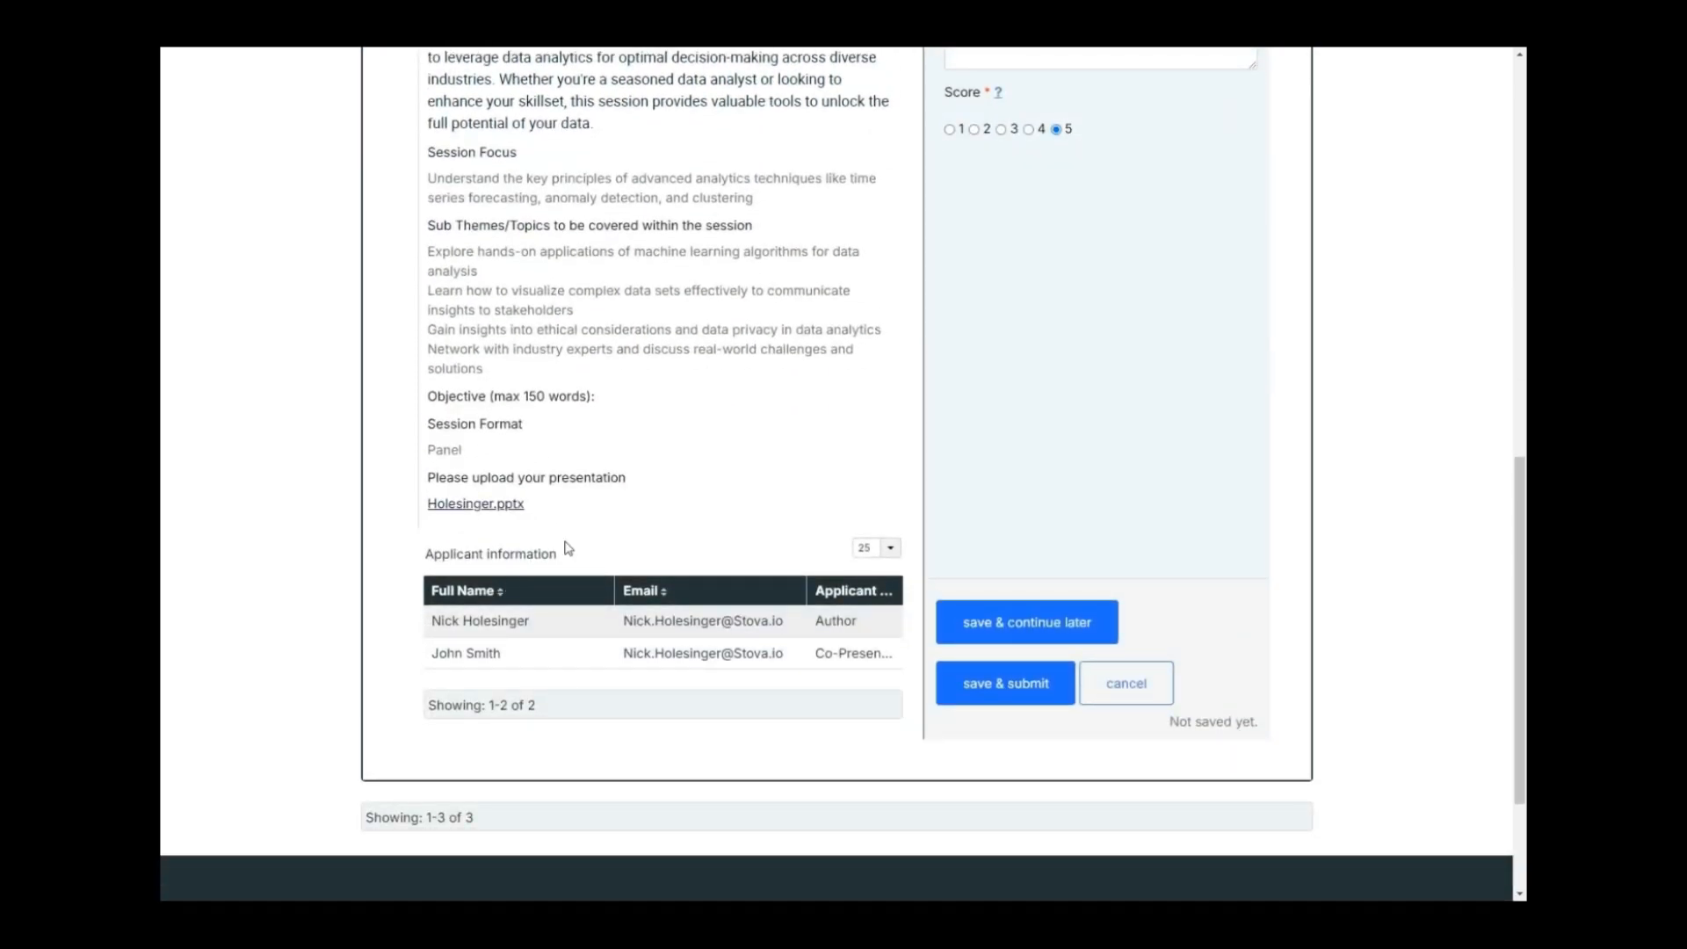
Inspect the author's applicant details, close them, and save & submit the review.
{"action": "left_click", "coordinate": [525, 632]}
{"action": "scroll", "coordinate": [527, 633], "scroll_direction": "down", "scroll_amount": 7}
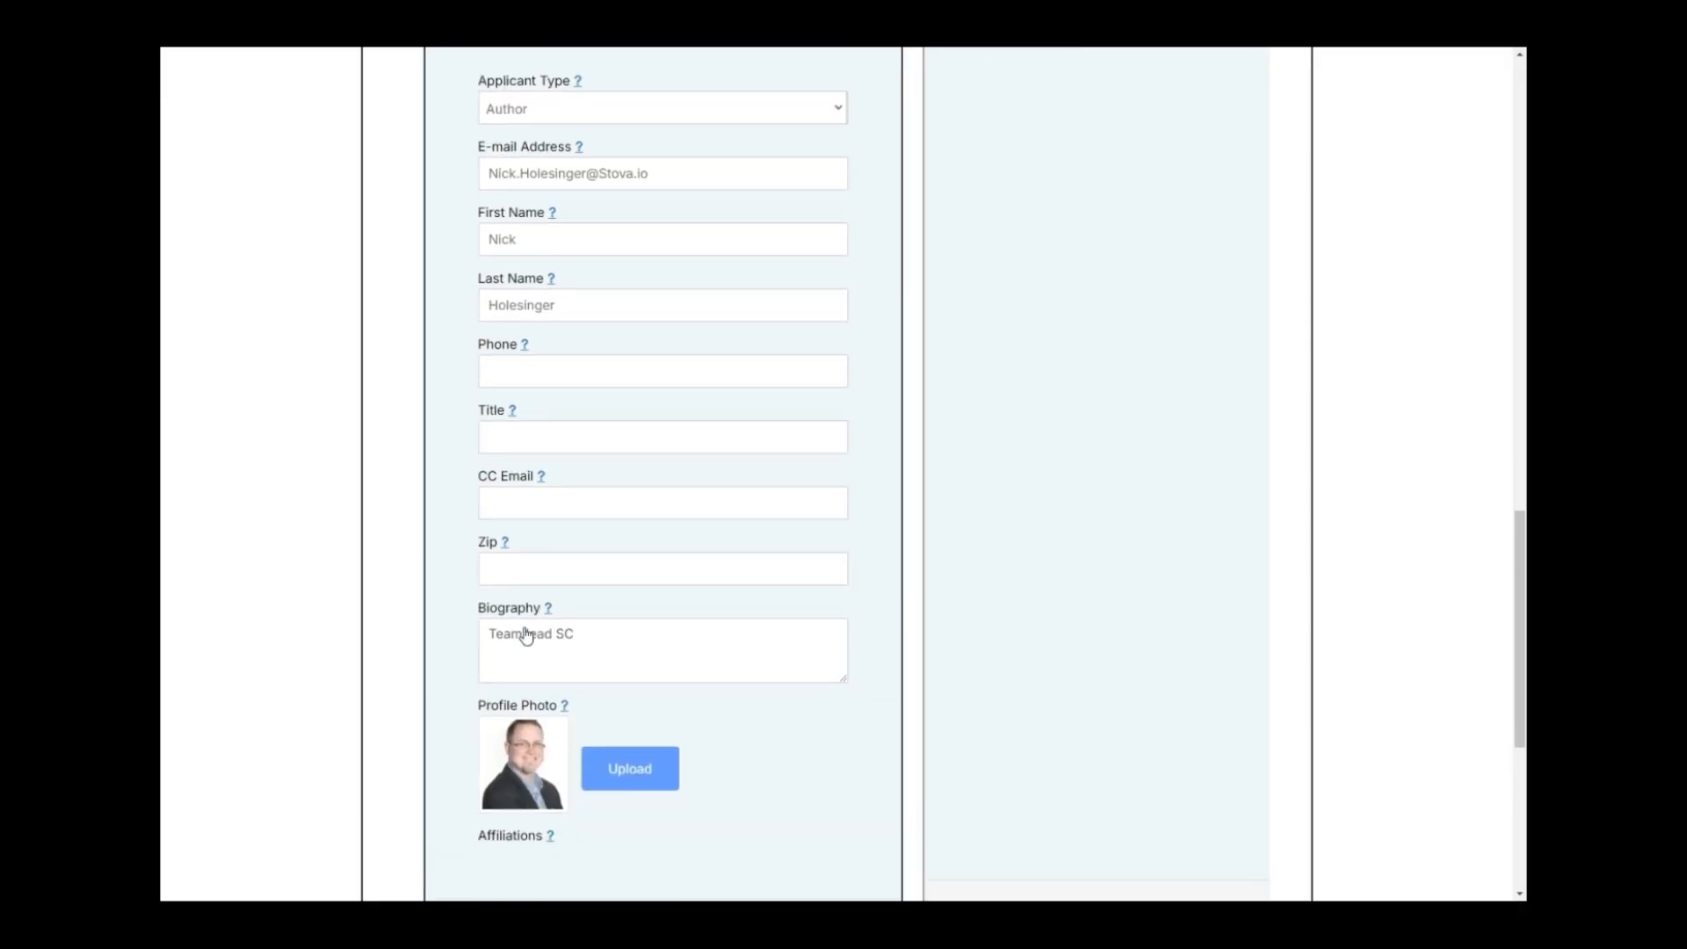
{"action": "scroll", "coordinate": [525, 637], "scroll_direction": "up", "scroll_amount": 5}
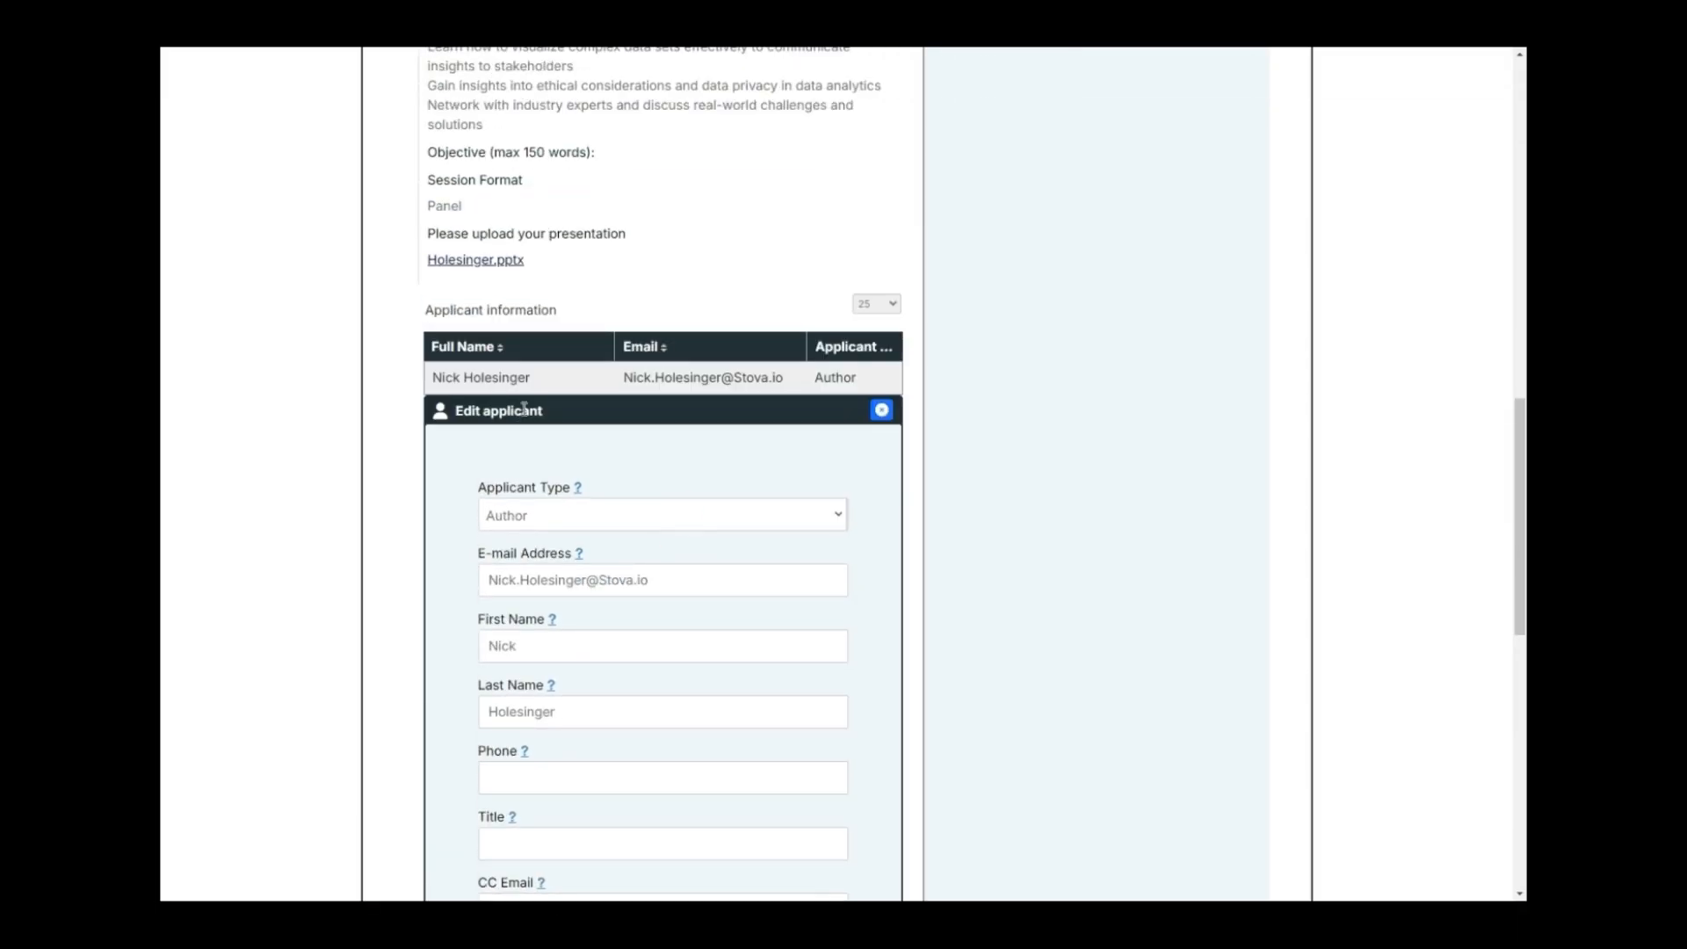
{"action": "left_click", "coordinate": [879, 411]}
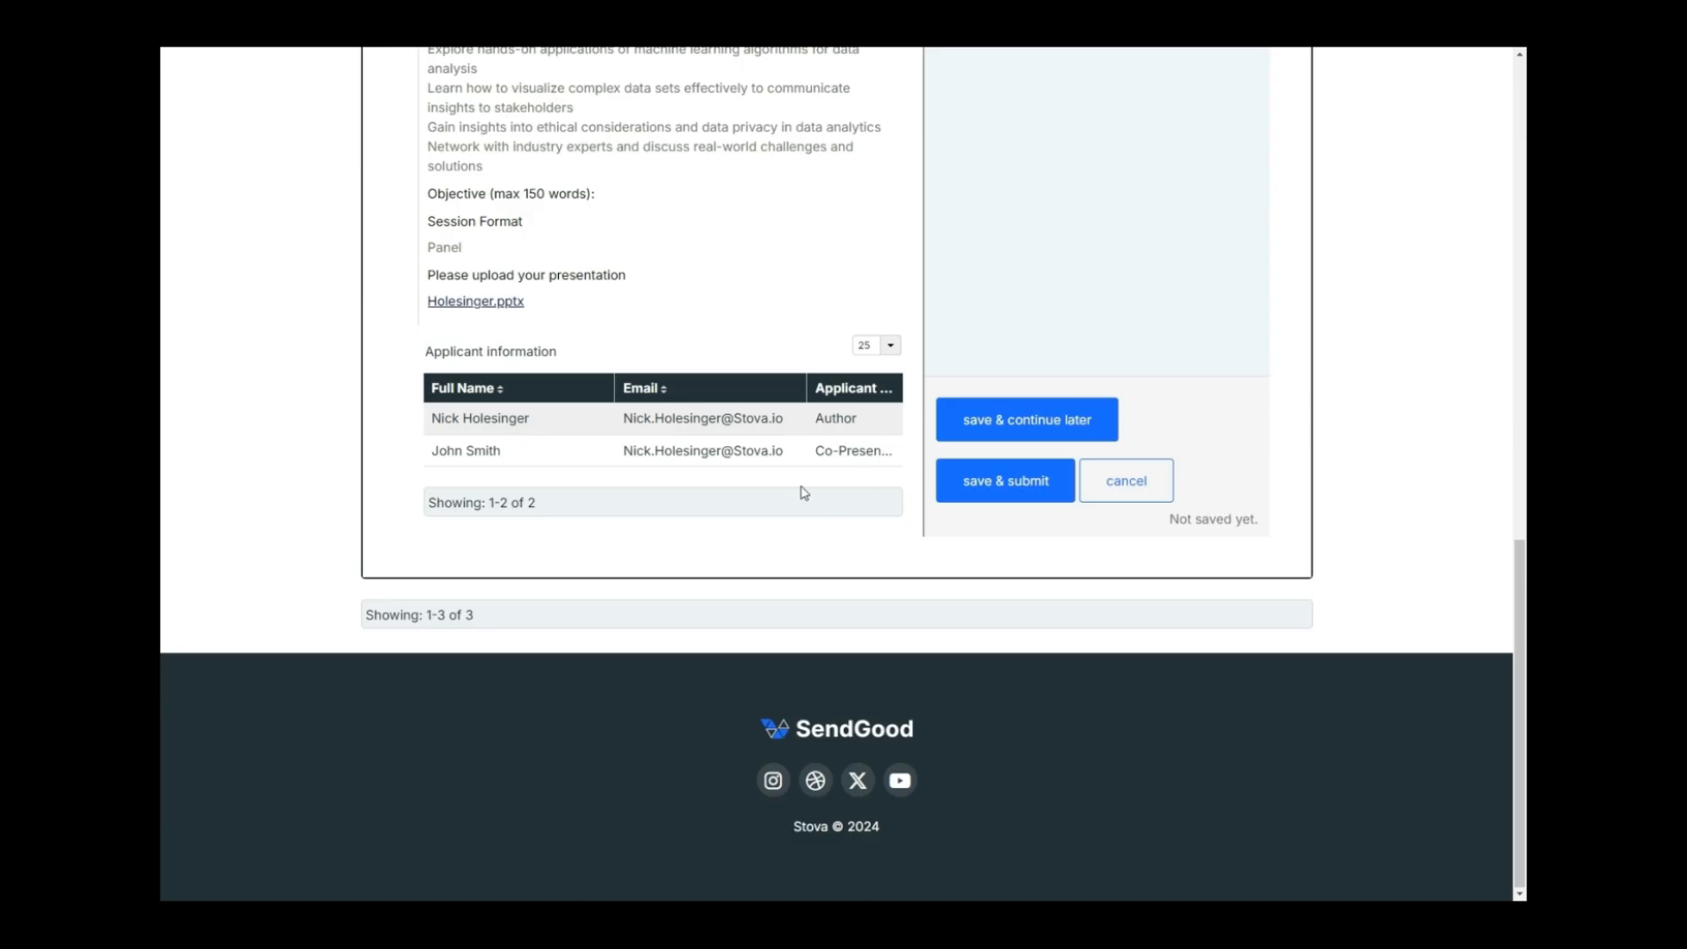
{"action": "left_click", "coordinate": [1020, 492]}
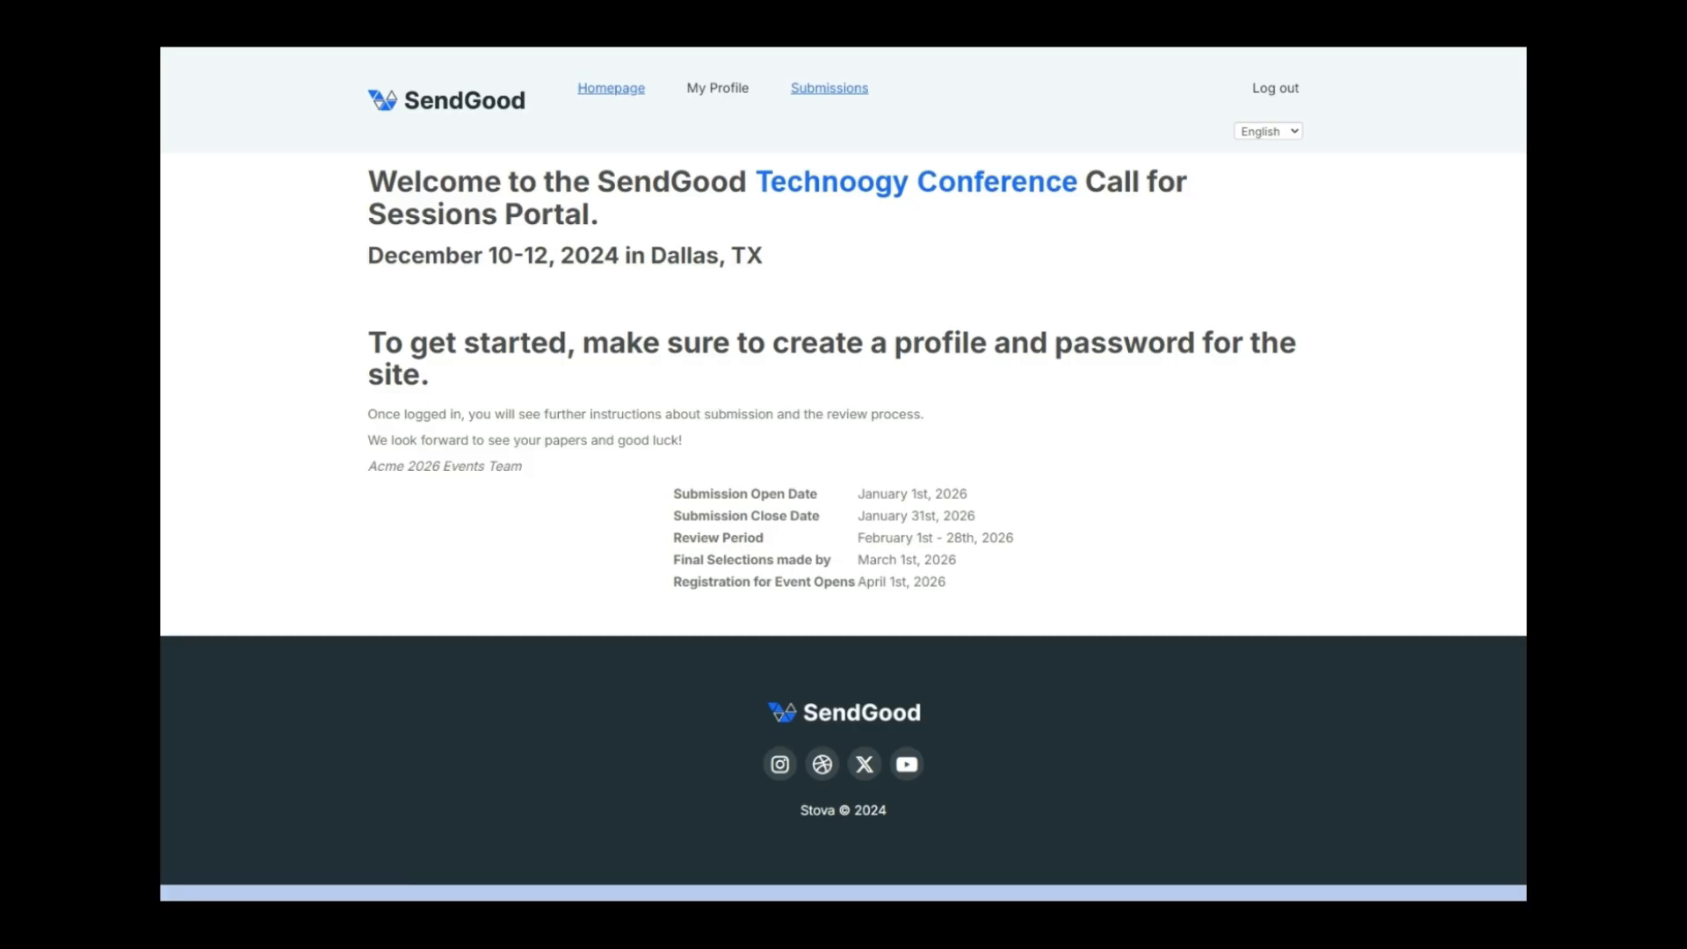
Open the Submissions for Consideration list from the top navigation.
{"action": "left_click", "coordinate": [829, 88]}
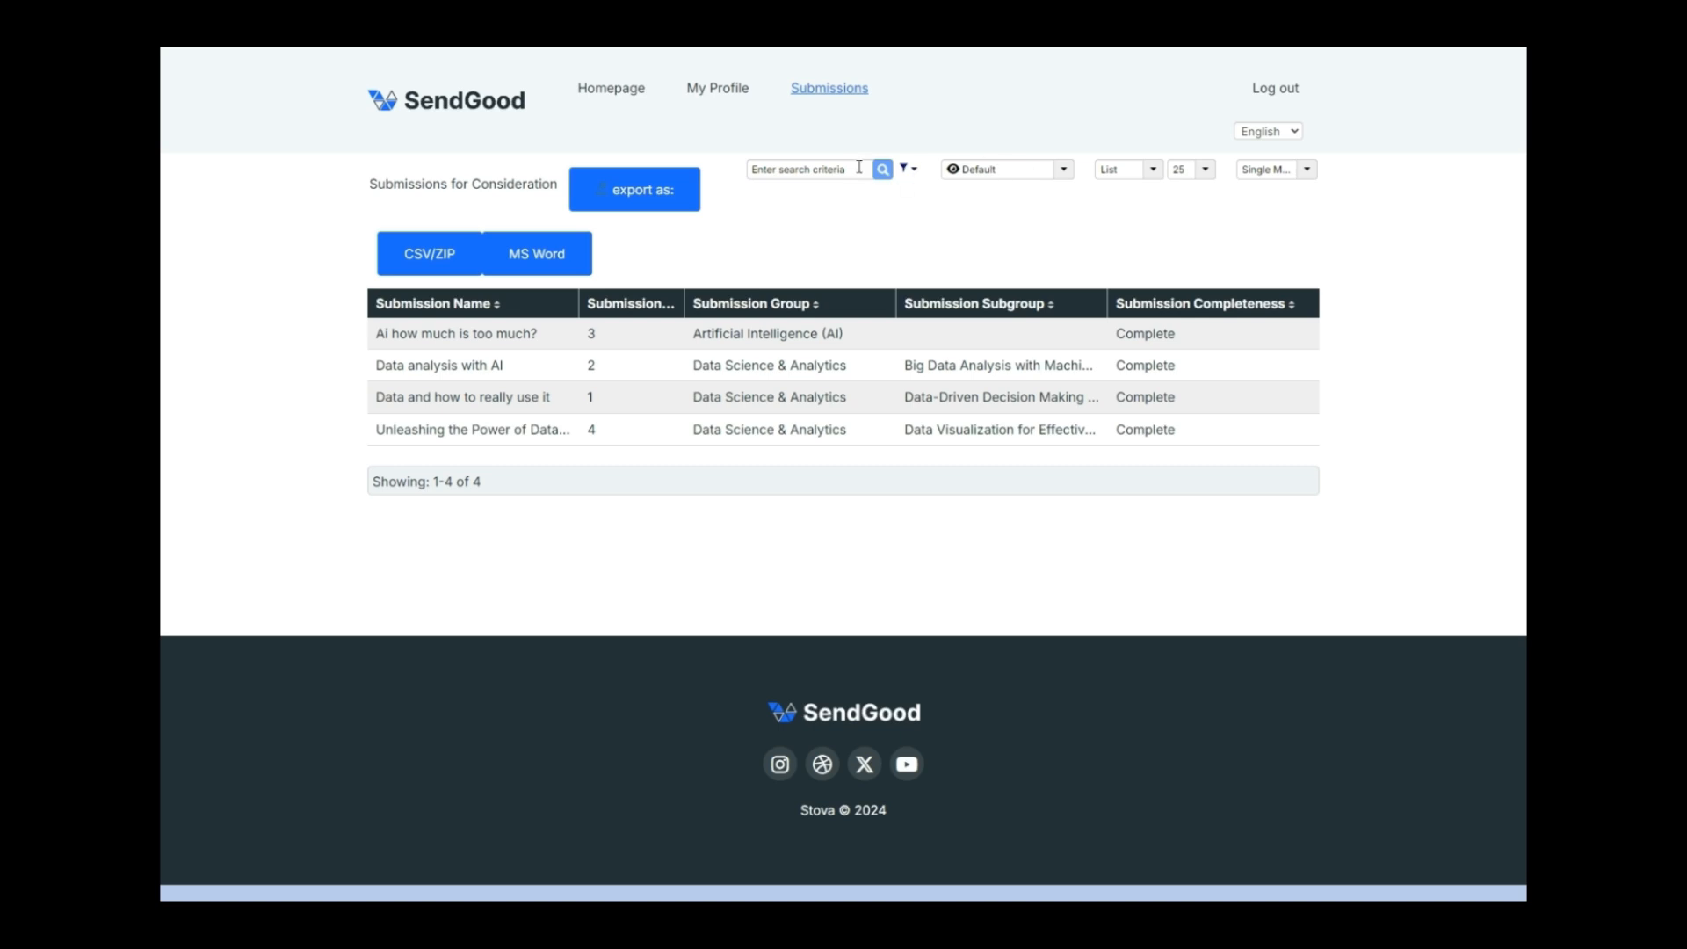
{"action": "left_click", "coordinate": [905, 177]}
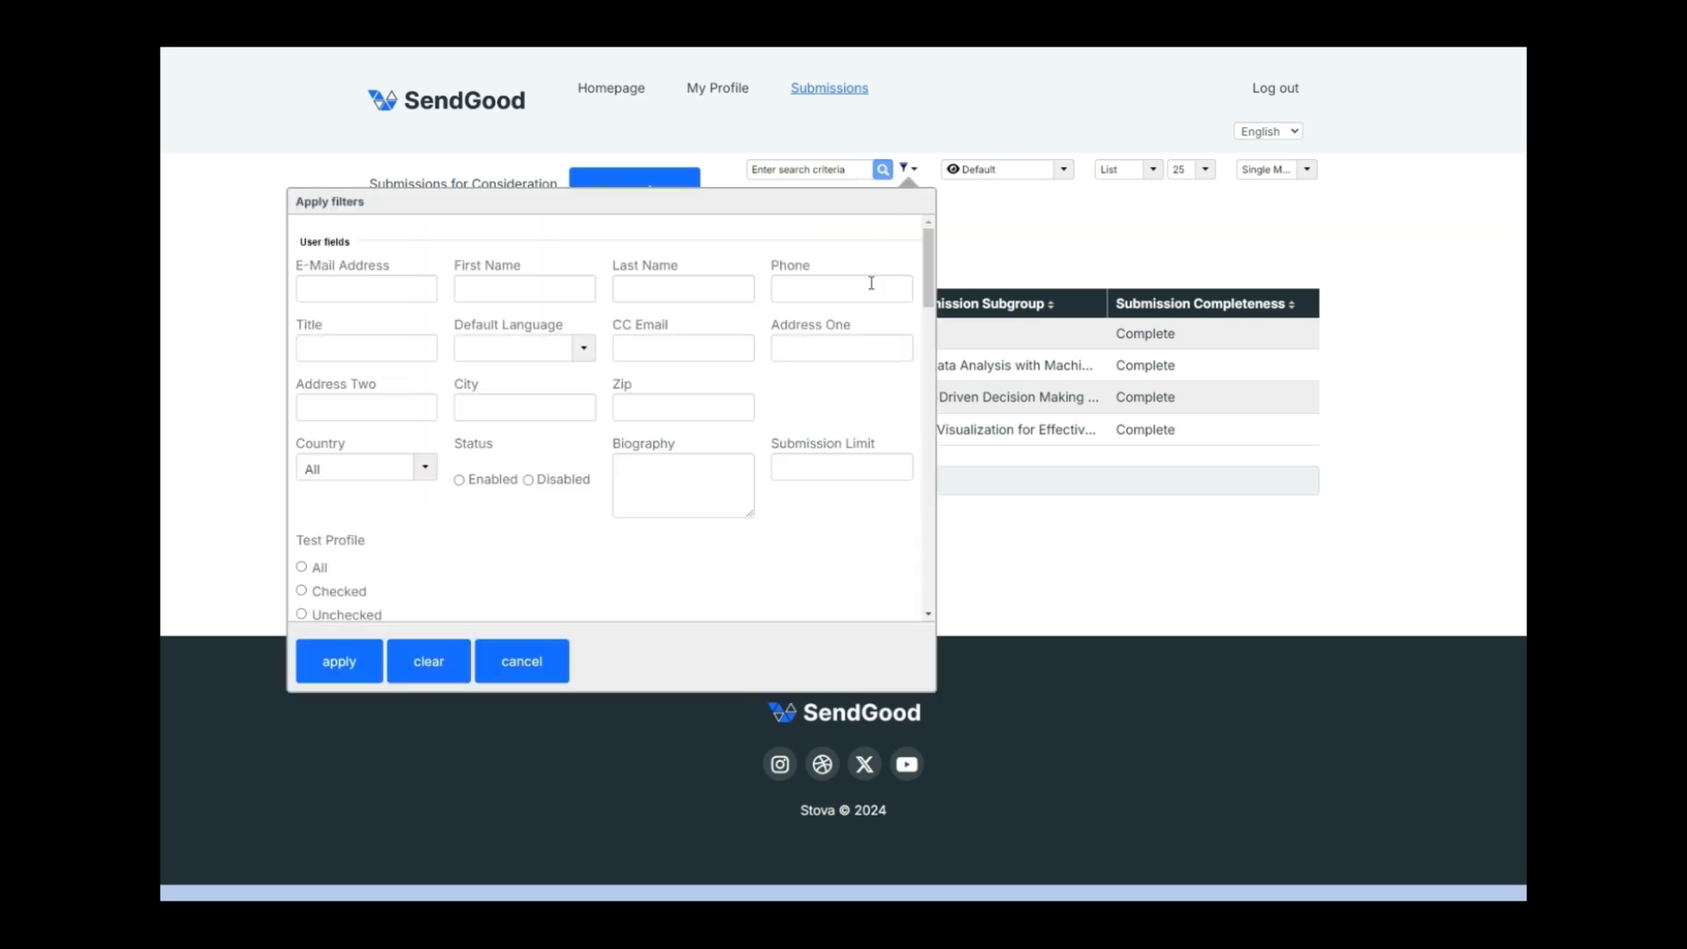
{"action": "scroll", "coordinate": [871, 282], "scroll_direction": "down", "scroll_amount": 5}
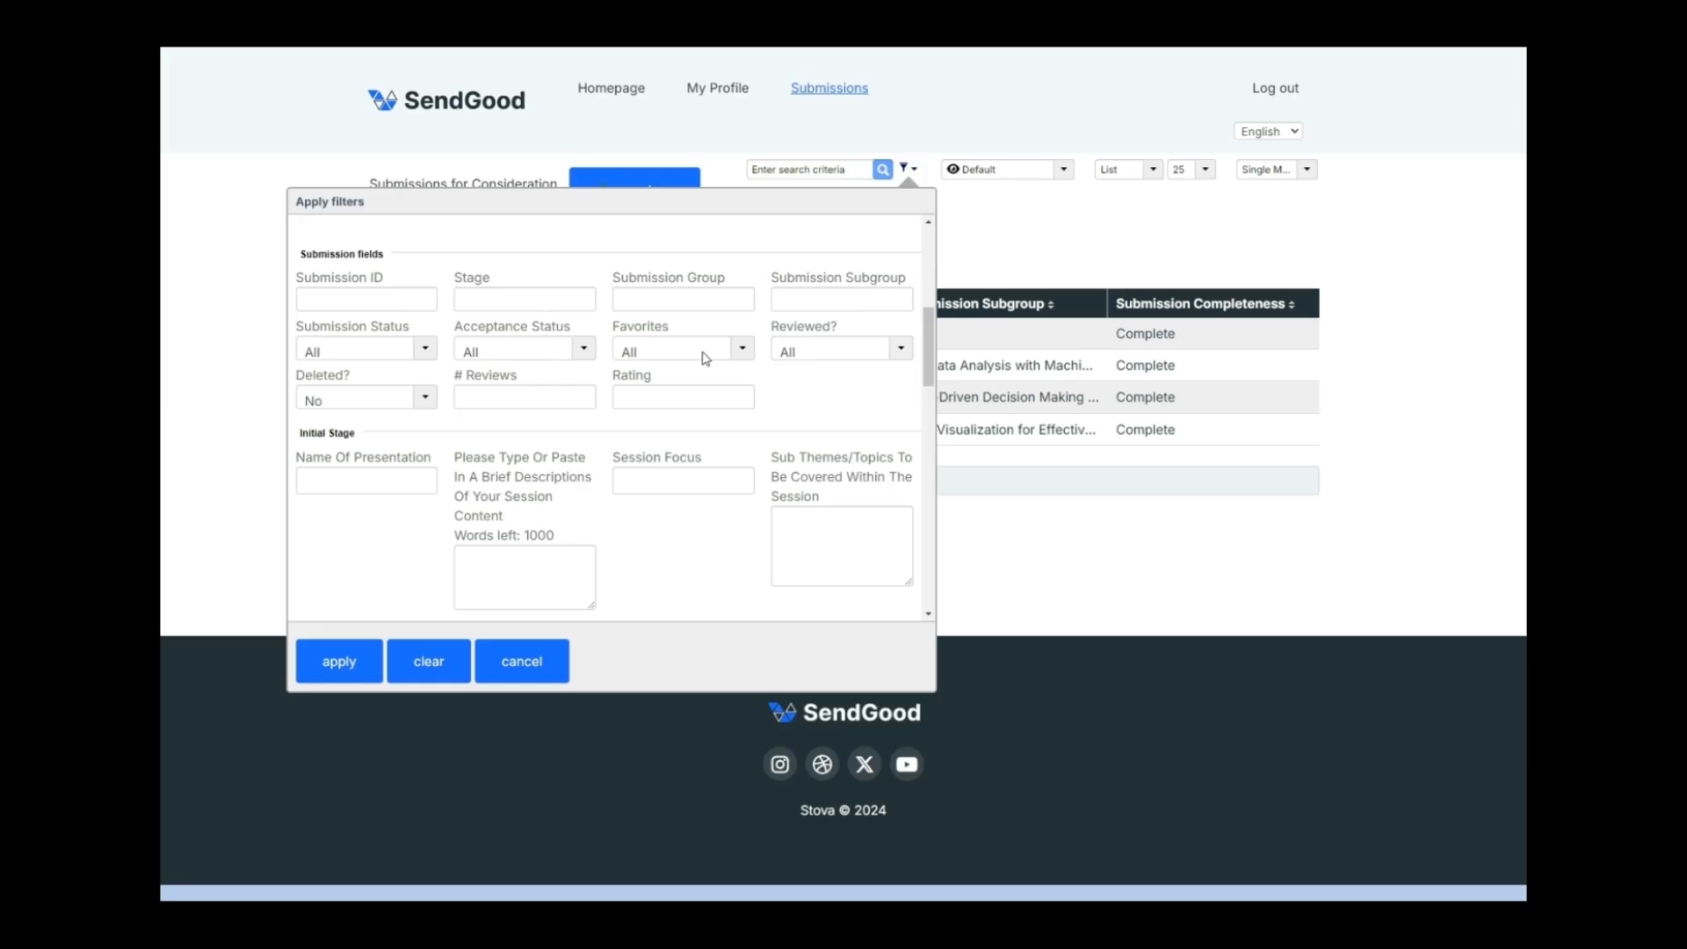
{"action": "scroll", "coordinate": [702, 358], "scroll_direction": "down", "scroll_amount": 8}
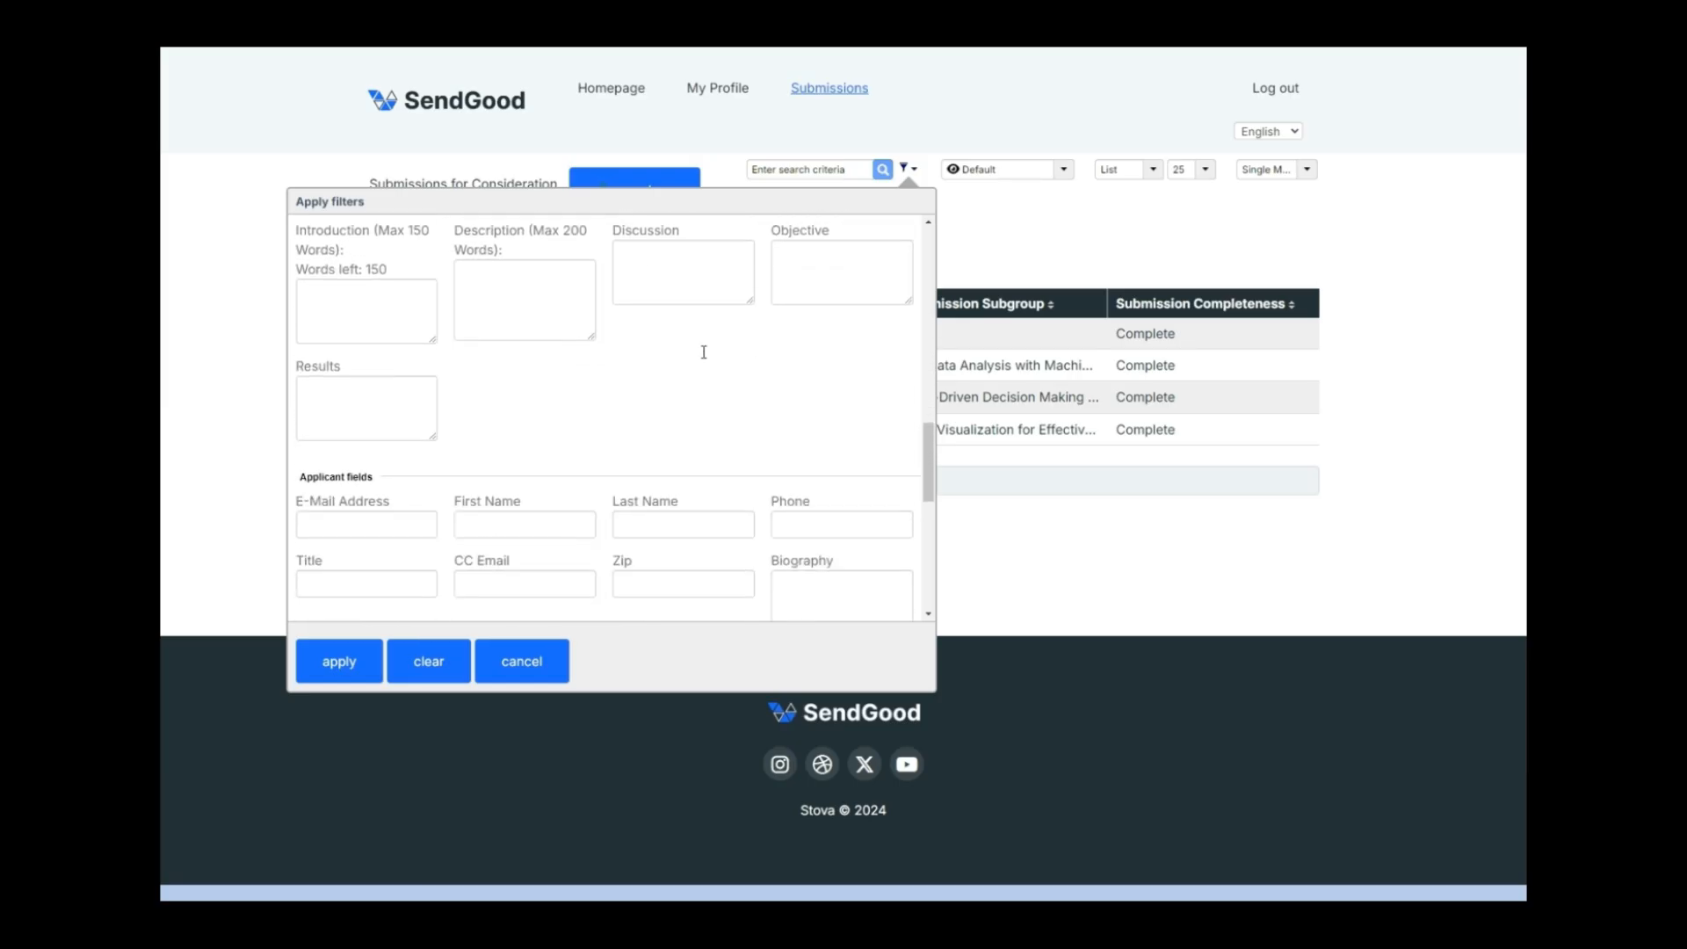
{"action": "scroll", "coordinate": [703, 351], "scroll_direction": "down", "scroll_amount": 3}
{"action": "scroll", "coordinate": [704, 357], "scroll_direction": "down", "scroll_amount": 3}
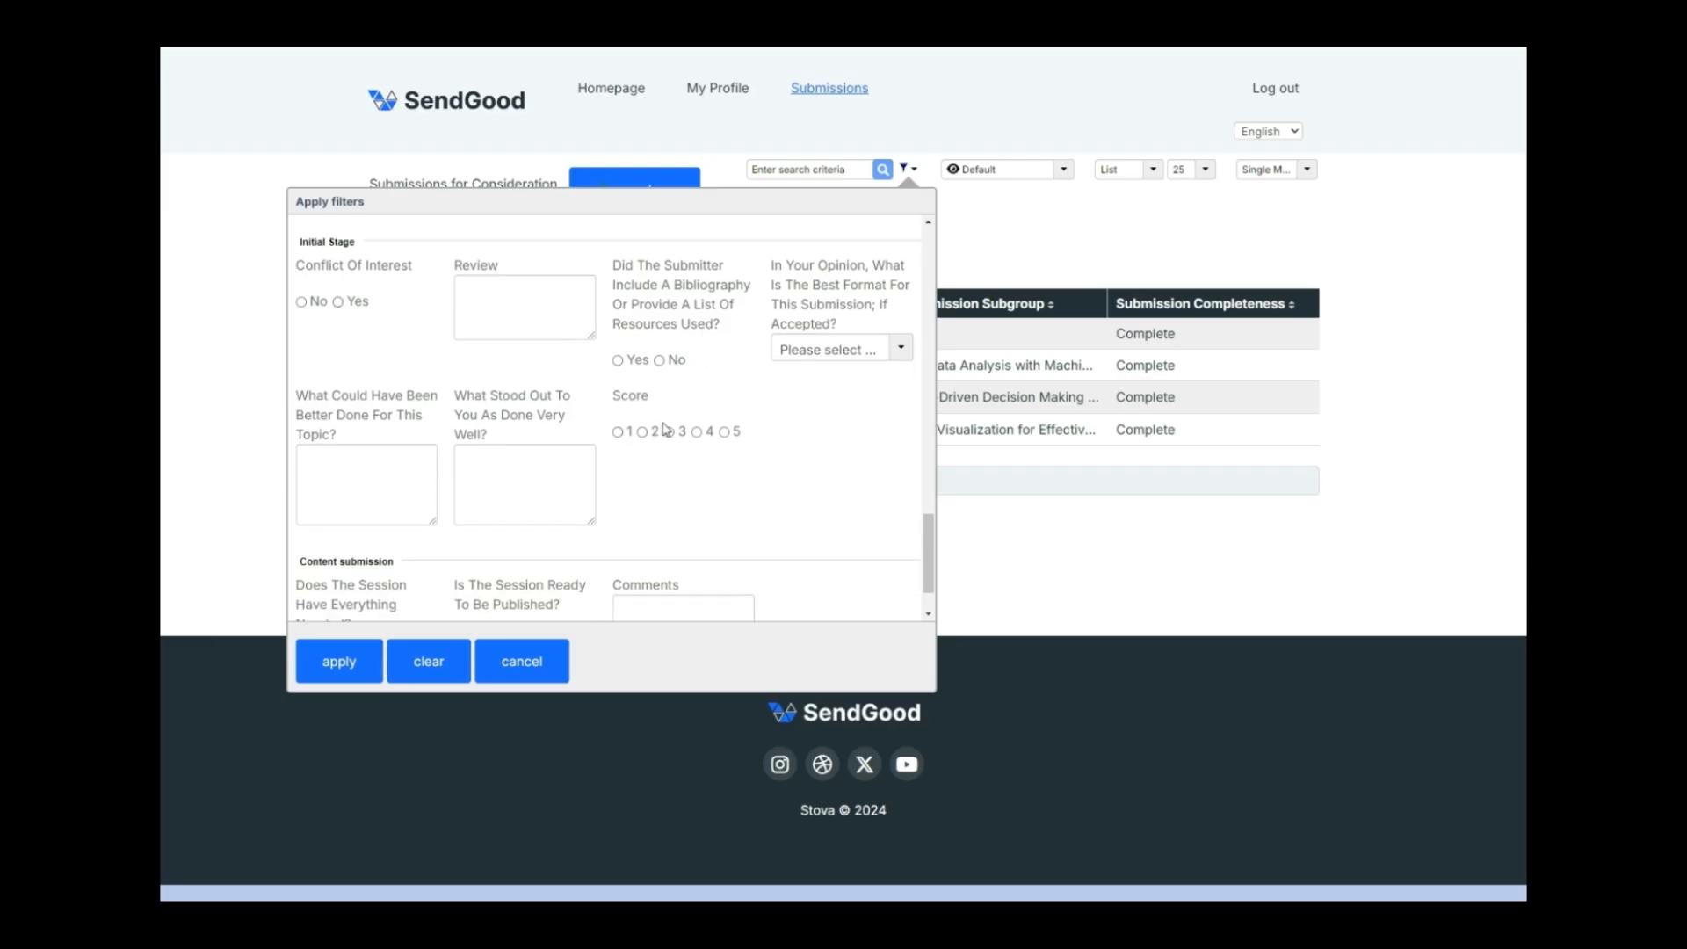
{"action": "scroll", "coordinate": [666, 430], "scroll_direction": "down", "scroll_amount": 1}
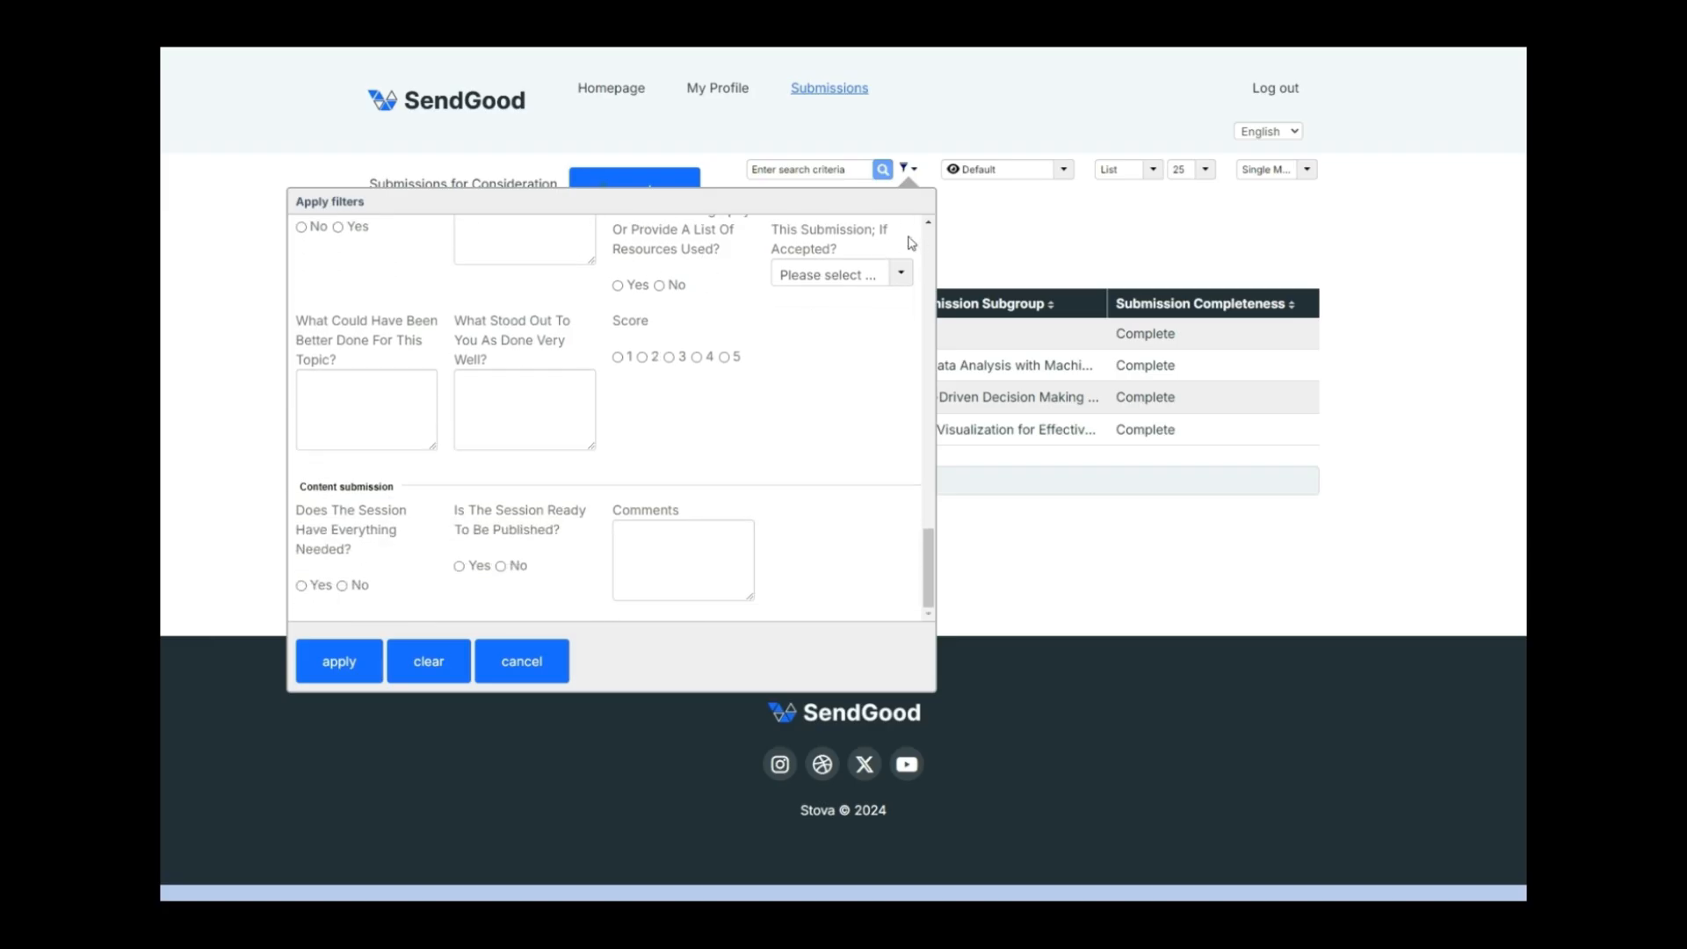
{"action": "left_click", "coordinate": [904, 169]}
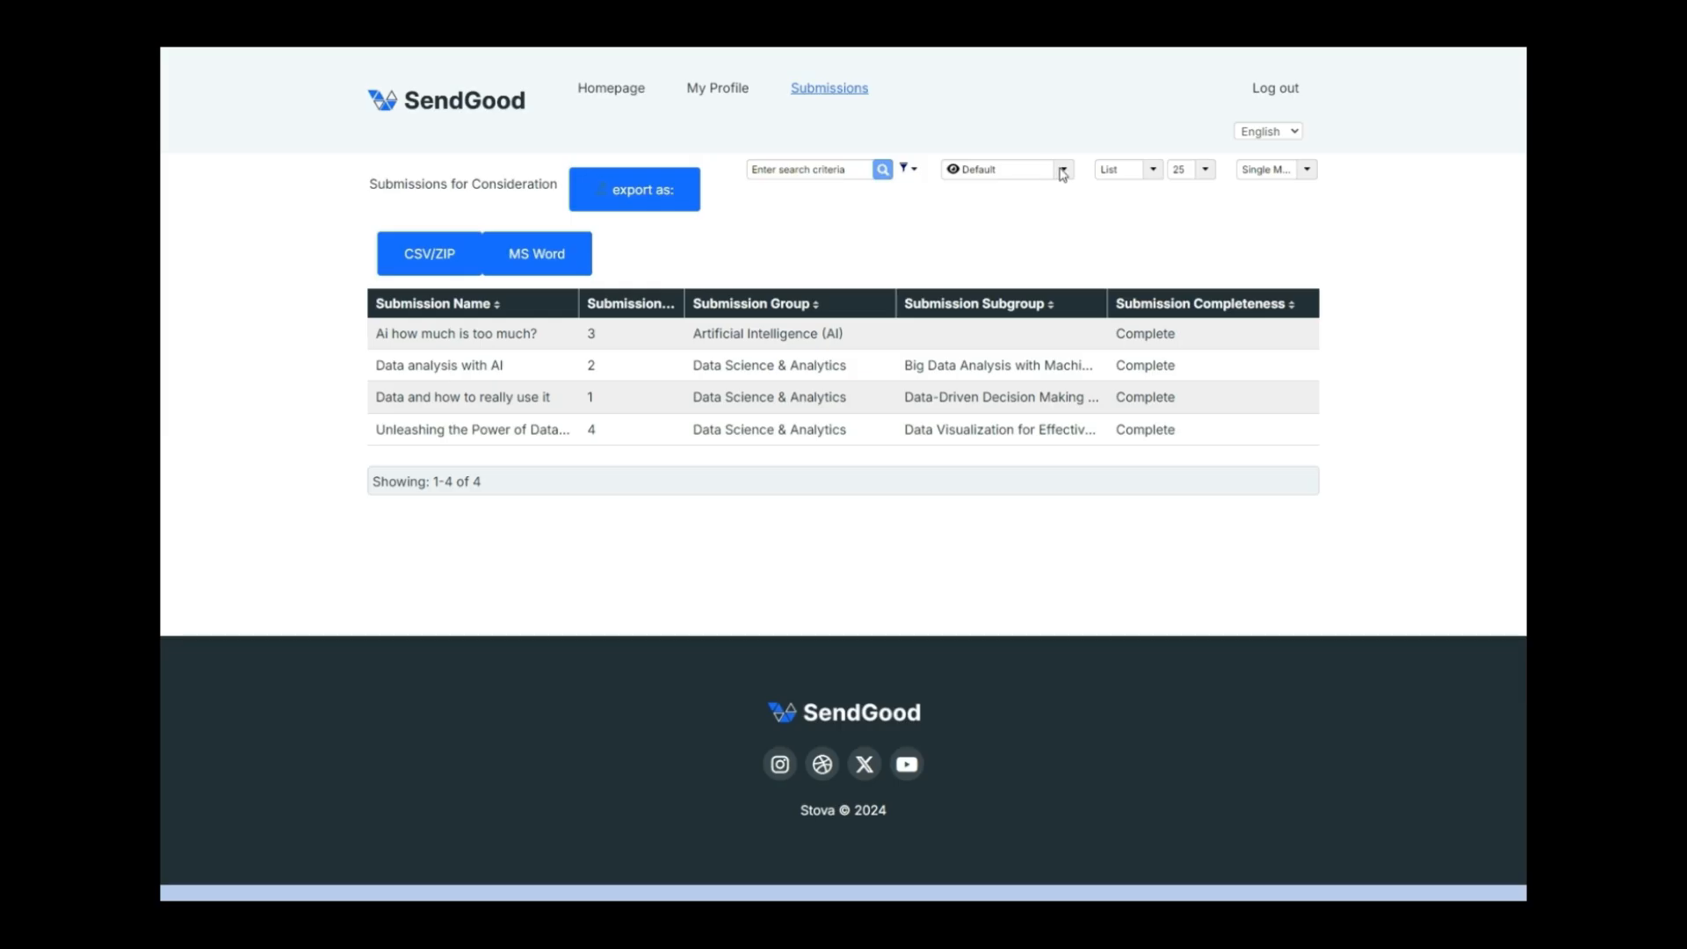
{"action": "left_click", "coordinate": [1062, 170]}
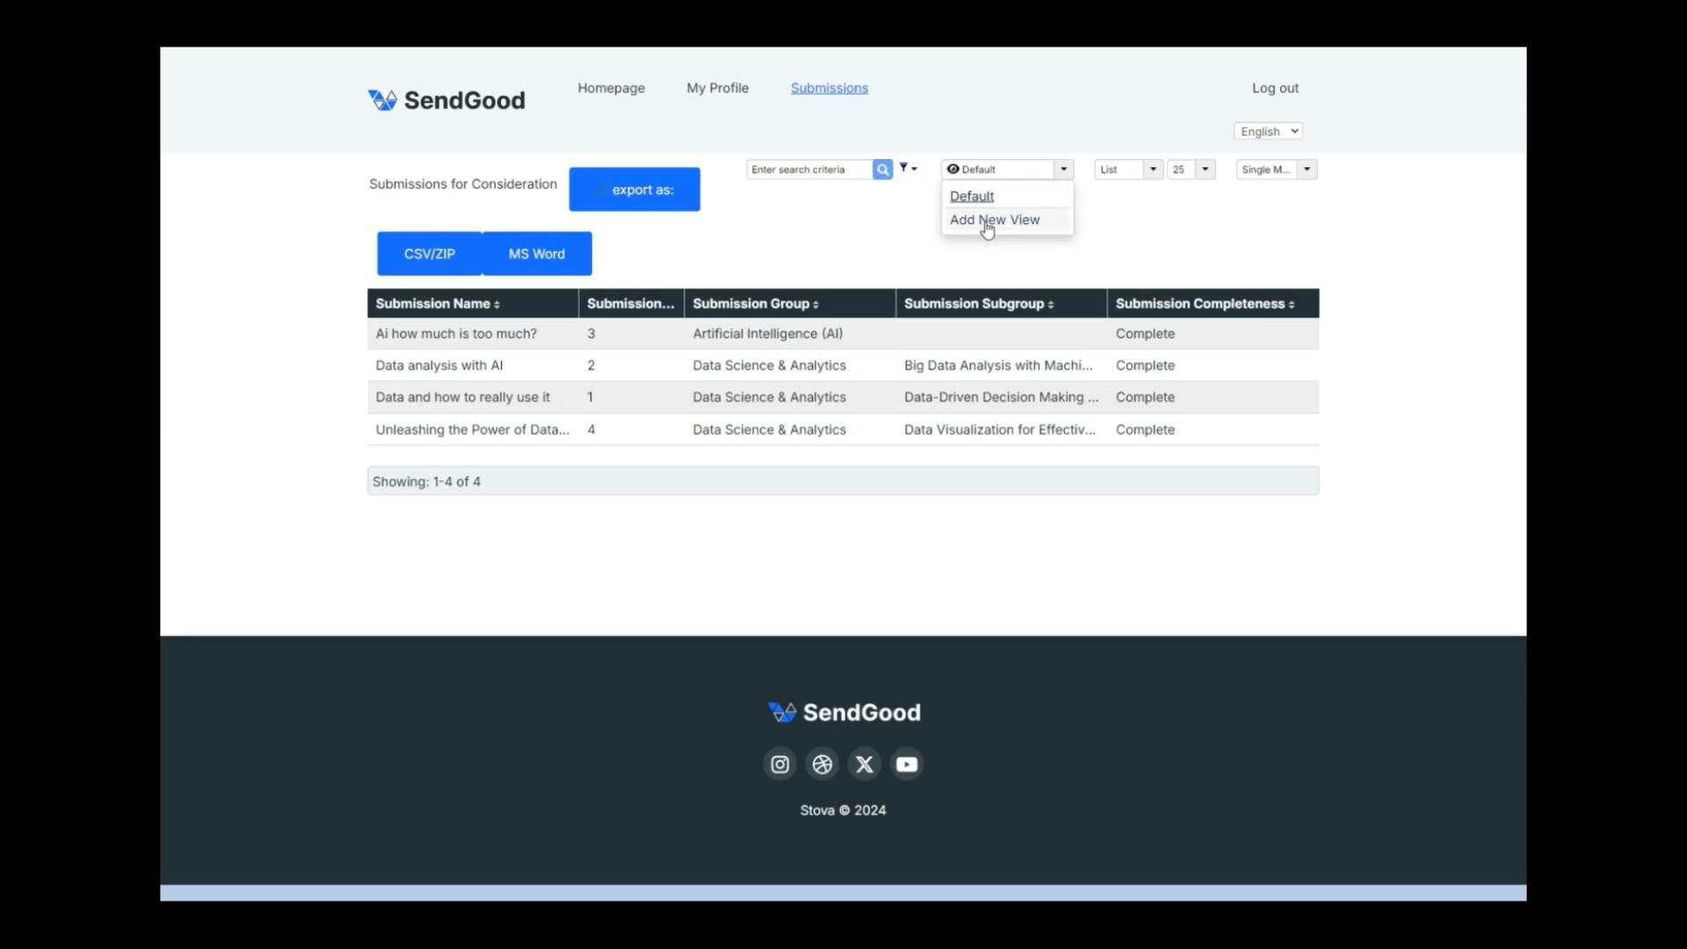
{"action": "left_click", "coordinate": [1151, 169]}
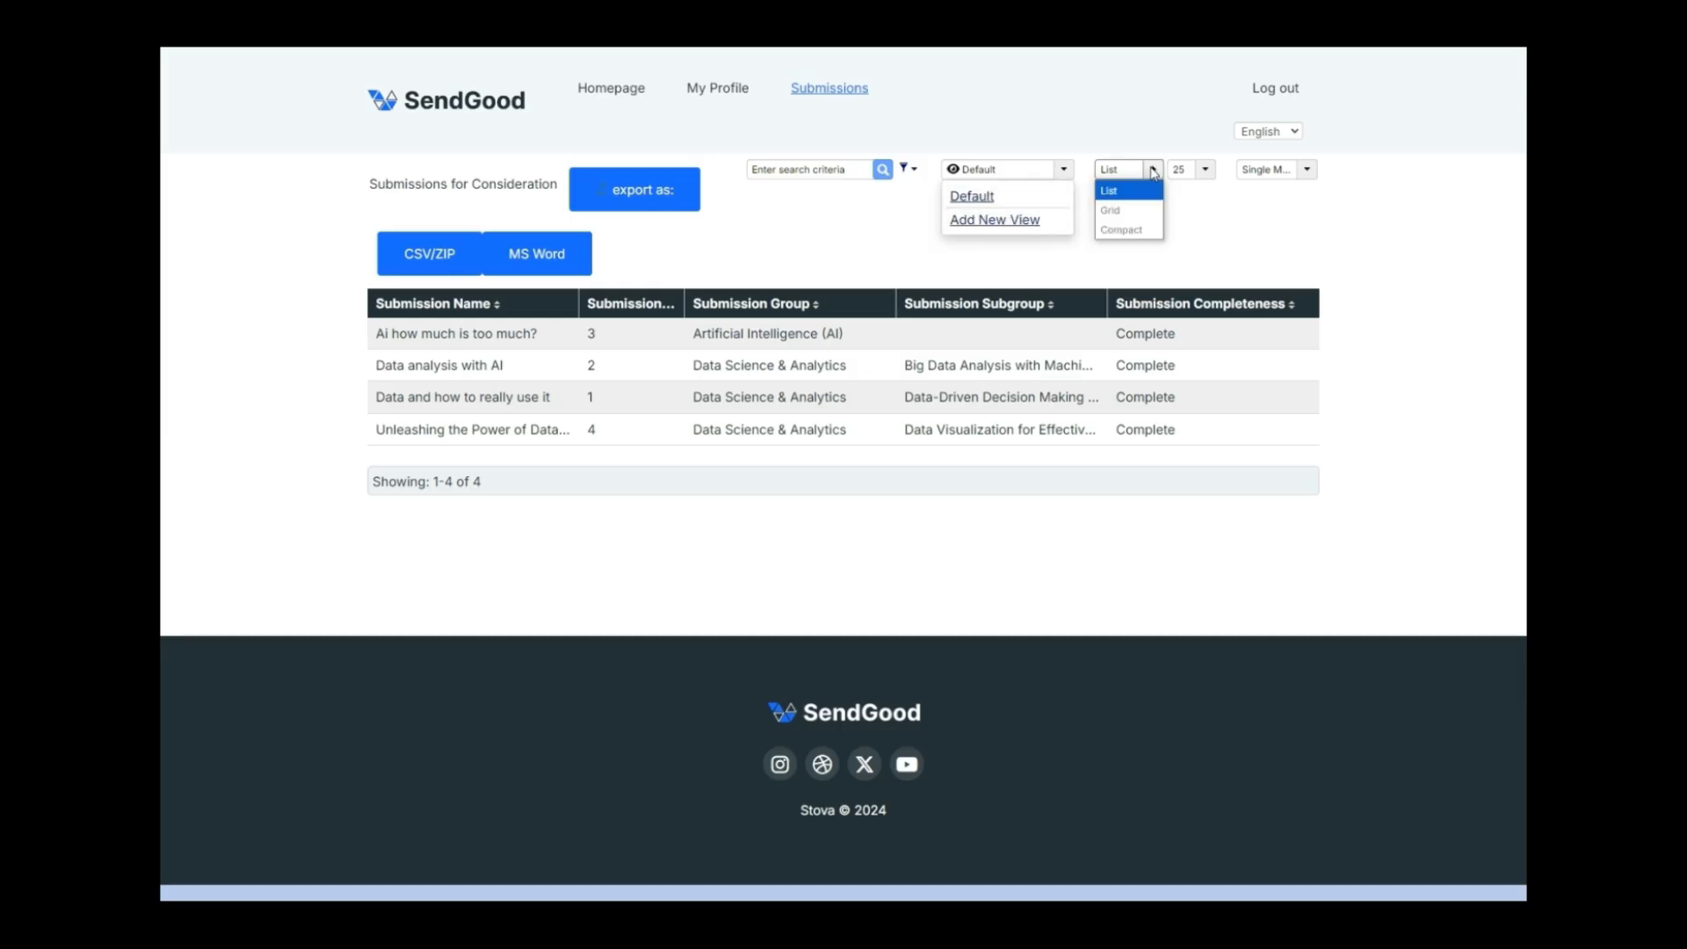
{"action": "left_click", "coordinate": [1126, 210]}
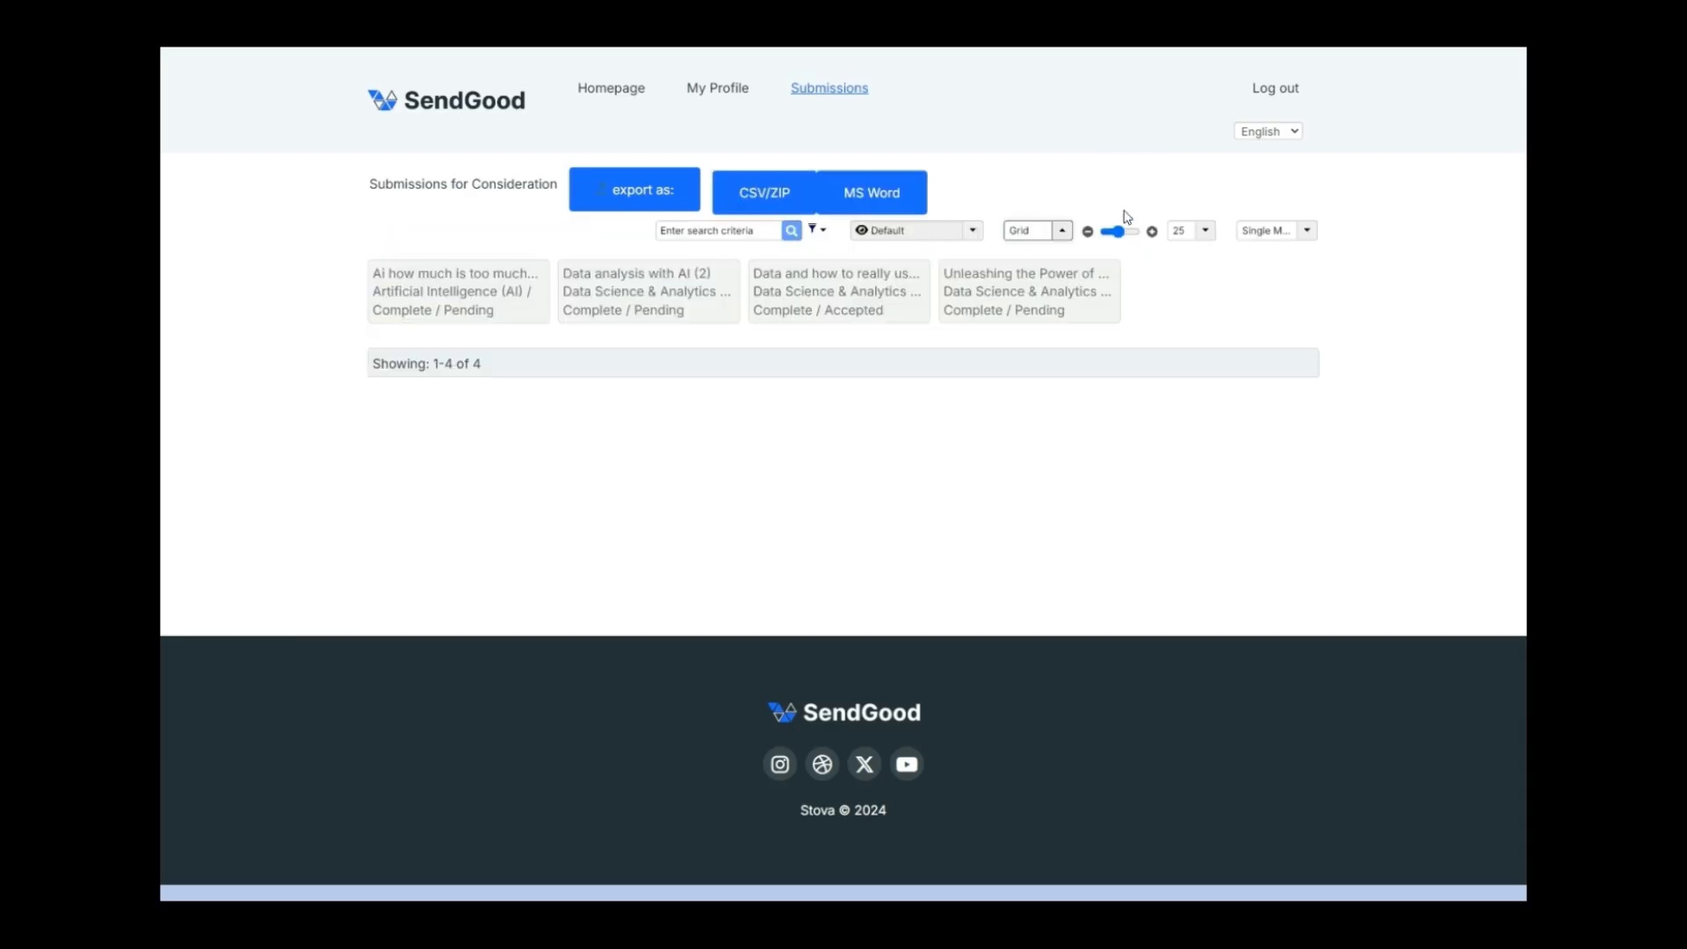
{"action": "left_click", "coordinate": [1063, 231]}
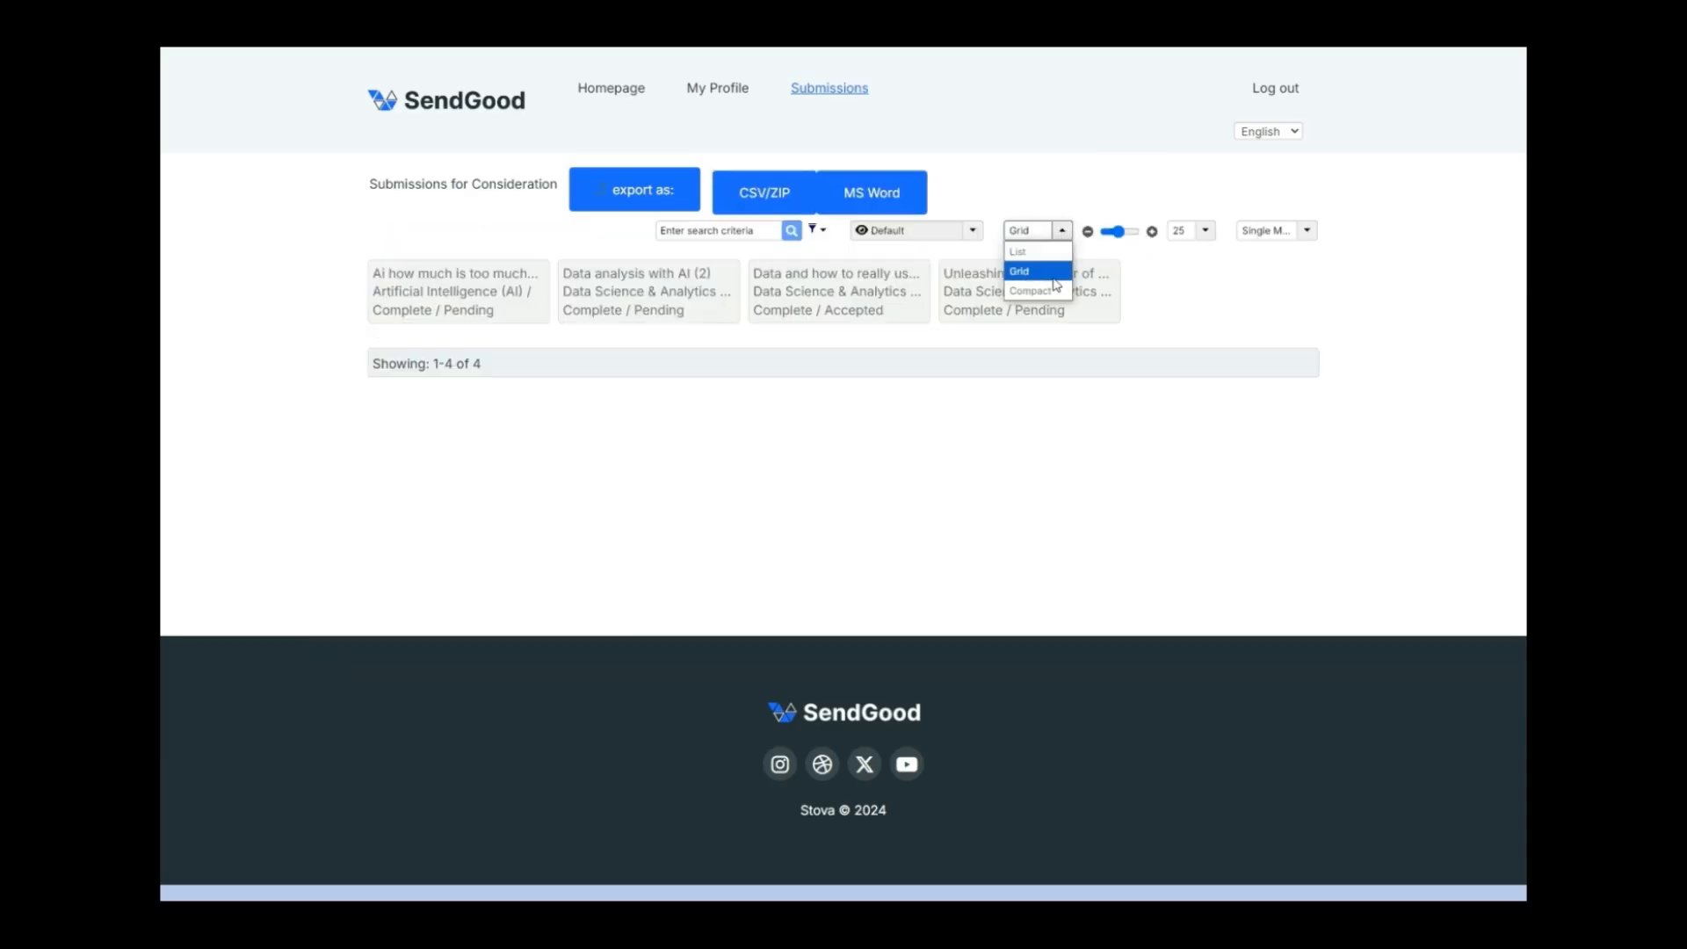
{"action": "left_click", "coordinate": [1032, 290]}
{"action": "left_click", "coordinate": [1063, 231]}
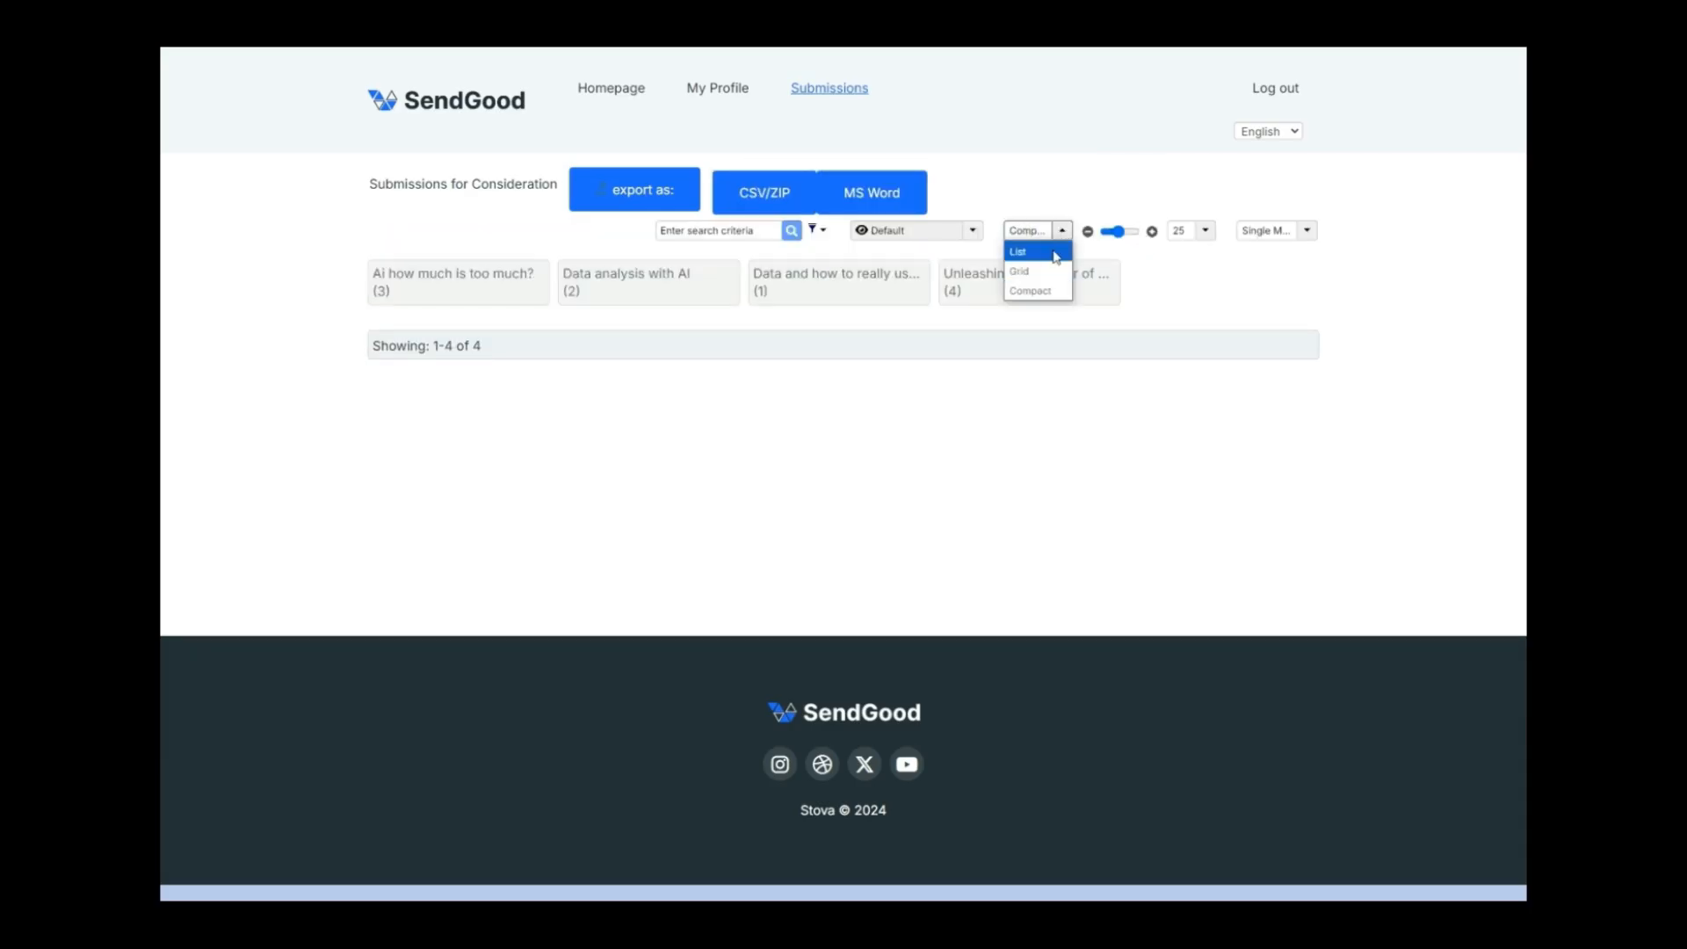
{"action": "left_click", "coordinate": [1051, 254]}
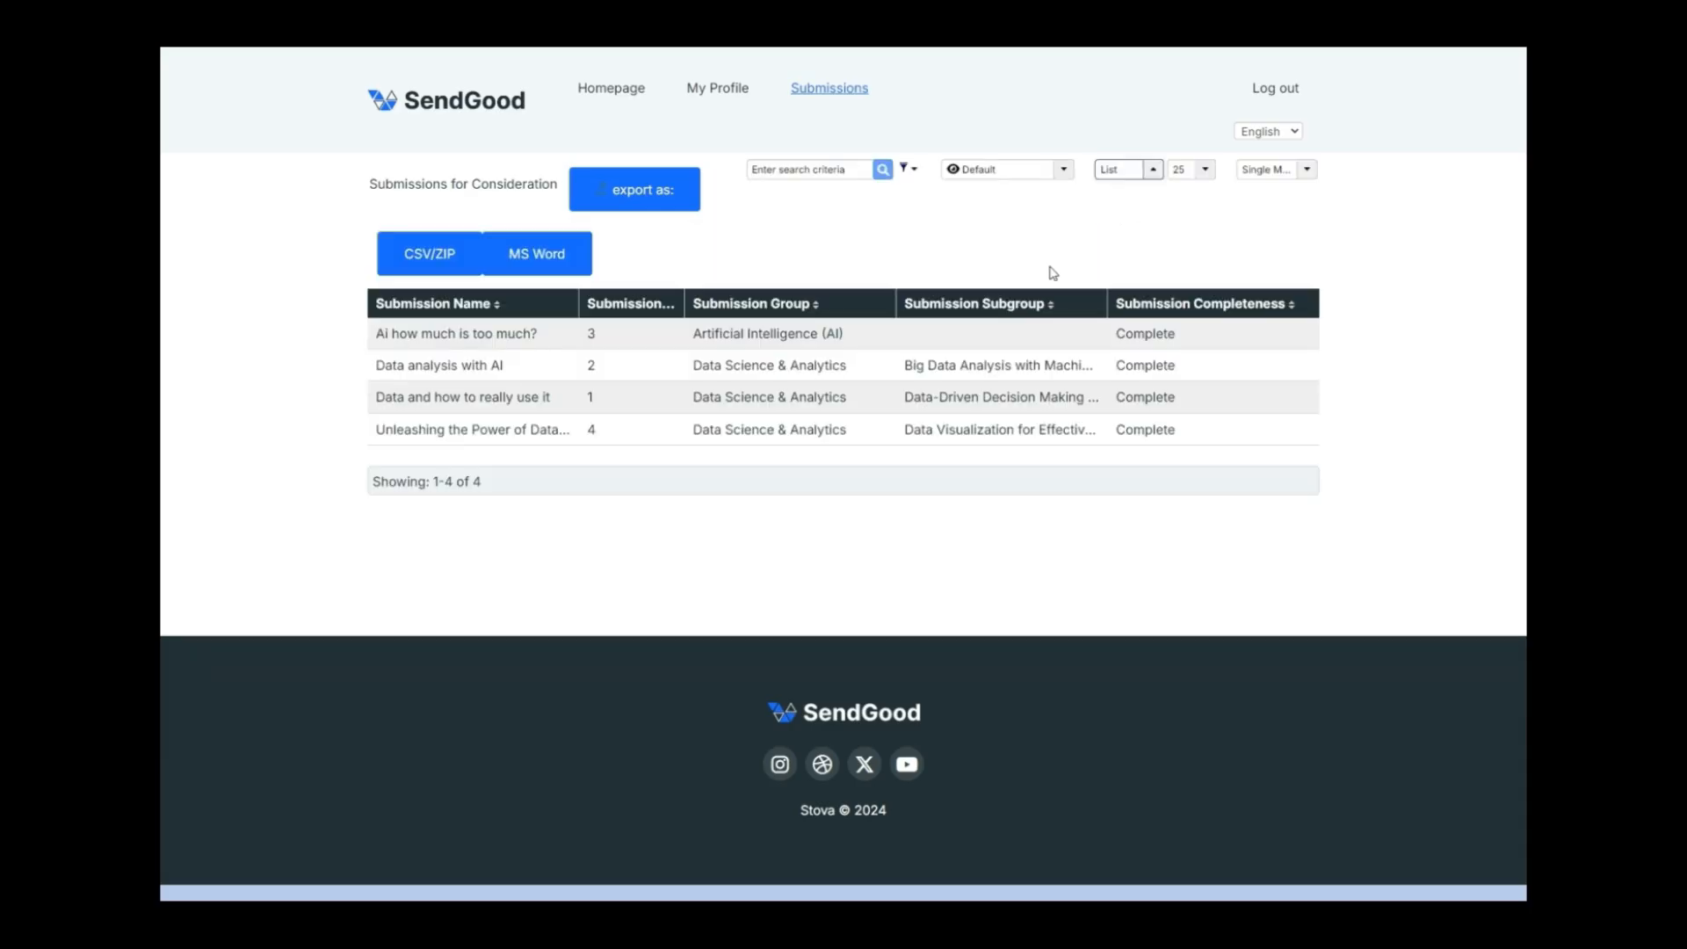
{"action": "left_click", "coordinate": [1293, 179]}
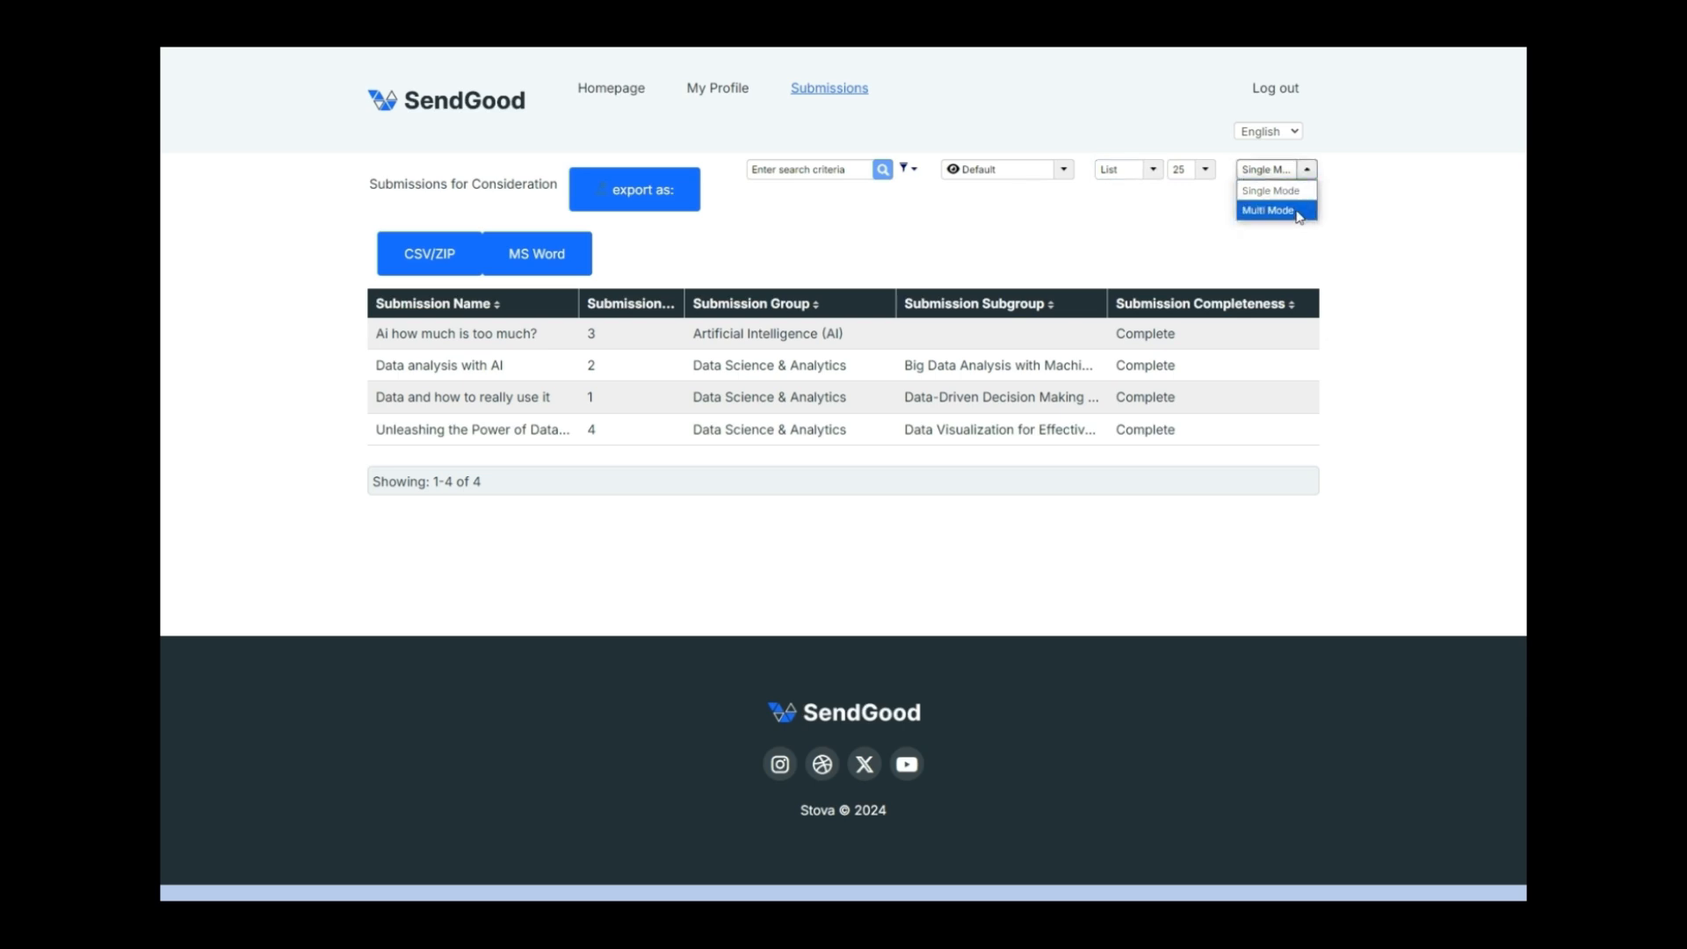
{"action": "left_click", "coordinate": [1357, 208]}
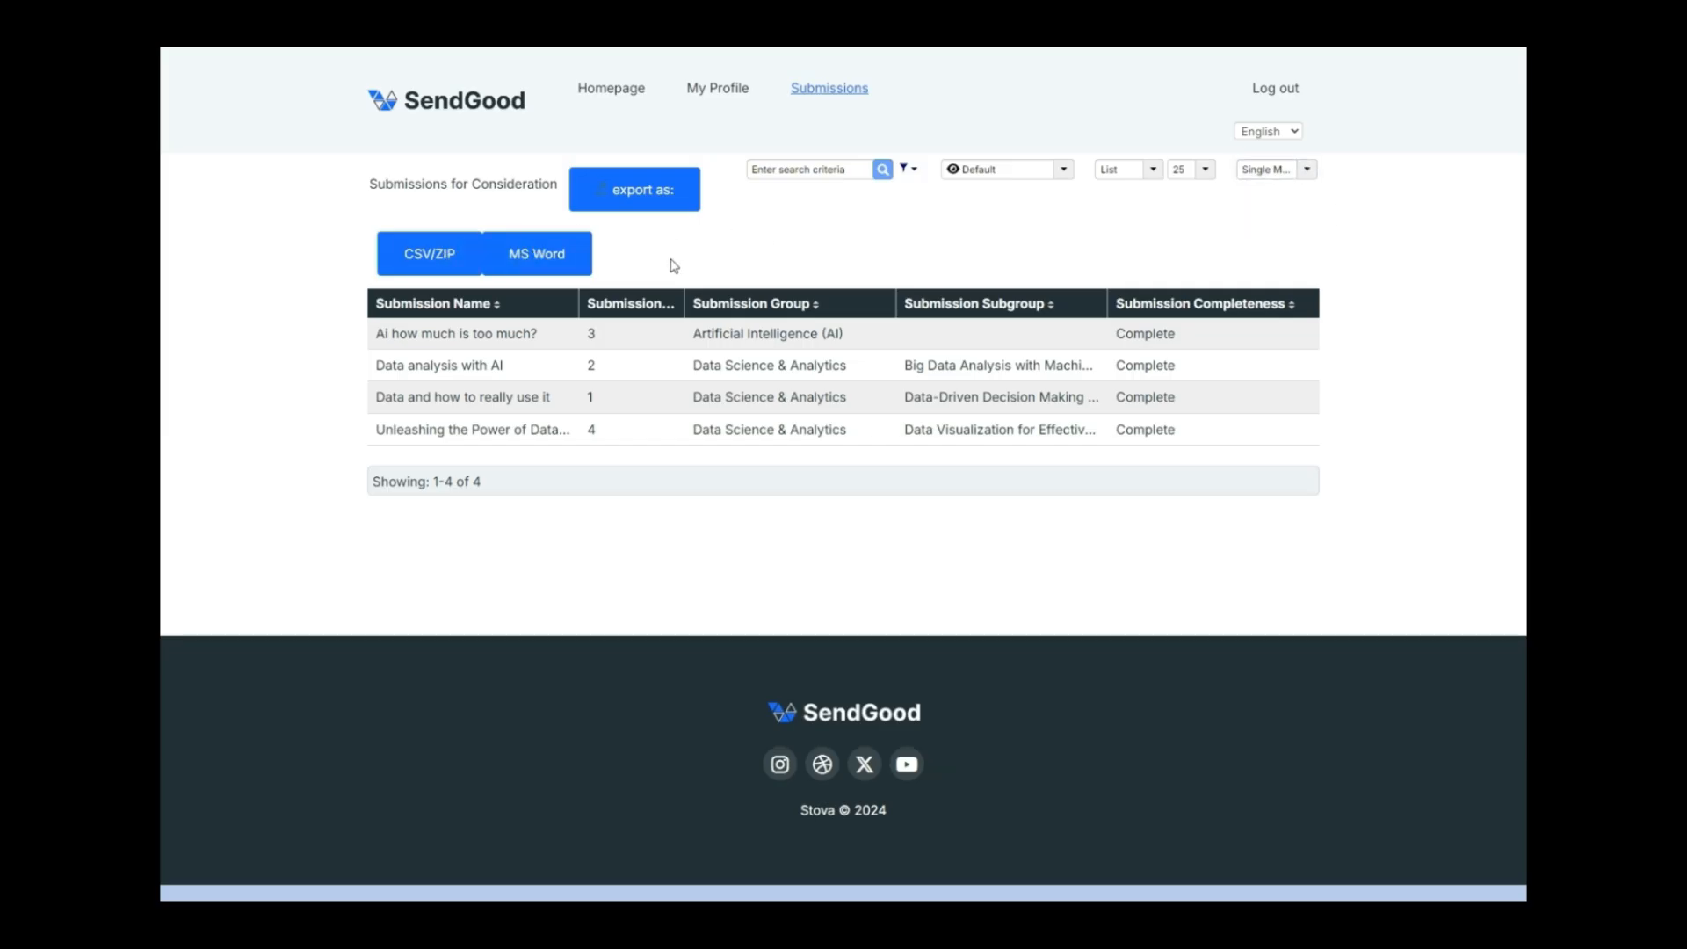
View applicant info and reviews of 'Data and how to really use it', then open 'Data analysis with AI'.
{"action": "left_click", "coordinate": [519, 396]}
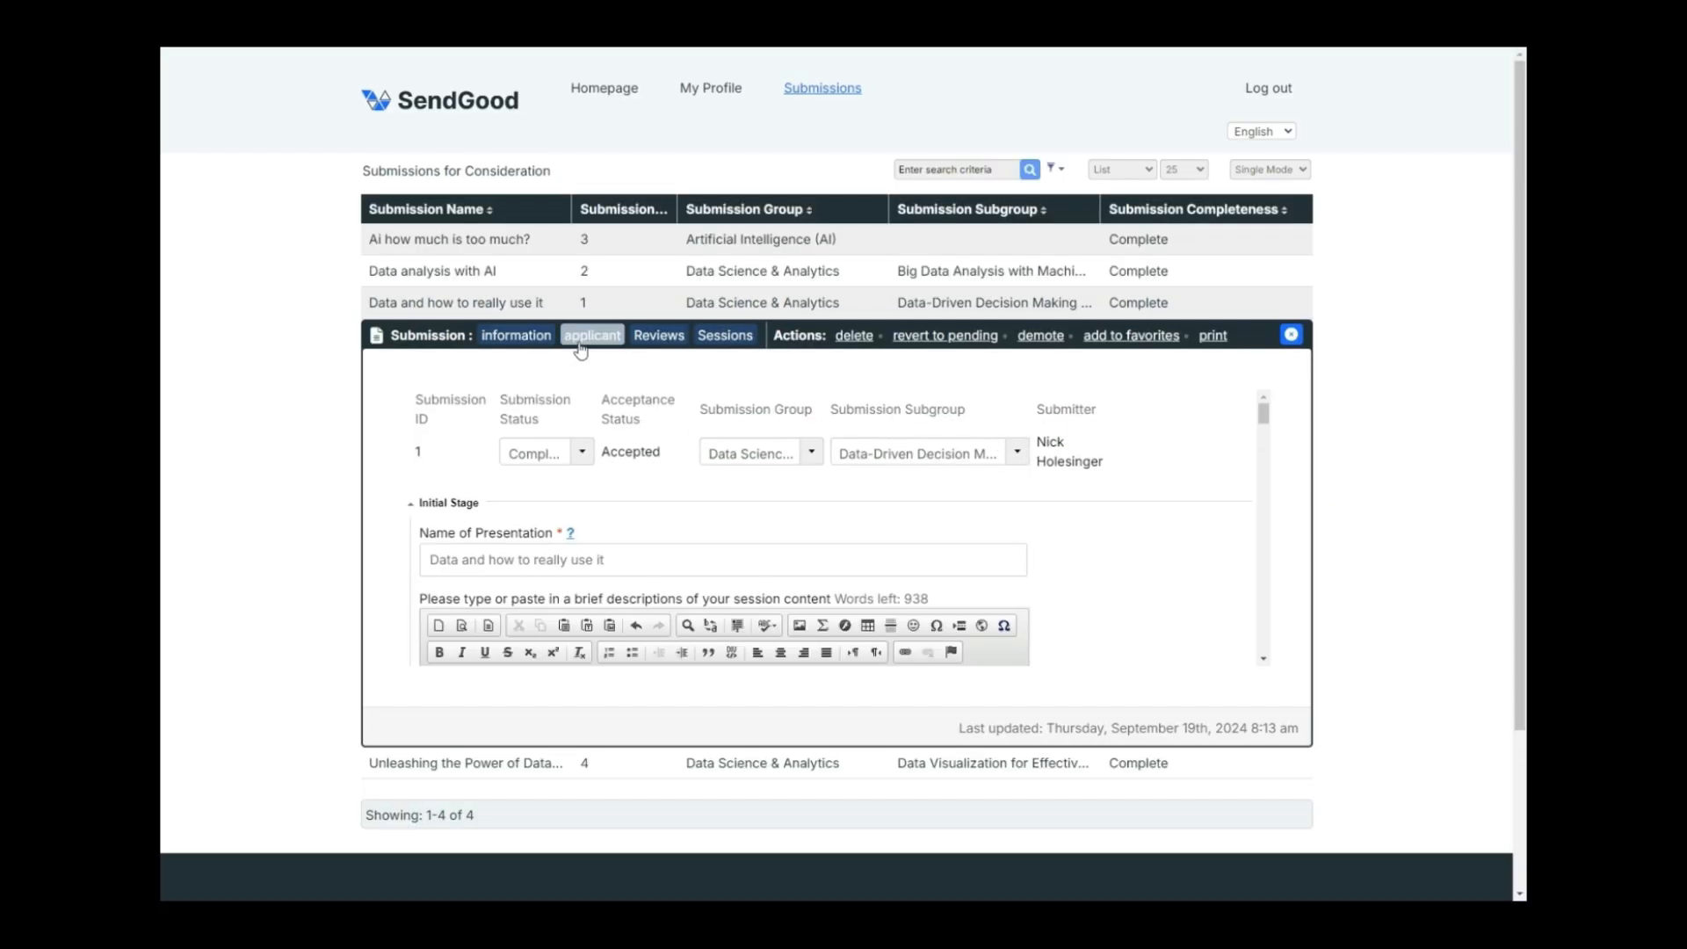
{"action": "scroll", "coordinate": [600, 489], "scroll_direction": "down", "scroll_amount": 5}
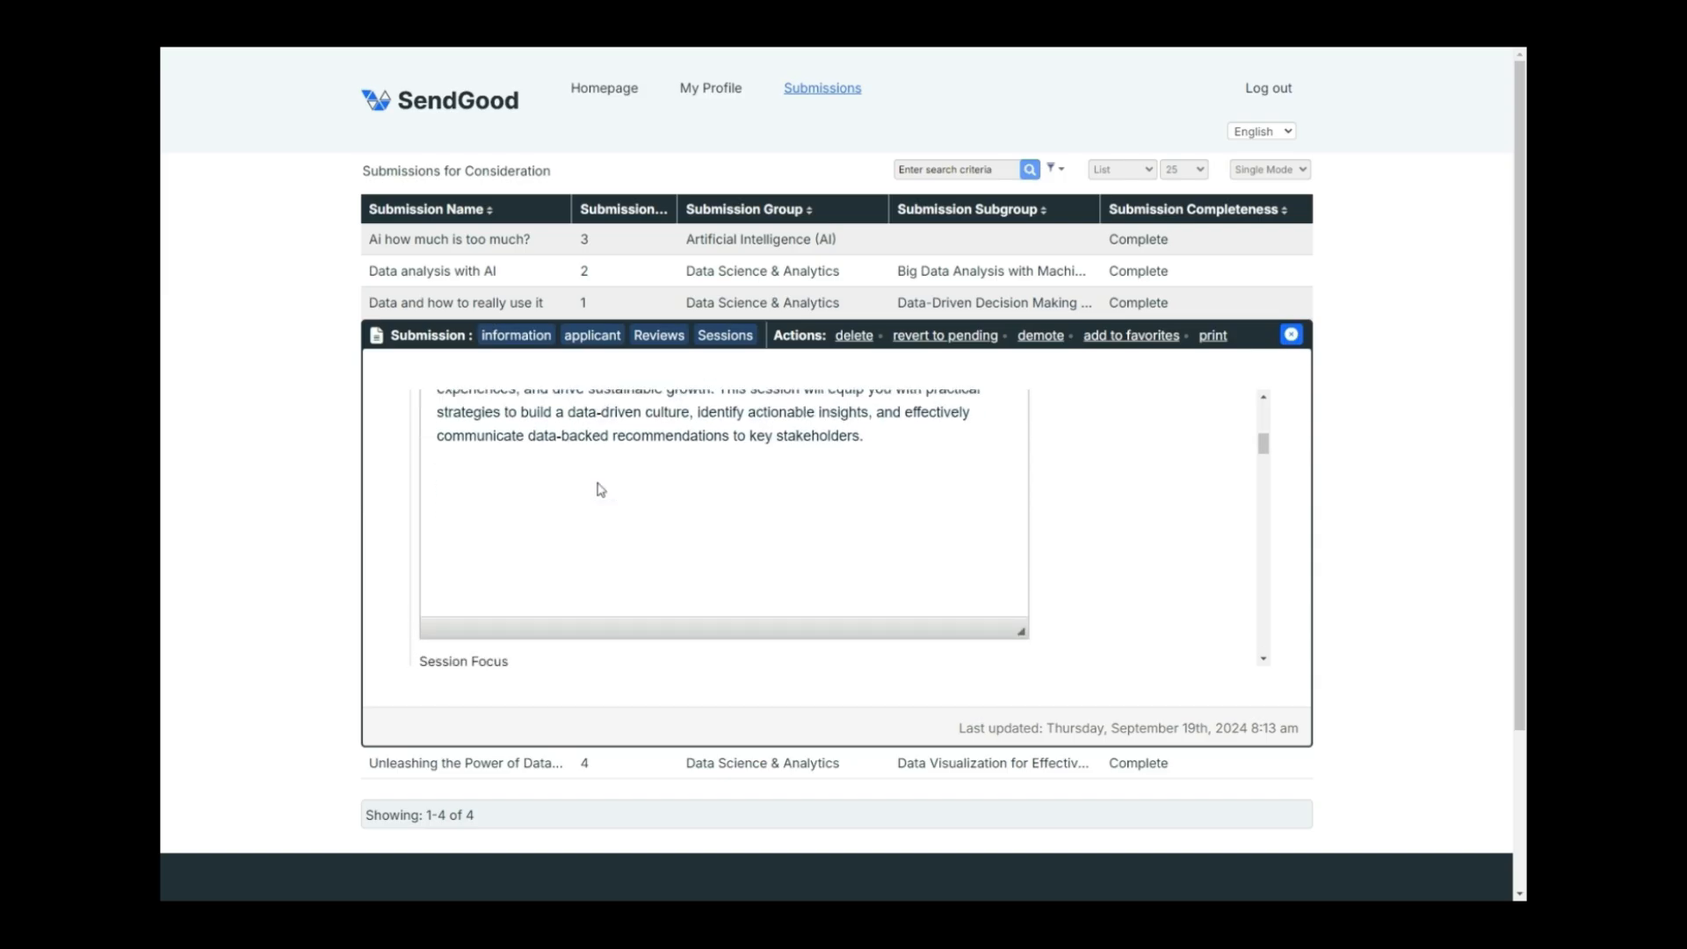
{"action": "scroll", "coordinate": [599, 484], "scroll_direction": "up", "scroll_amount": 3}
{"action": "left_click", "coordinate": [590, 336]}
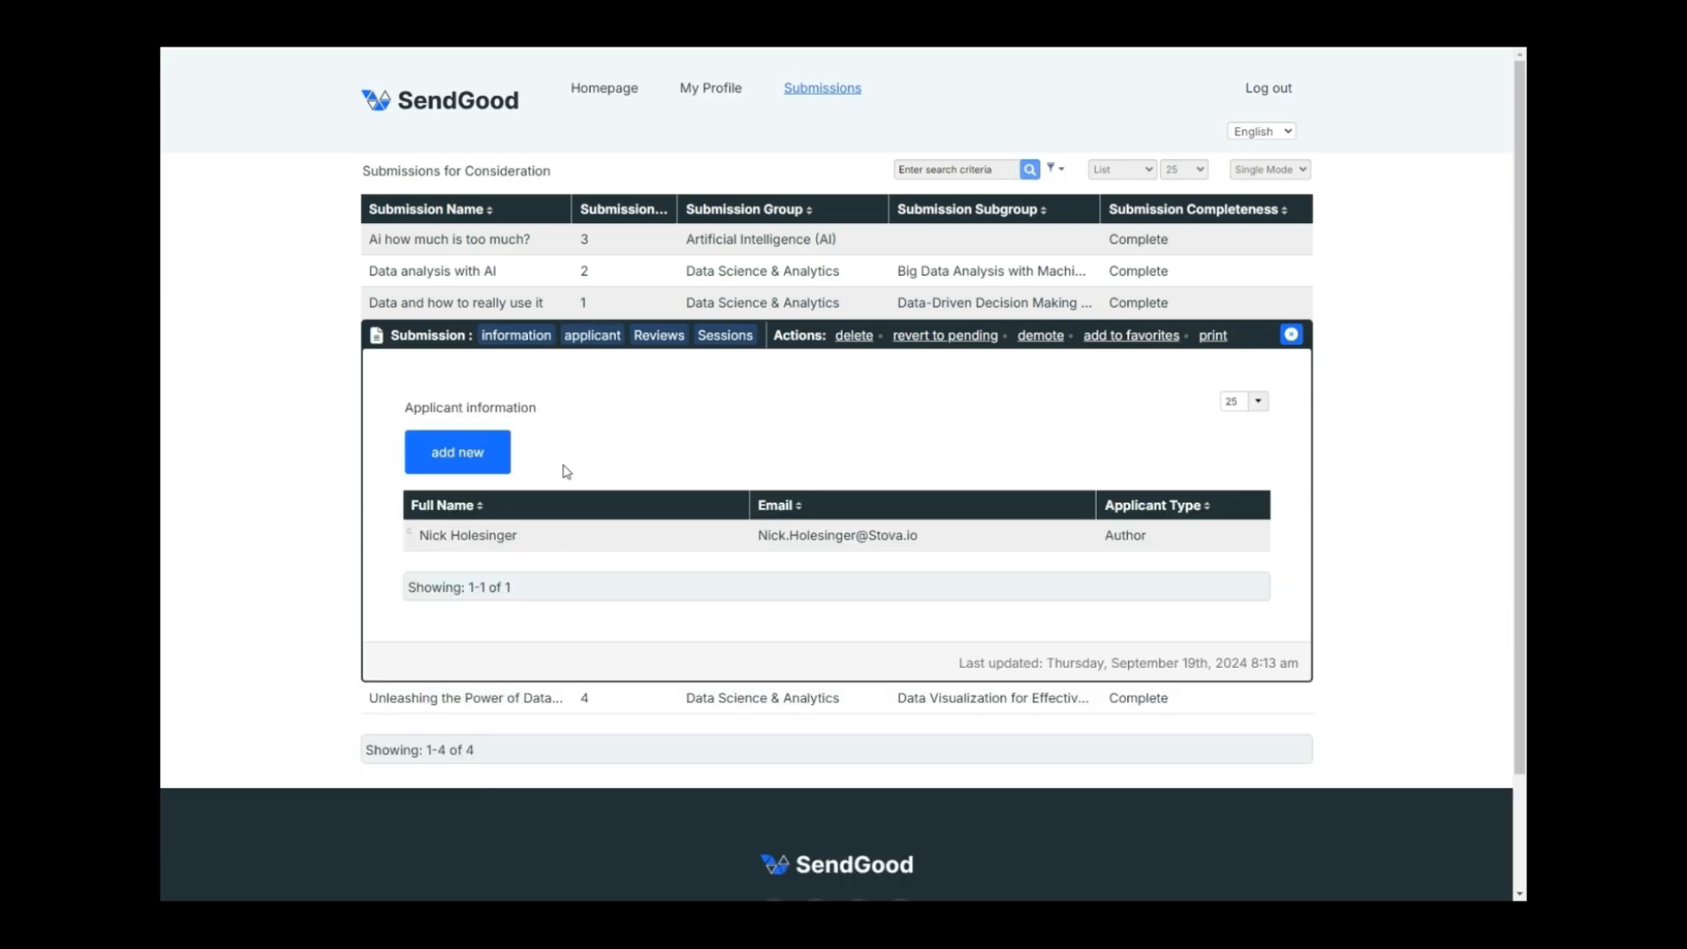
{"action": "left_click", "coordinate": [657, 336]}
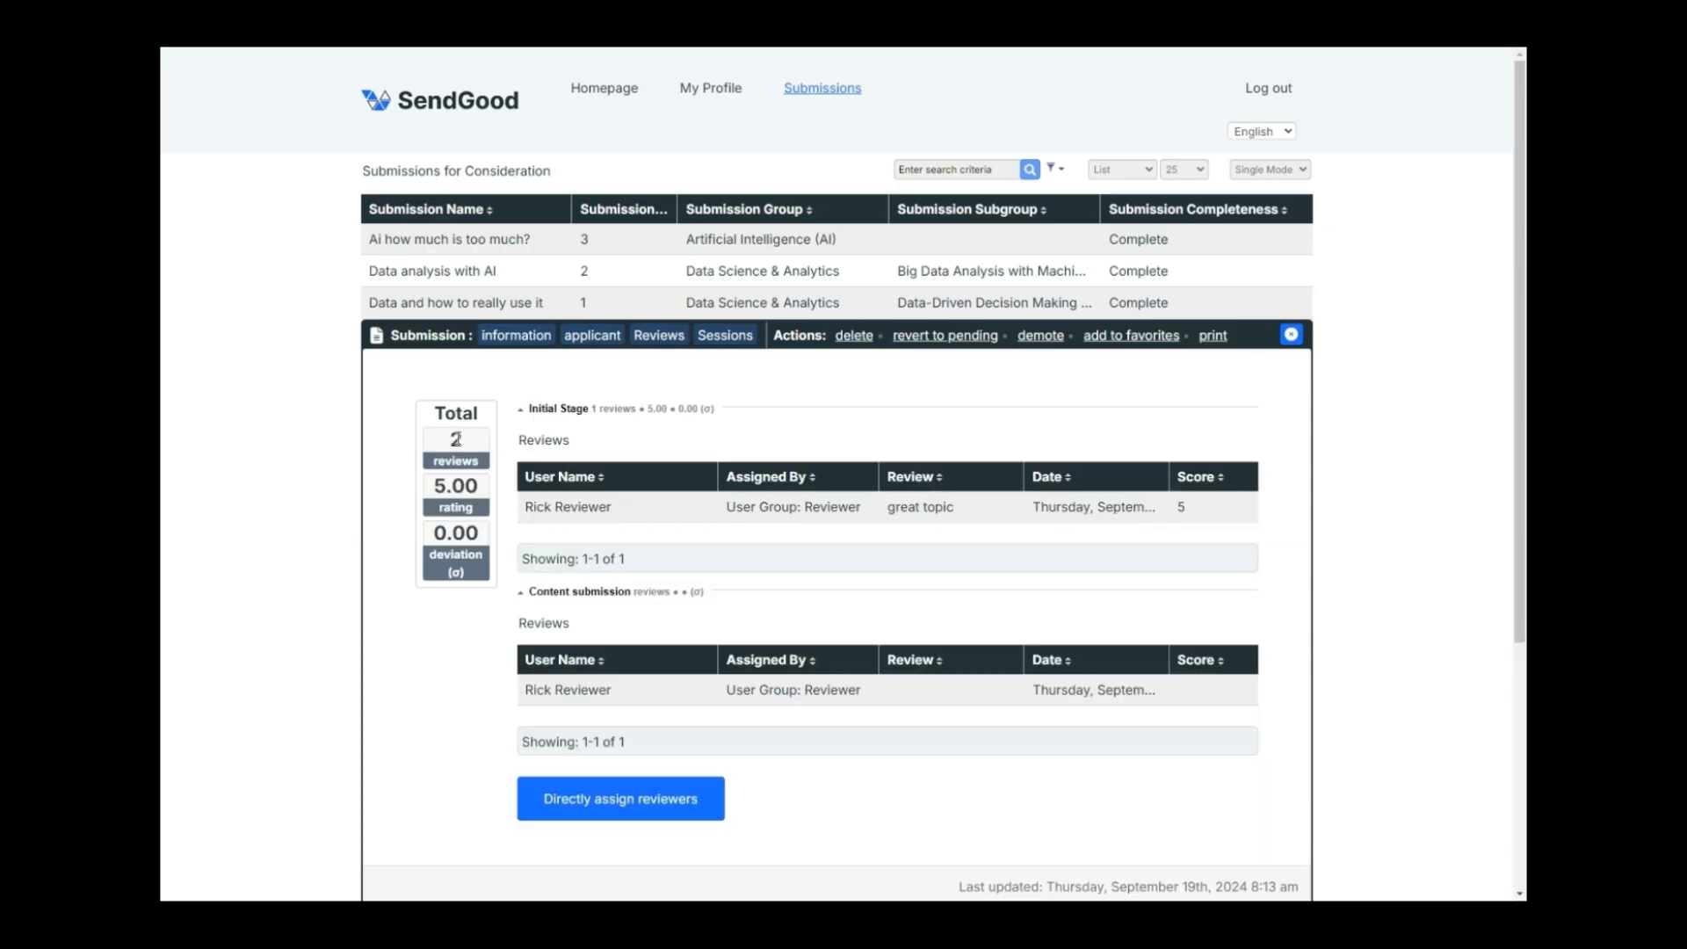
{"action": "scroll", "coordinate": [640, 512], "scroll_direction": "down", "scroll_amount": 1}
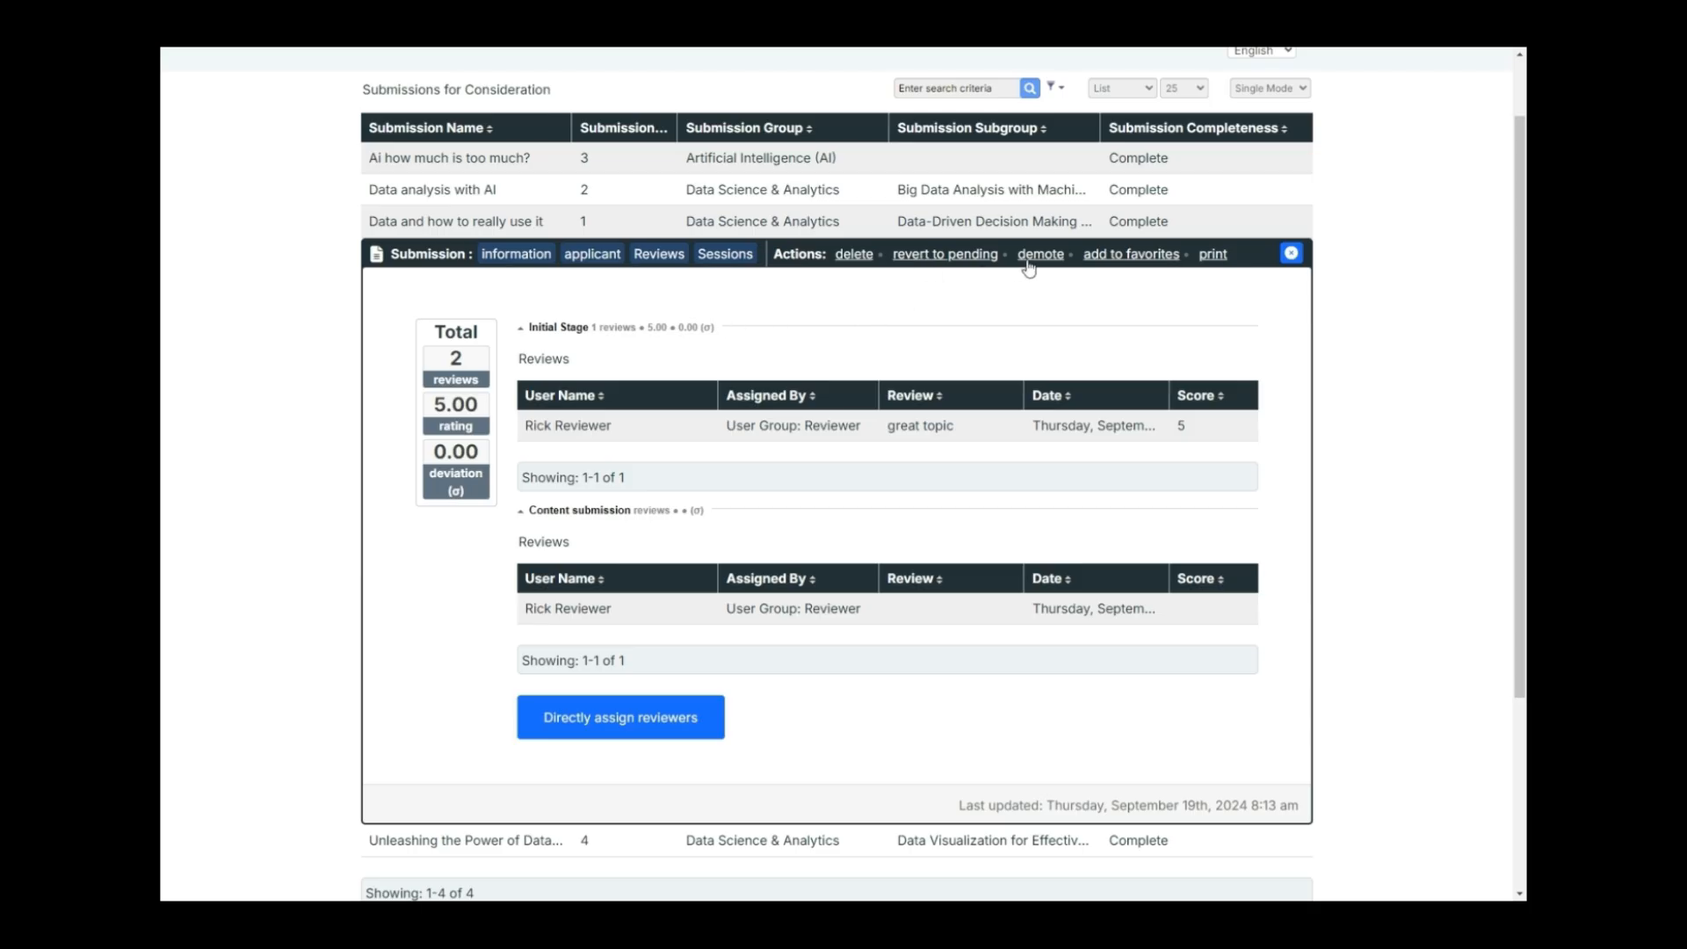
{"action": "left_click", "coordinate": [517, 202]}
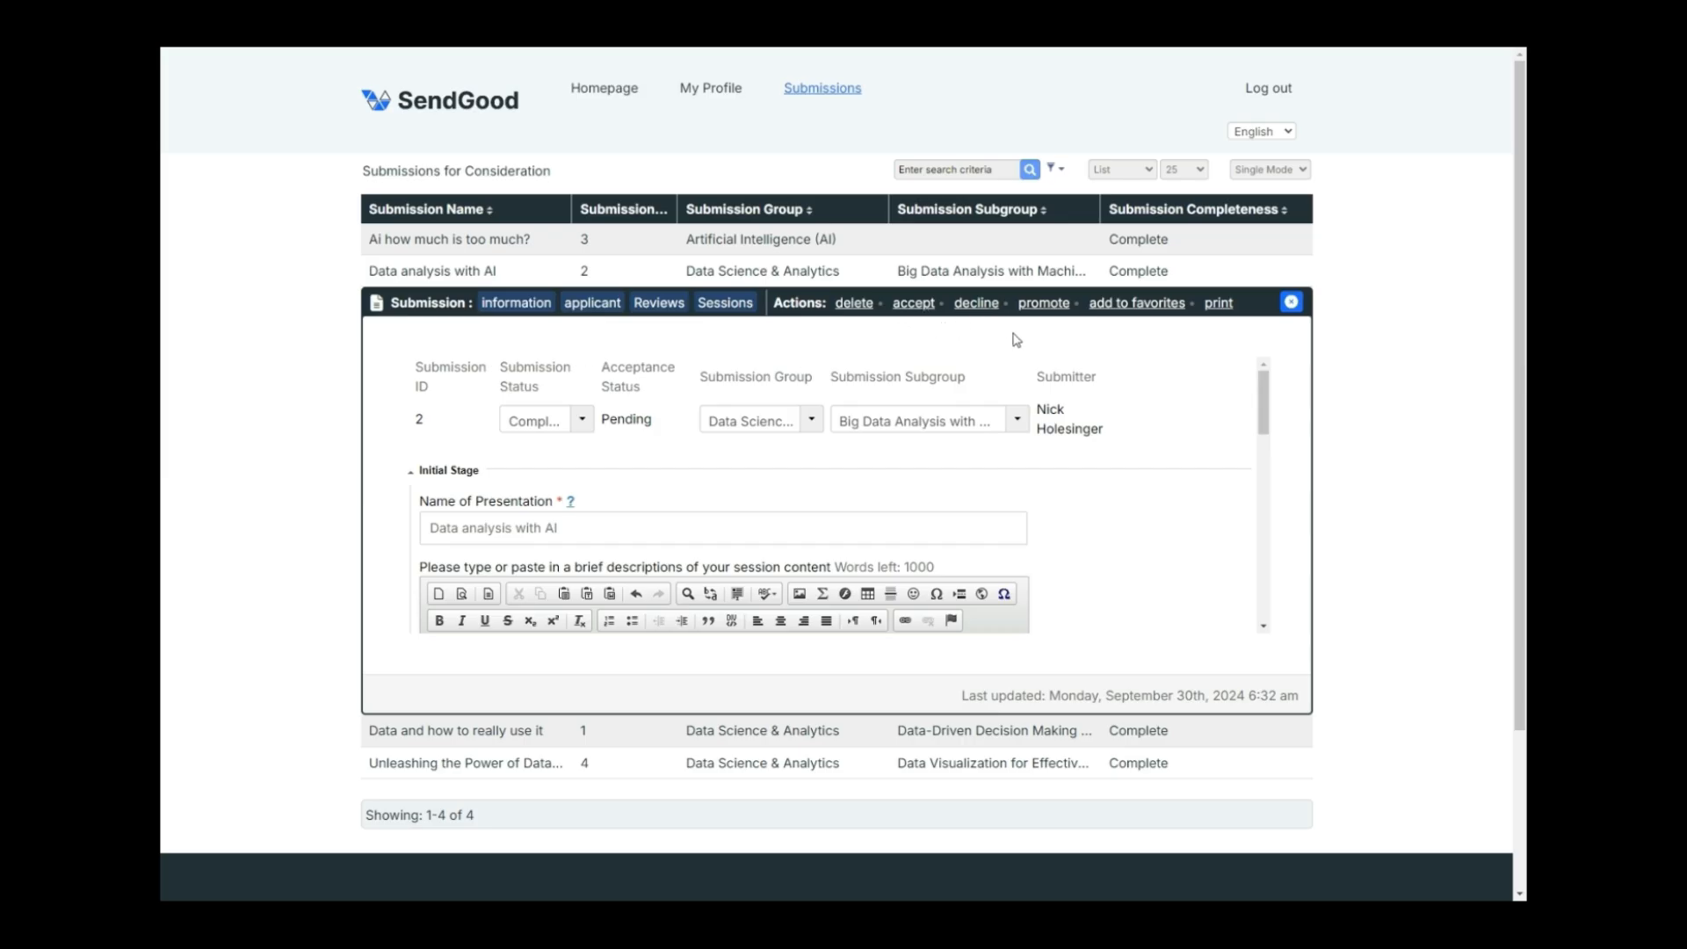
Accept 'Unleashing the Power of Data' and confirm, so its status shows Accepted.
{"action": "left_click", "coordinate": [1290, 302]}
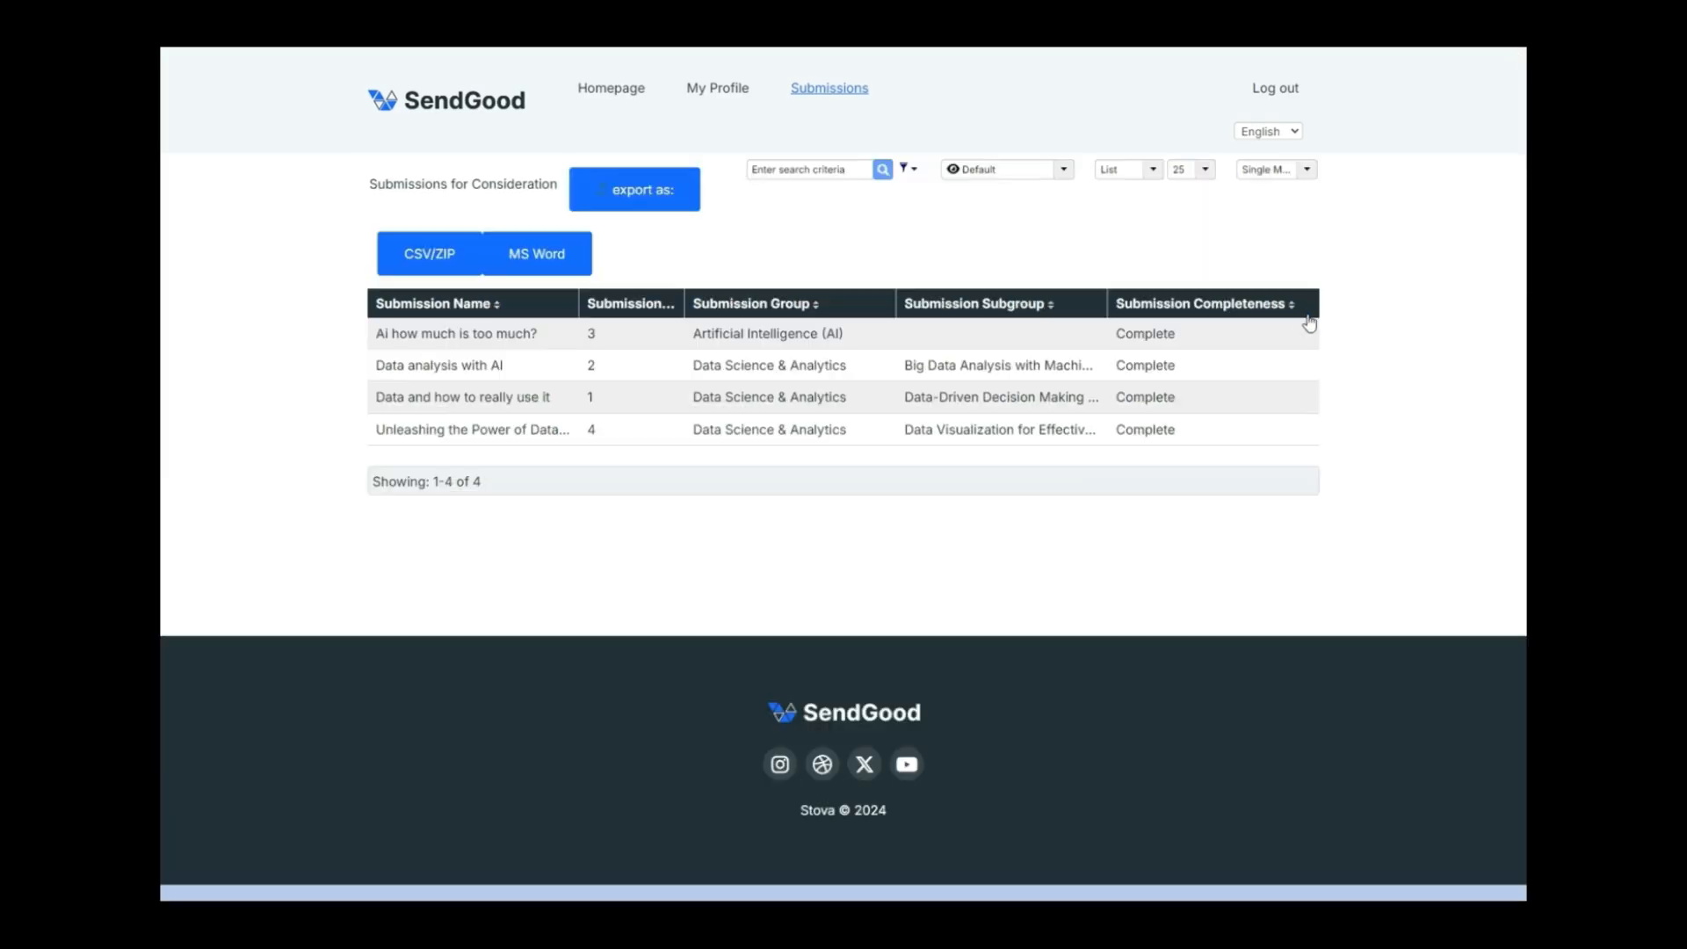
{"action": "left_click", "coordinate": [494, 430]}
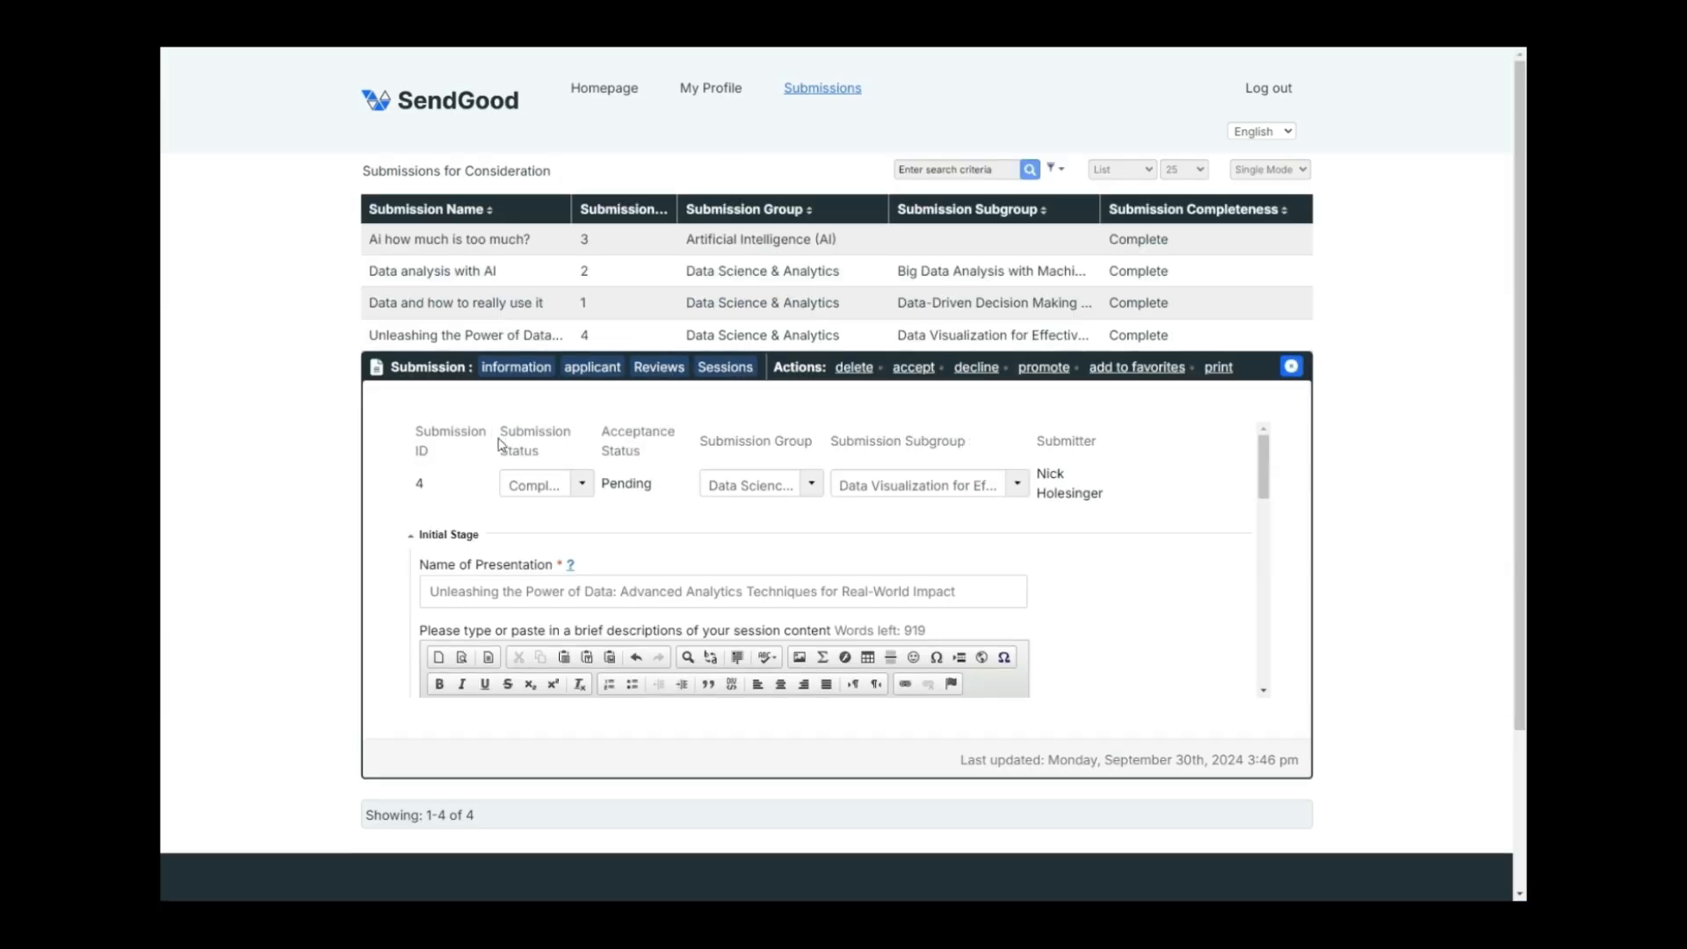
{"action": "left_click", "coordinate": [905, 370]}
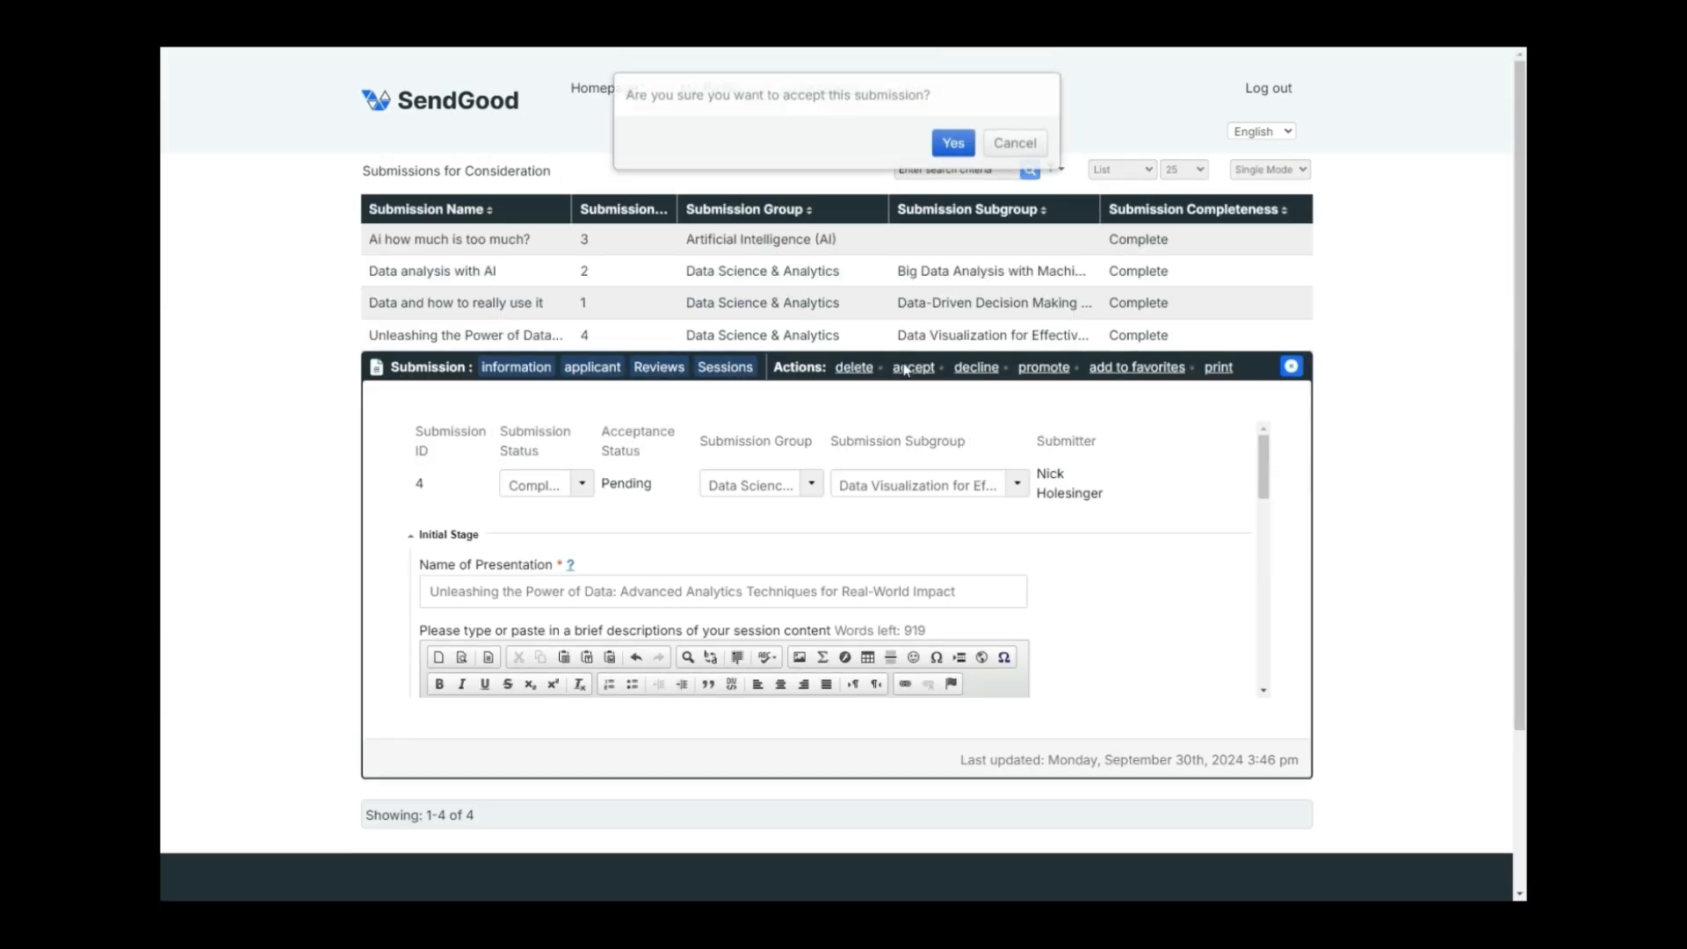
{"action": "left_click", "coordinate": [949, 146]}
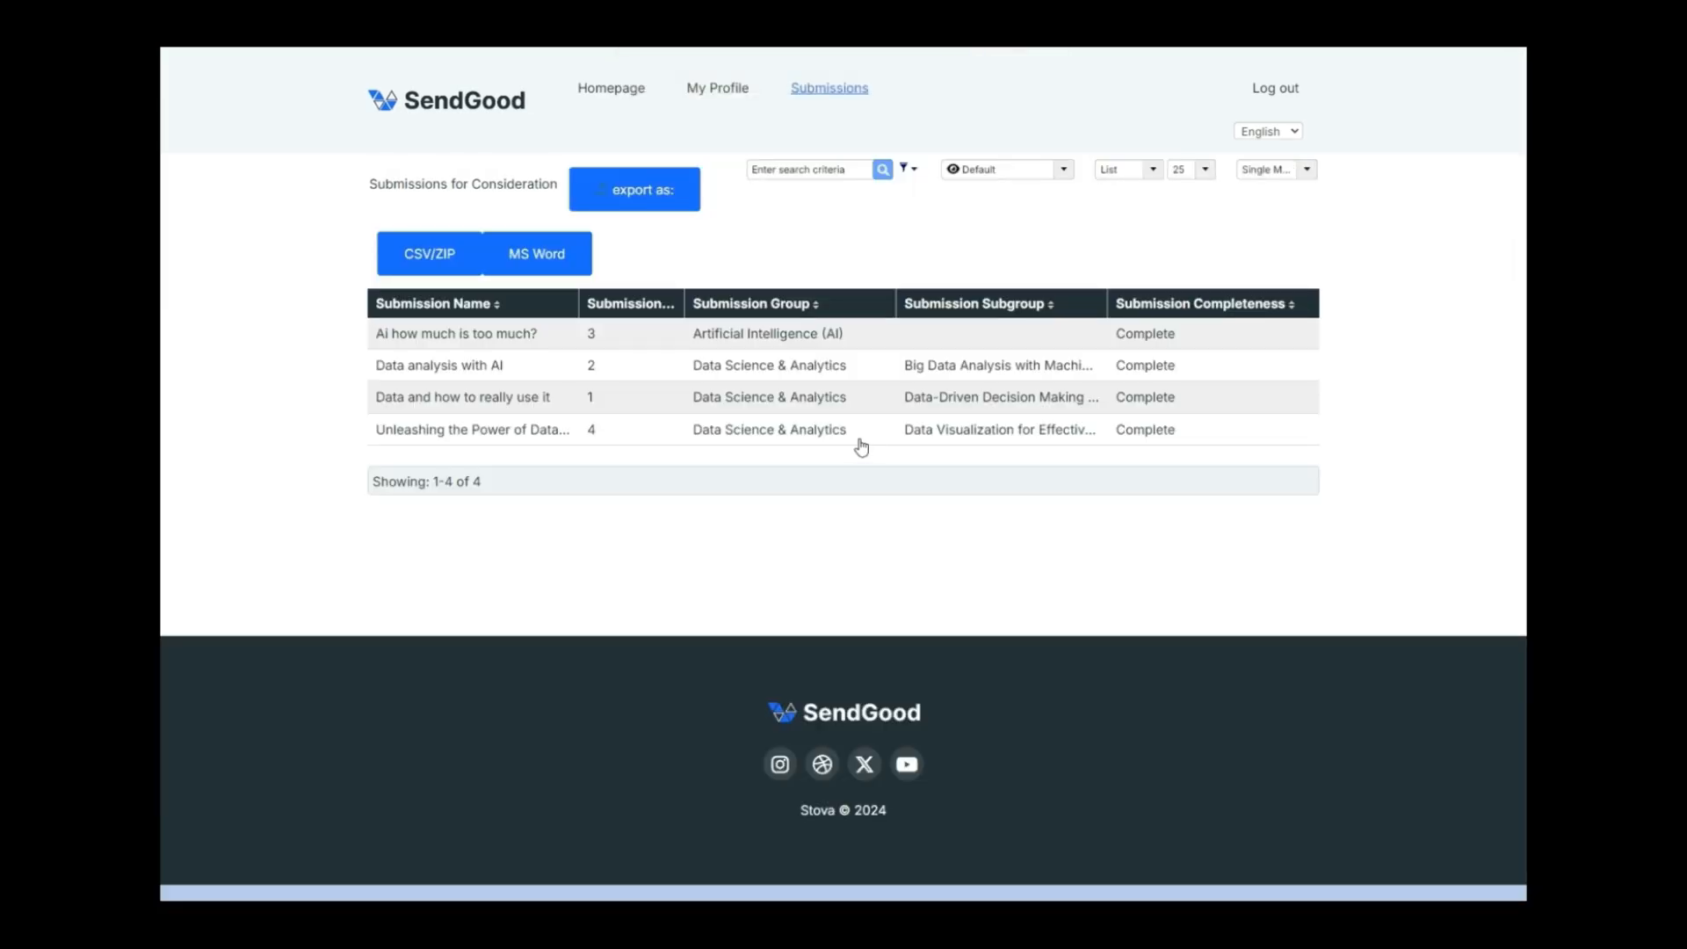
{"action": "left_click", "coordinate": [538, 433]}
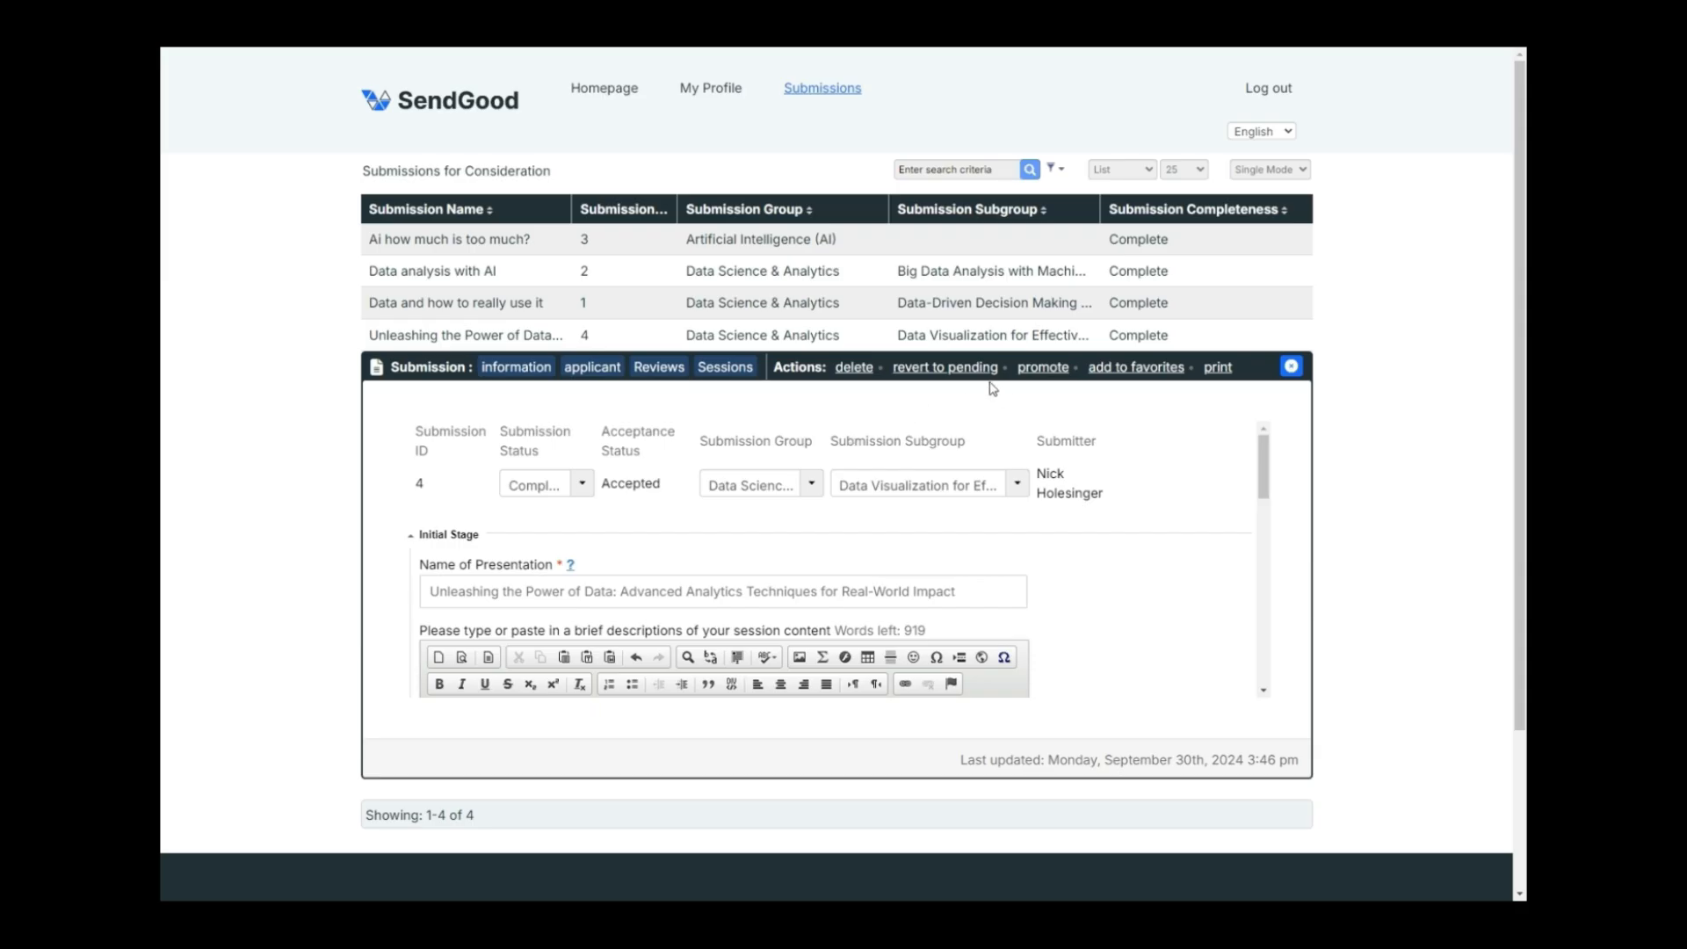
Link the submission to the existing 'Navigating the Data Privacy Landscape in a Post-Digital Privacy Act World' session.
{"action": "left_click", "coordinate": [736, 369]}
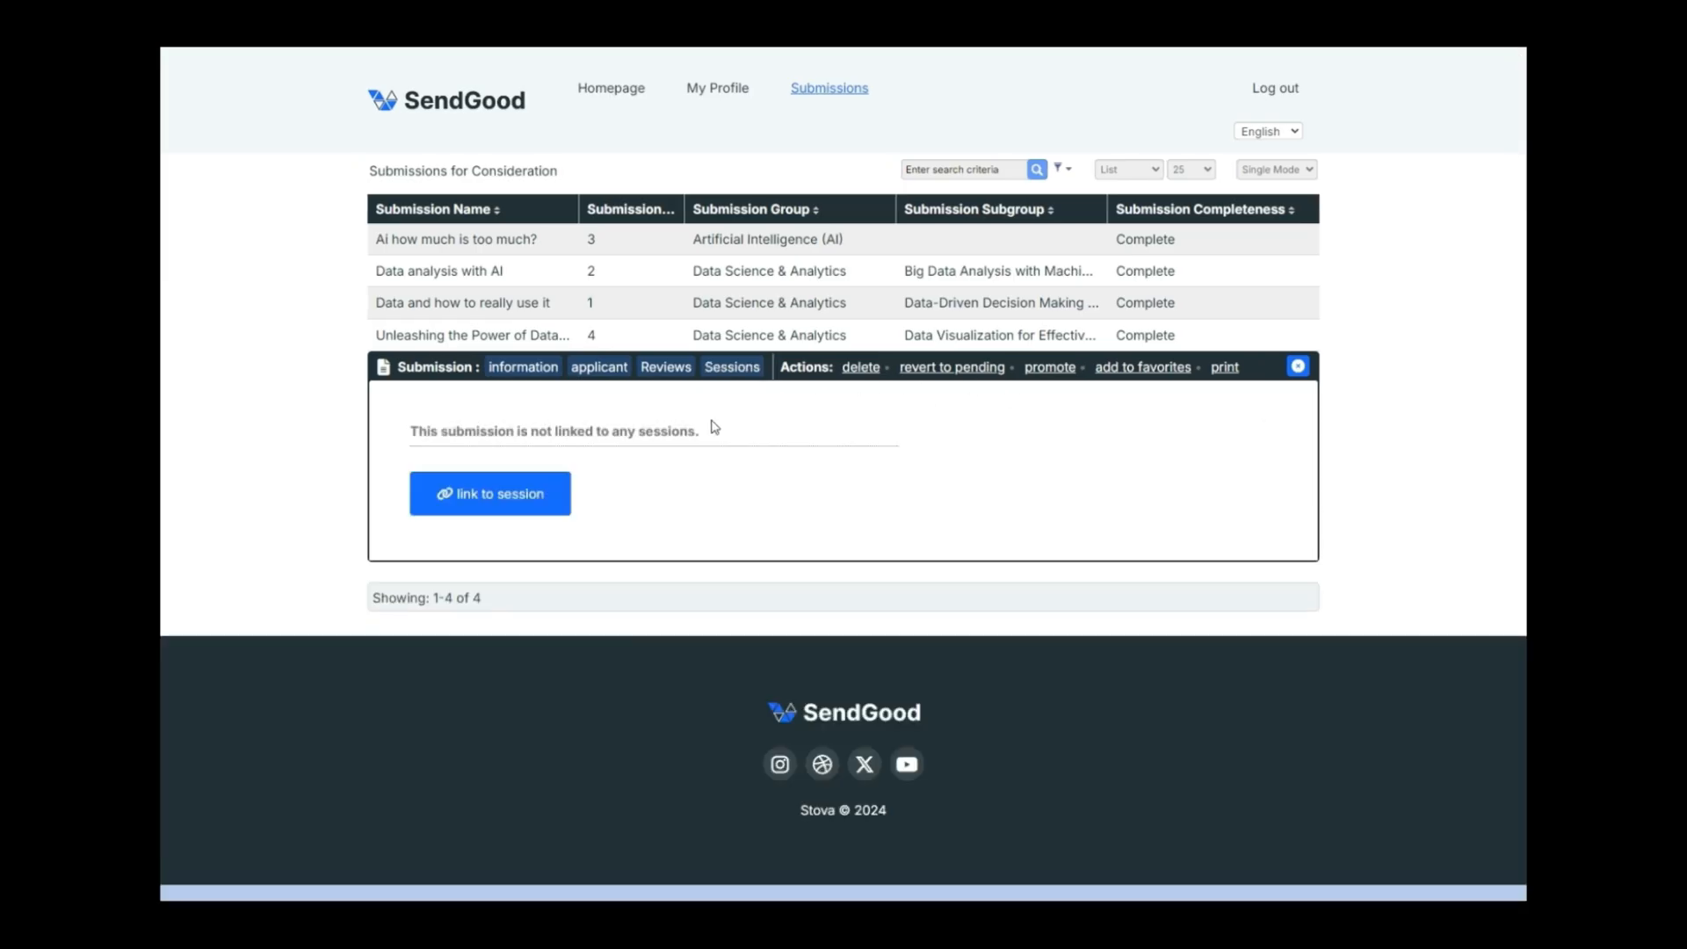
{"action": "left_click", "coordinate": [516, 499]}
{"action": "scroll", "coordinate": [381, 494], "scroll_direction": "down", "scroll_amount": 1}
{"action": "scroll", "coordinate": [381, 494], "scroll_direction": "down", "scroll_amount": 2}
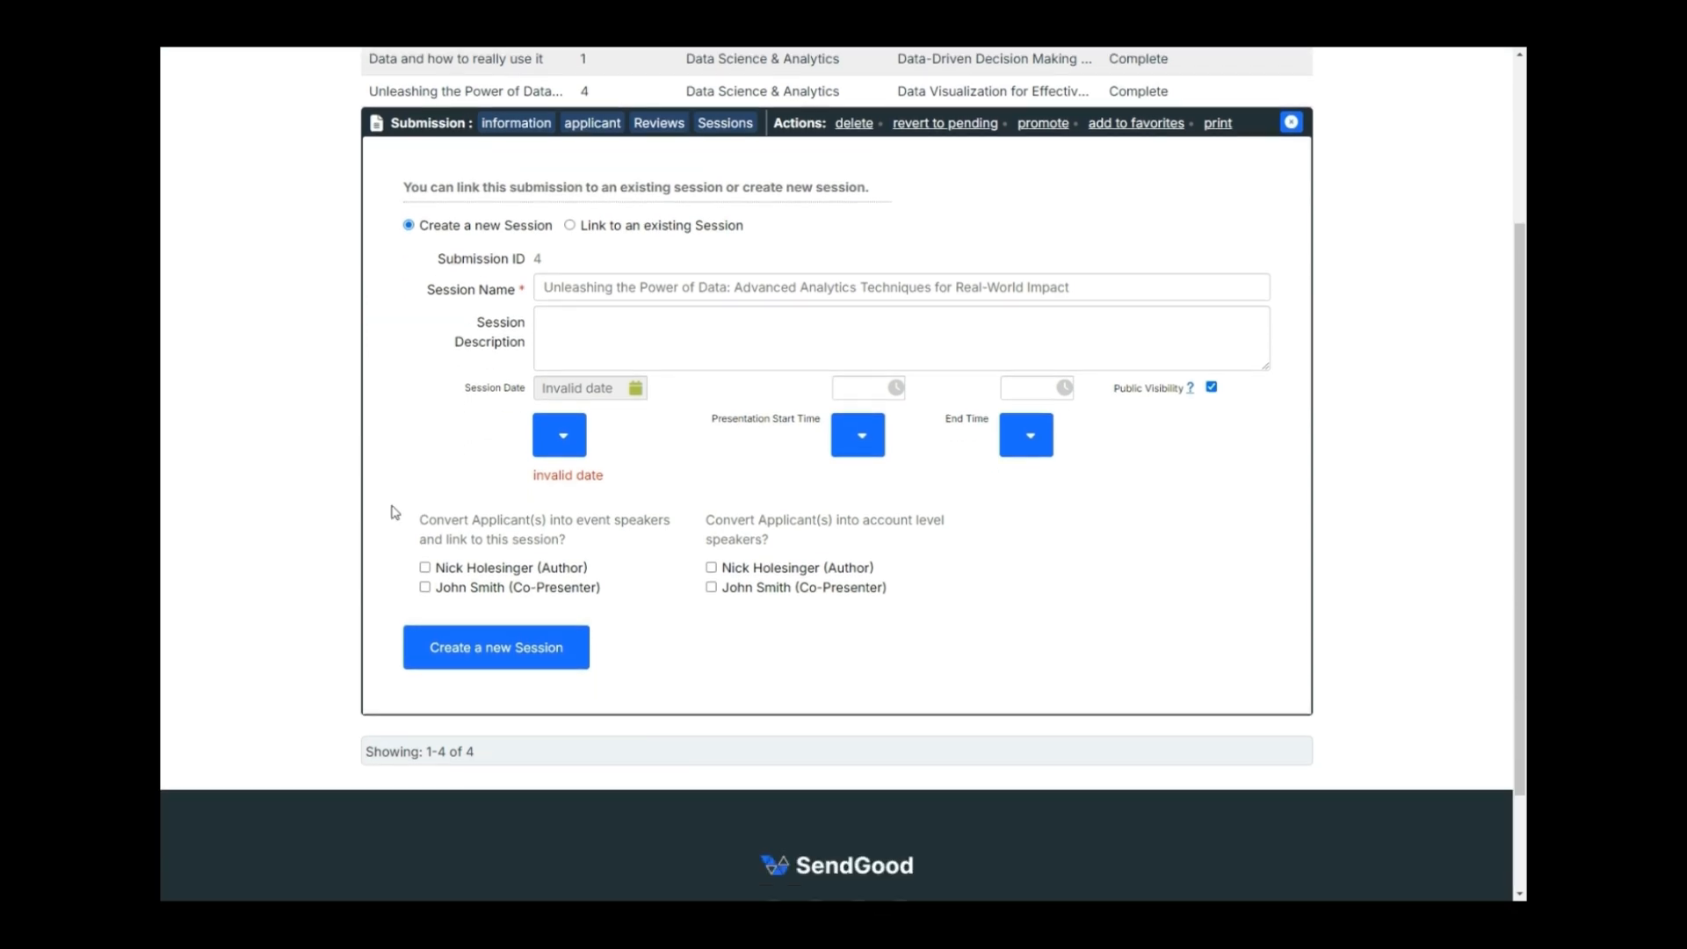
{"action": "left_click", "coordinate": [563, 436]}
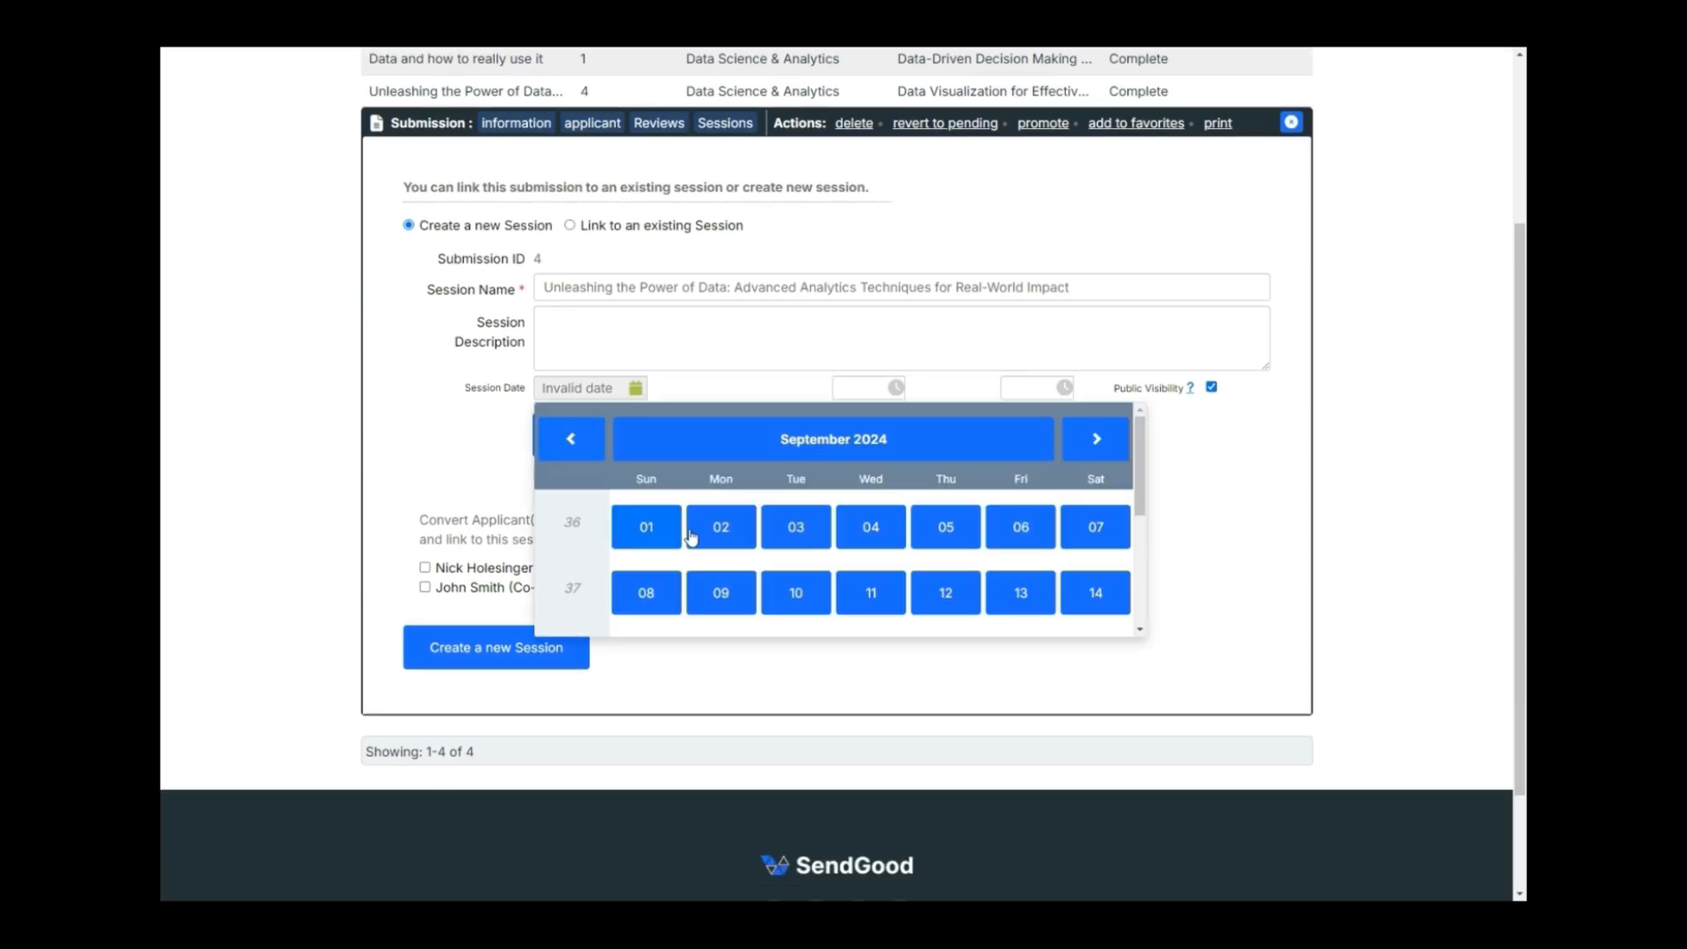
{"action": "left_click", "coordinate": [459, 420]}
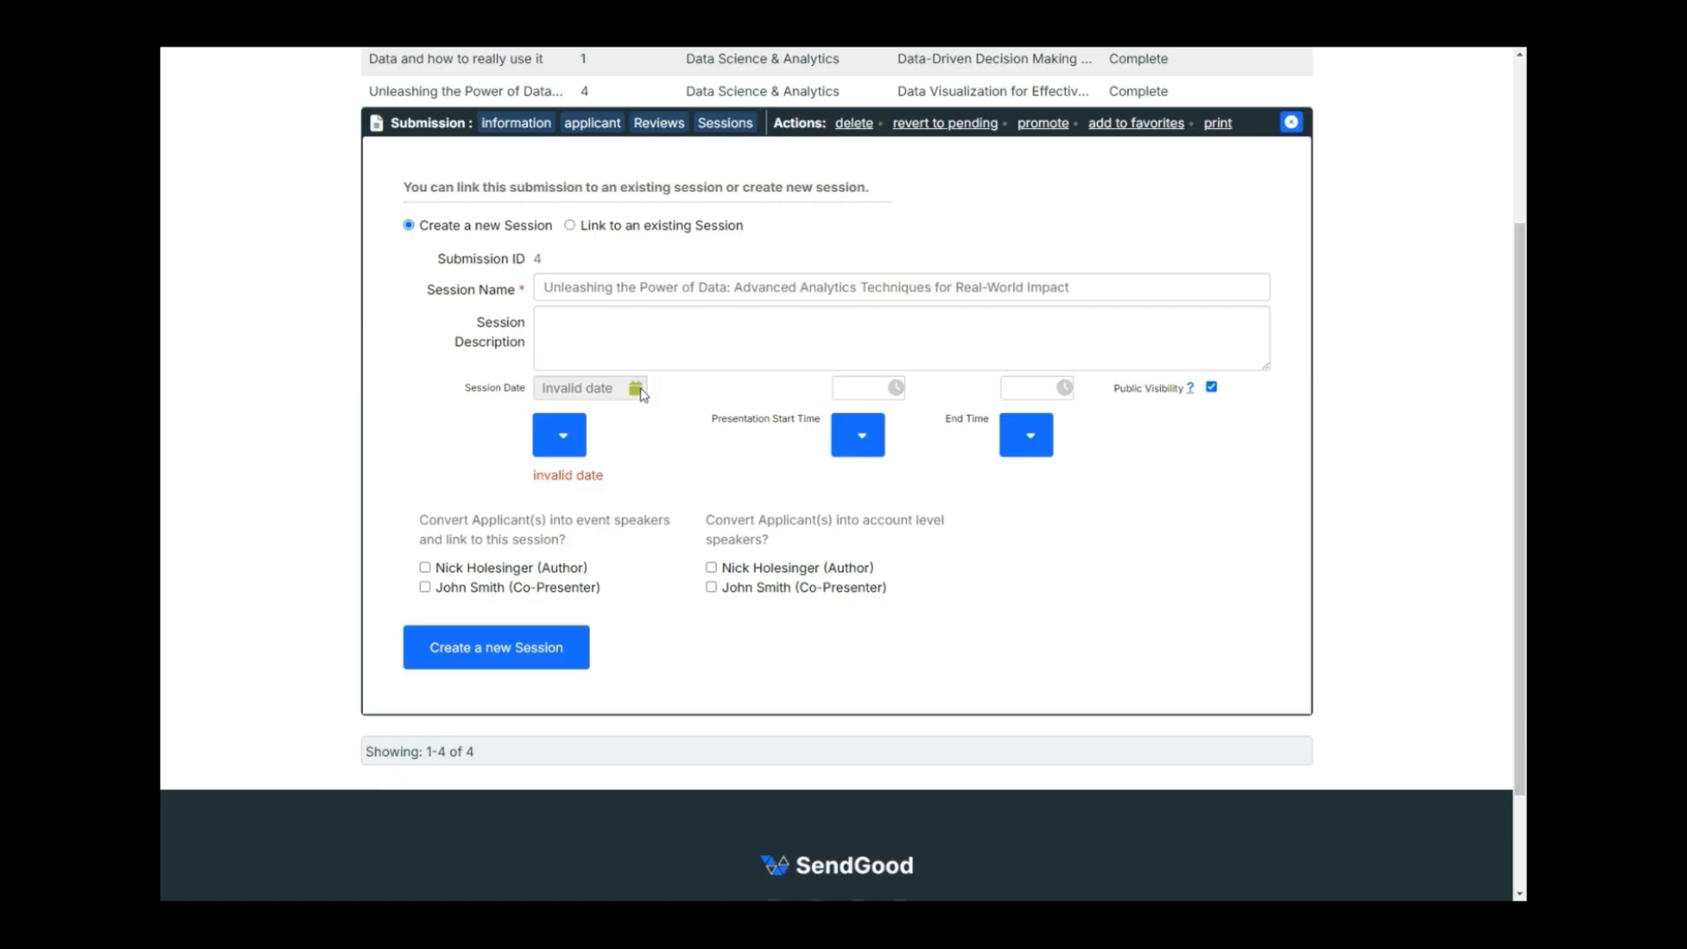
{"action": "left_click", "coordinate": [875, 442]}
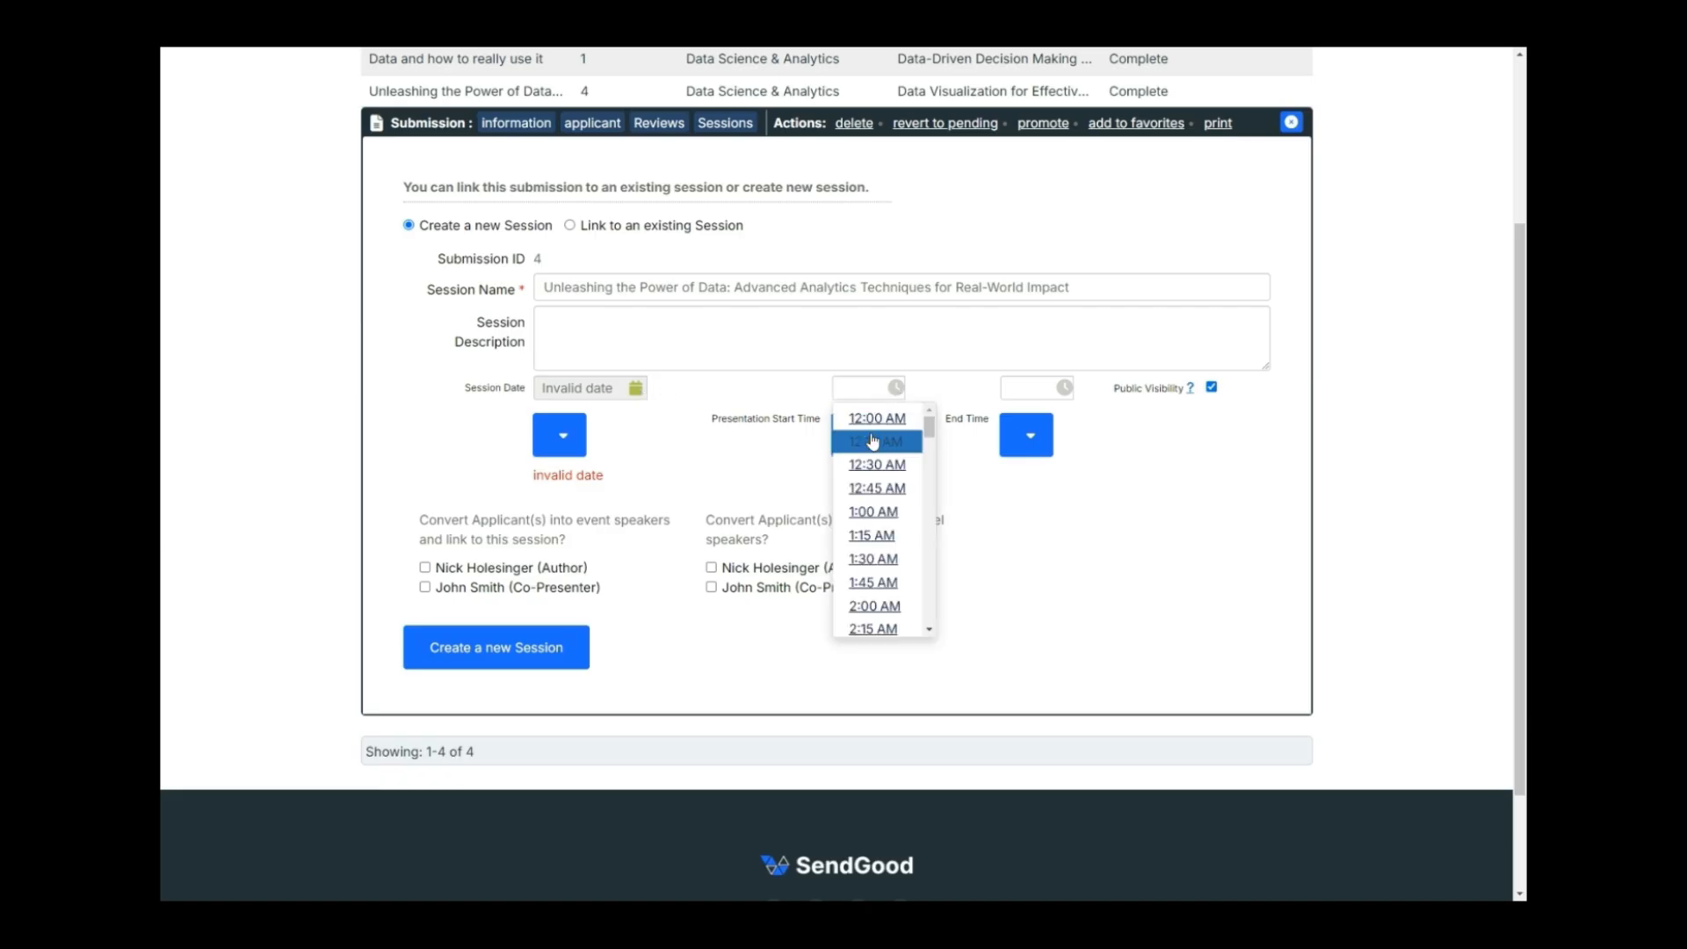
{"action": "left_click", "coordinate": [761, 452]}
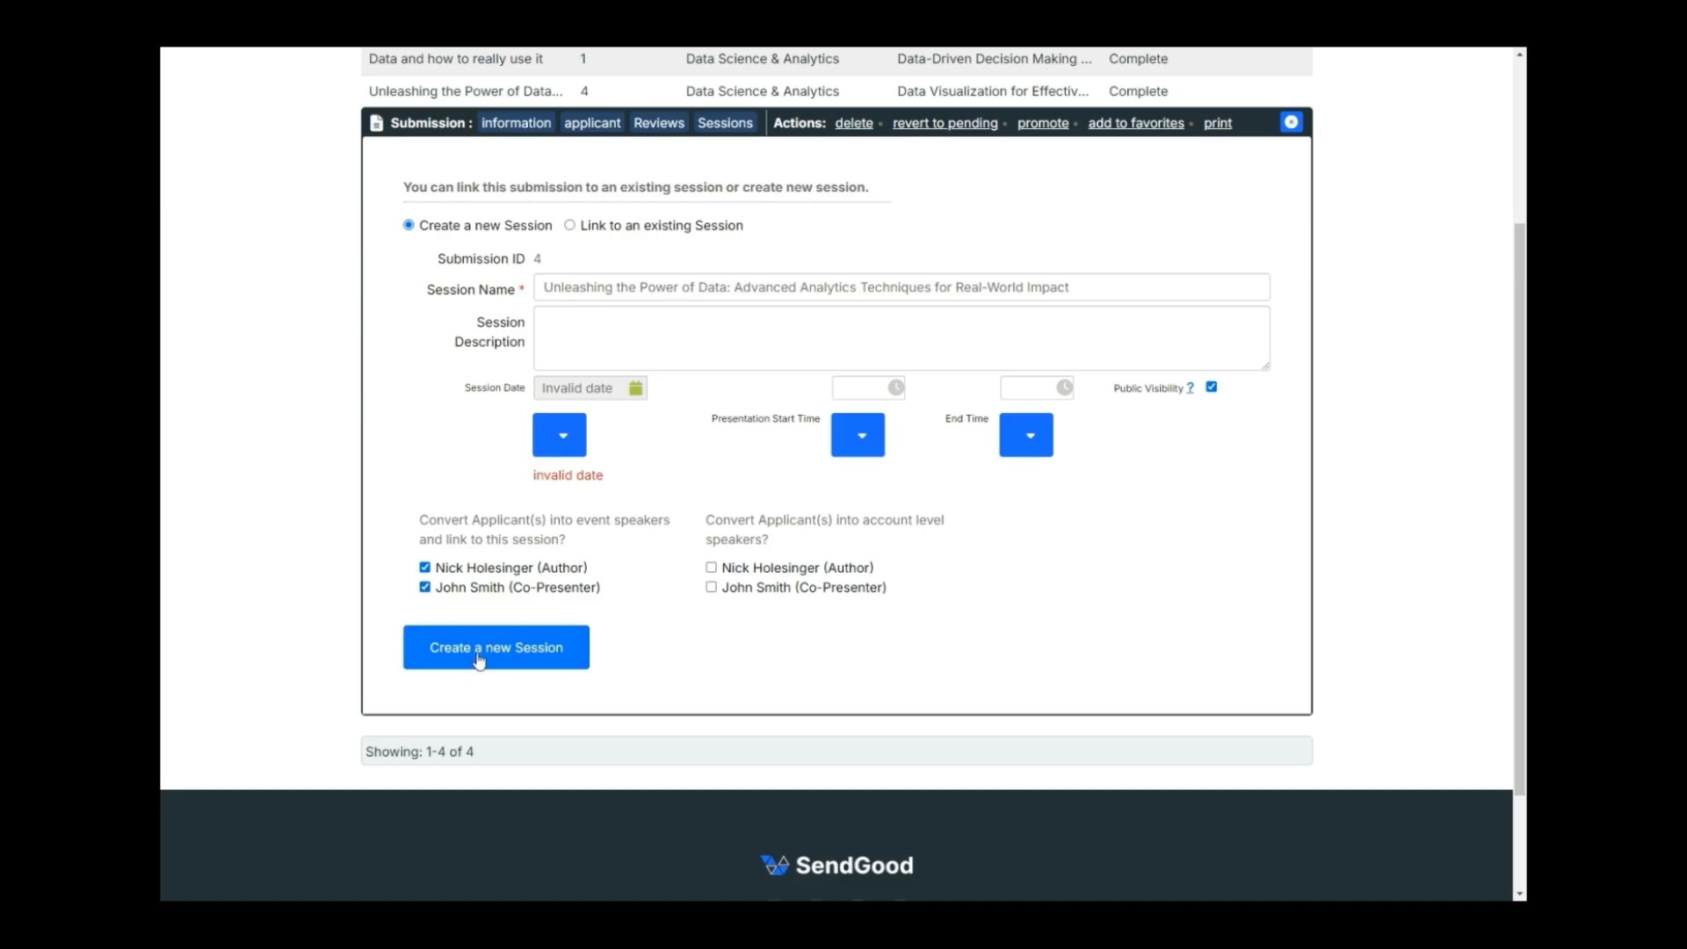
{"action": "left_click", "coordinate": [569, 225]}
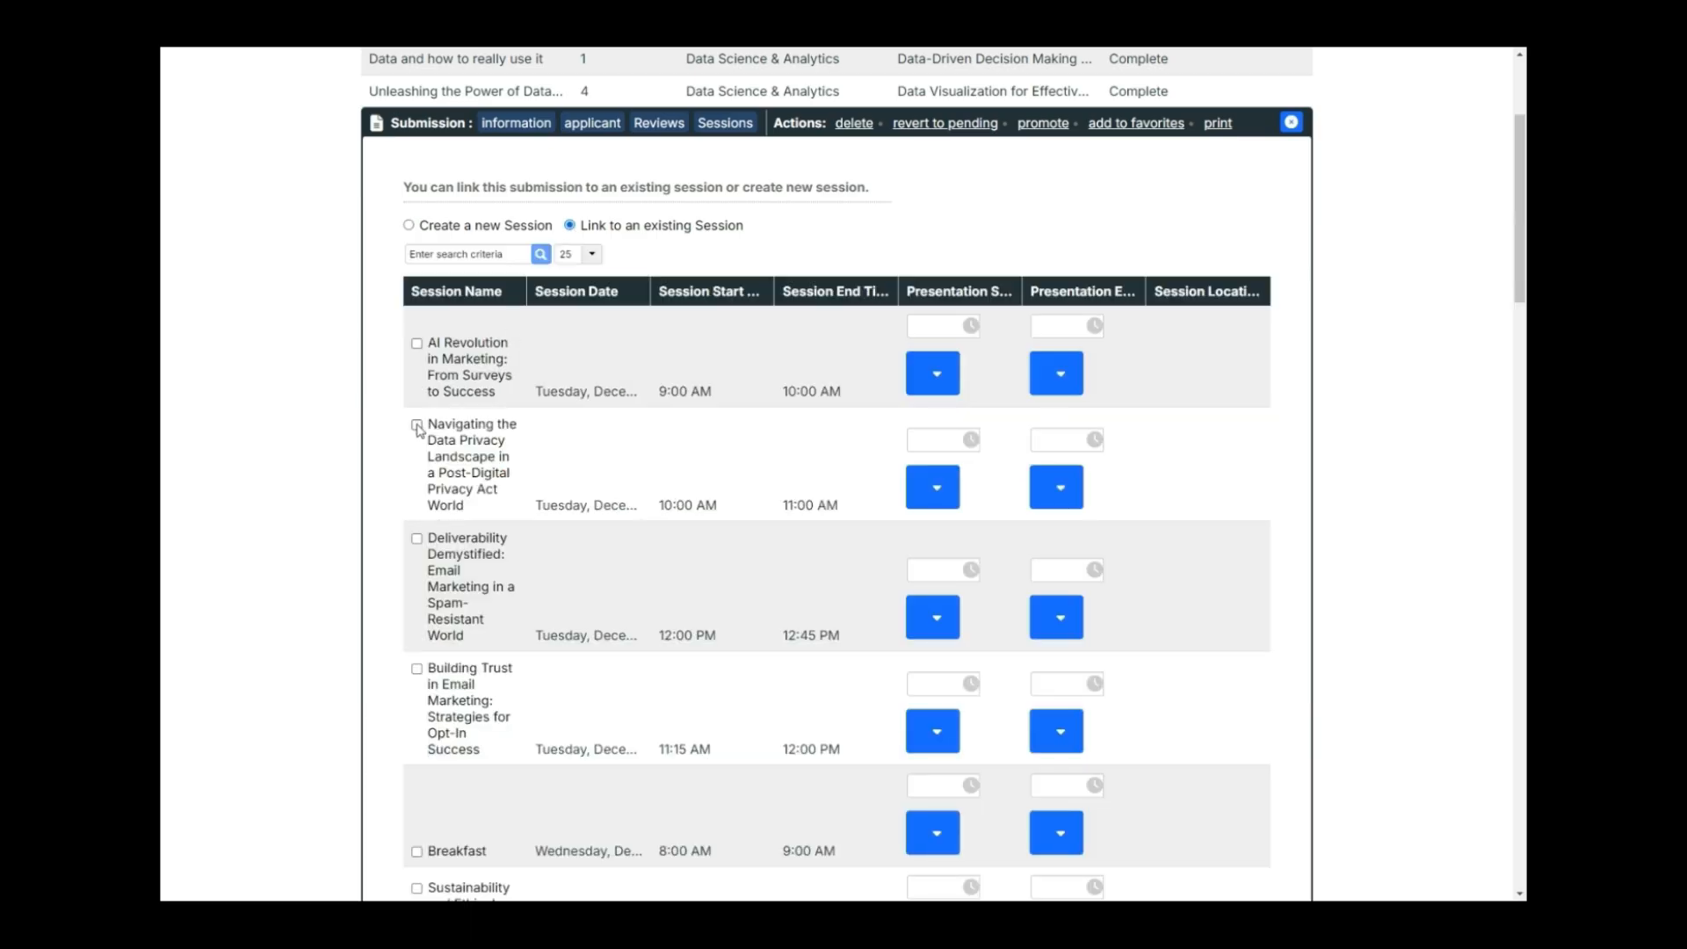
{"action": "left_click", "coordinate": [417, 426]}
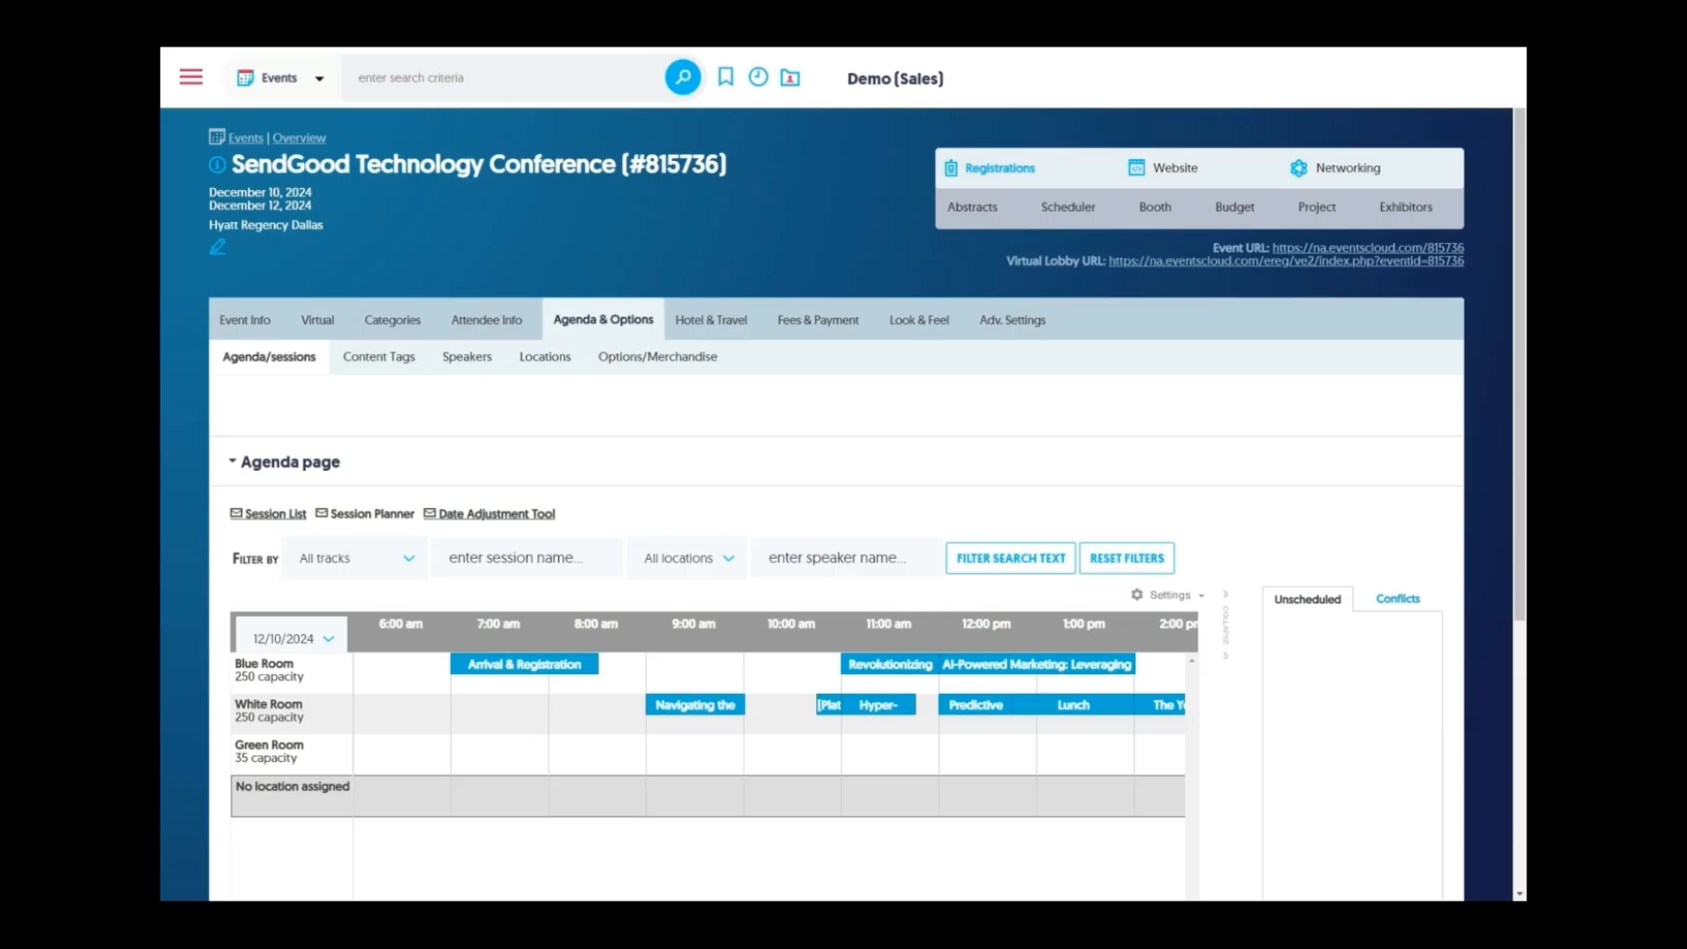
Switch the planner to 12/11/2024; schedule Breakfast in Blue Room 7:00 am and AI Revolution in White Room 9:00 am.
{"action": "scroll", "coordinate": [633, 485], "scroll_direction": "down", "scroll_amount": 2}
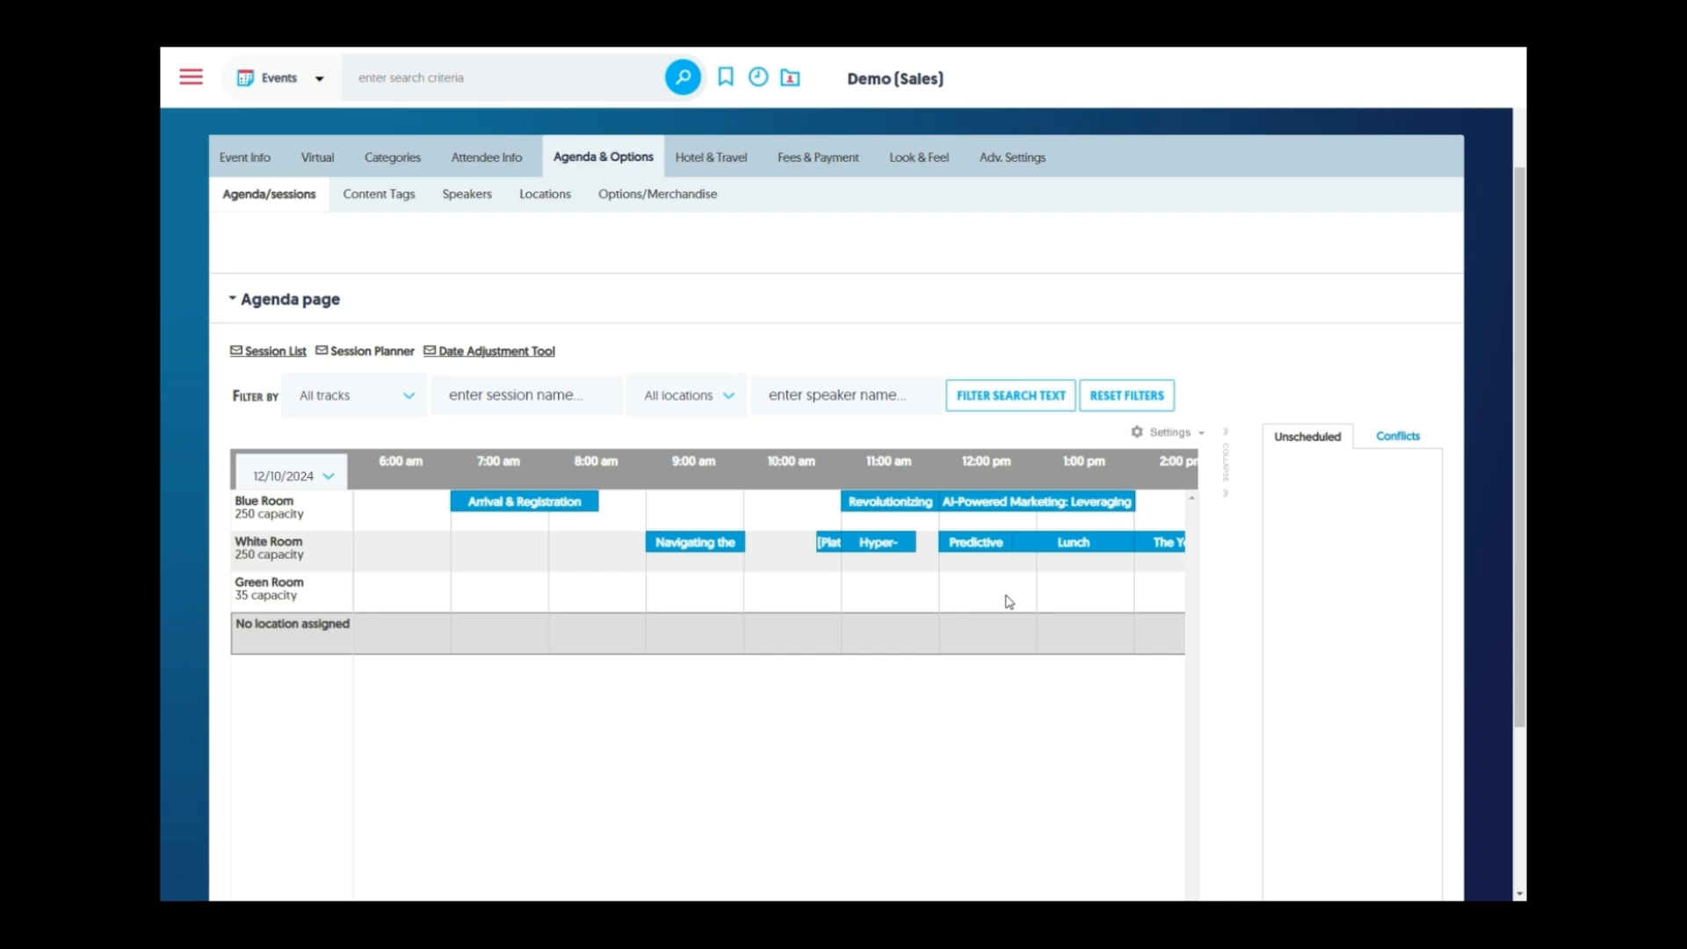
{"action": "left_click", "coordinate": [293, 475]}
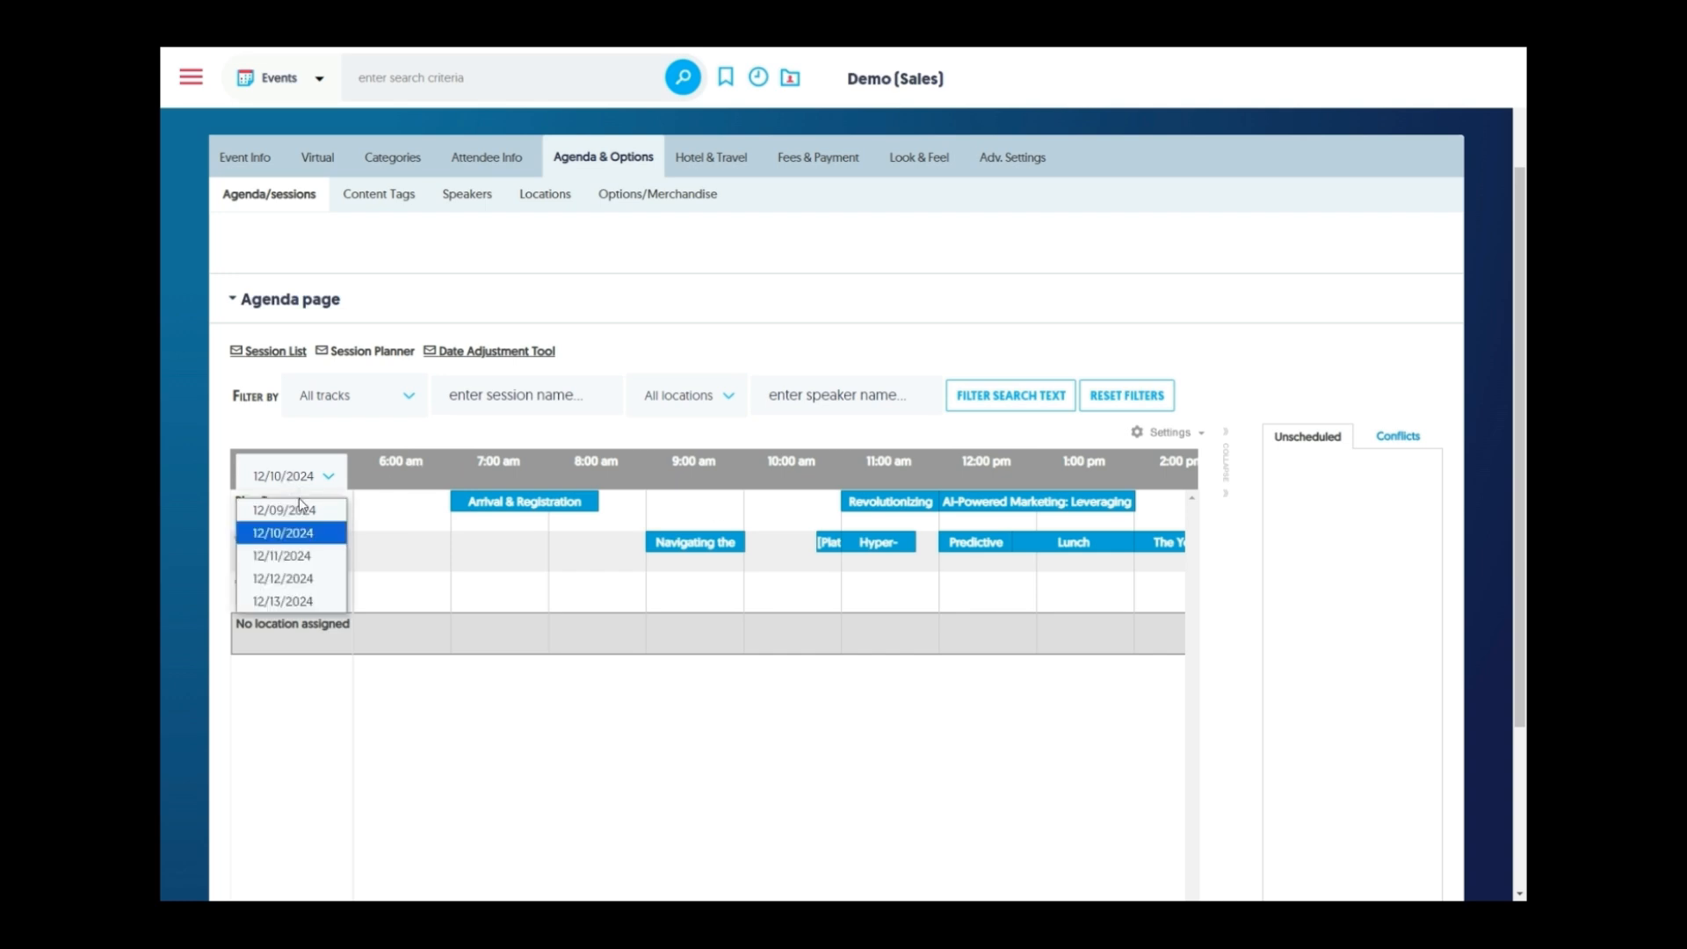
{"action": "left_click", "coordinate": [303, 557]}
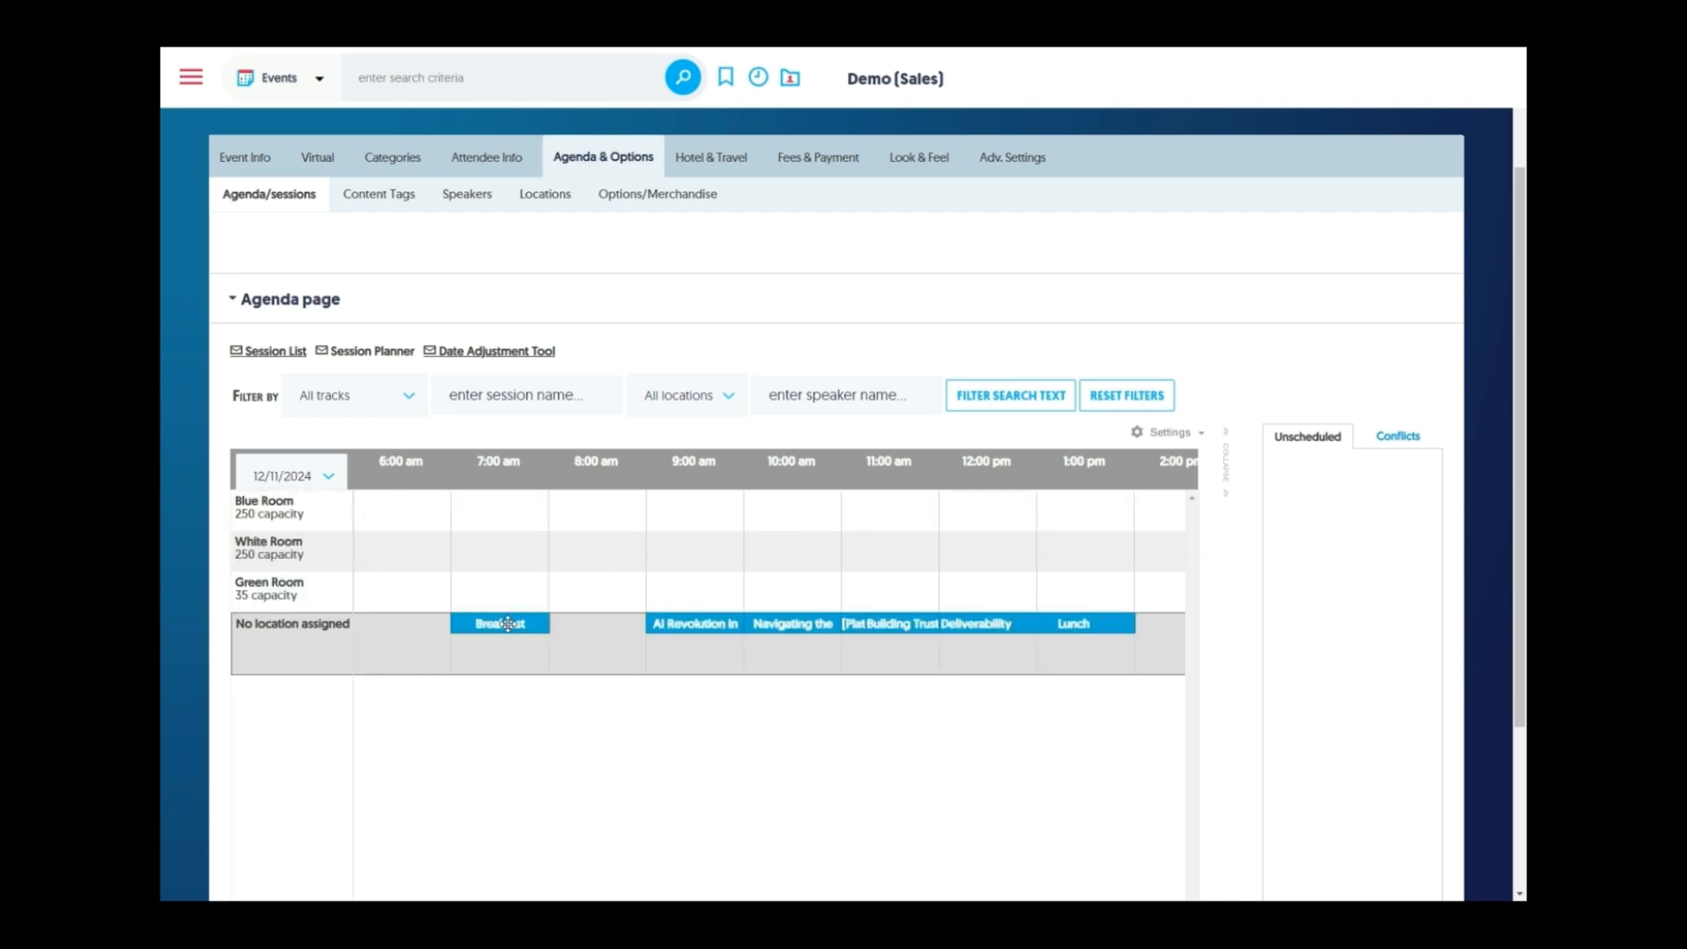
{"action": "left_click_drag", "start_coordinate": [508, 624], "coordinate": [507, 509]}
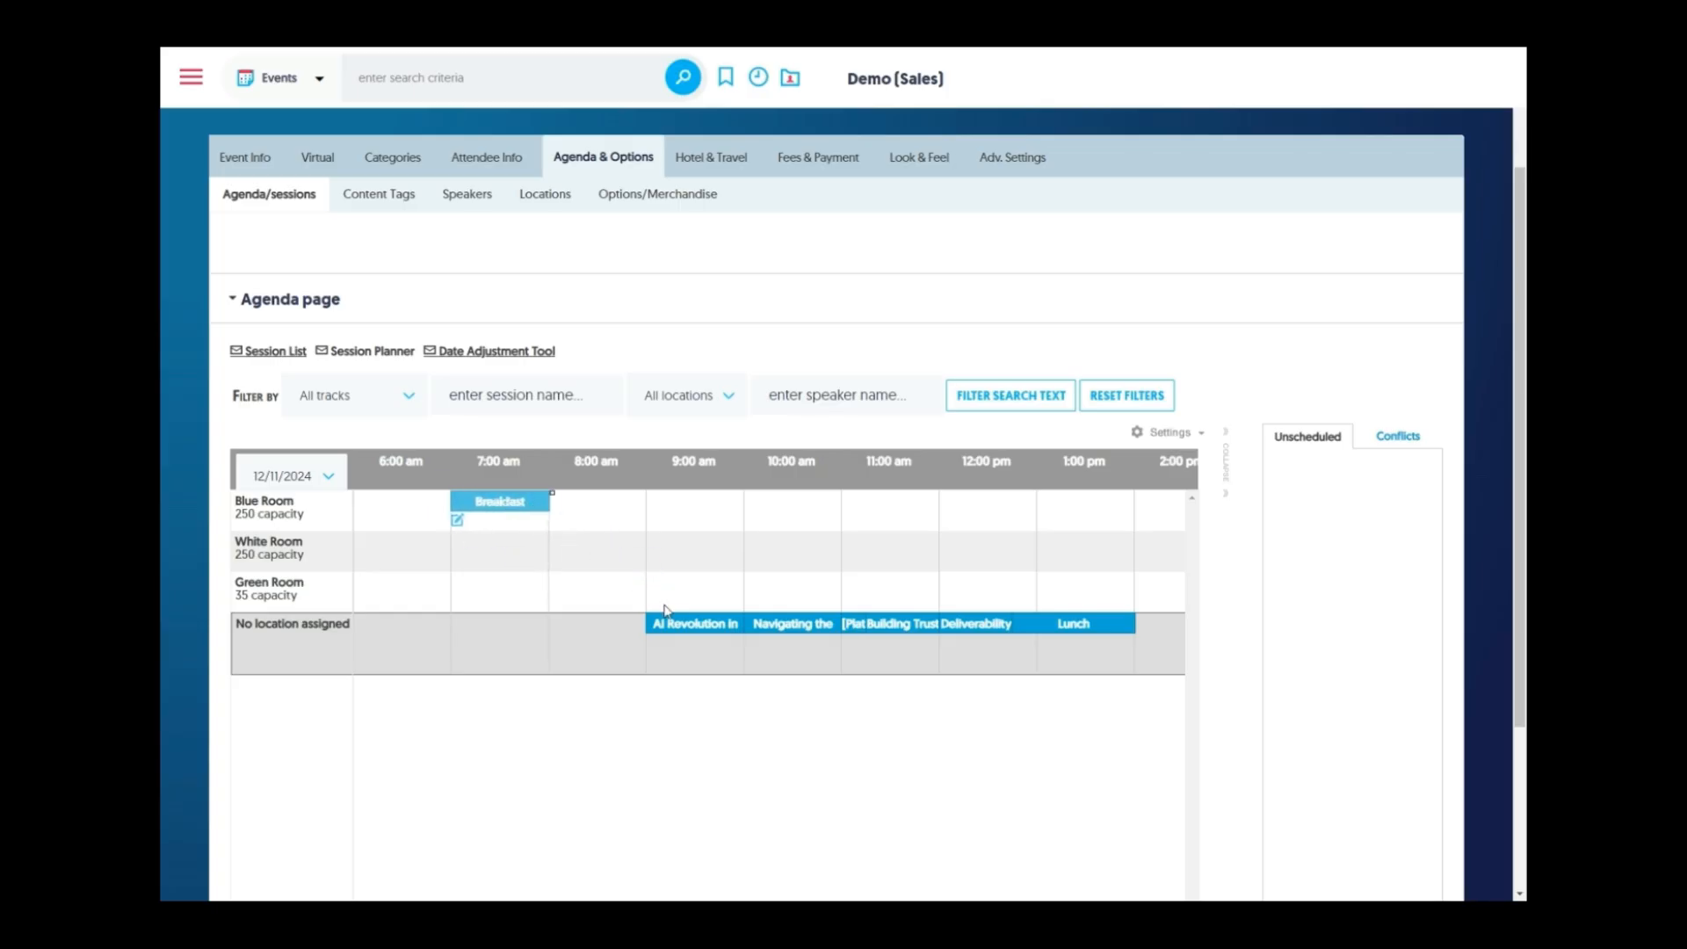
{"action": "left_click_drag", "start_coordinate": [680, 627], "coordinate": [681, 542]}
Schedule Navigating (Blue, 9 am), Building Trust (Green, 9 am), Lunch (Blue, 11 am), Deliverability (White, 11 am).
{"action": "left_click_drag", "start_coordinate": [786, 624], "coordinate": [694, 505]}
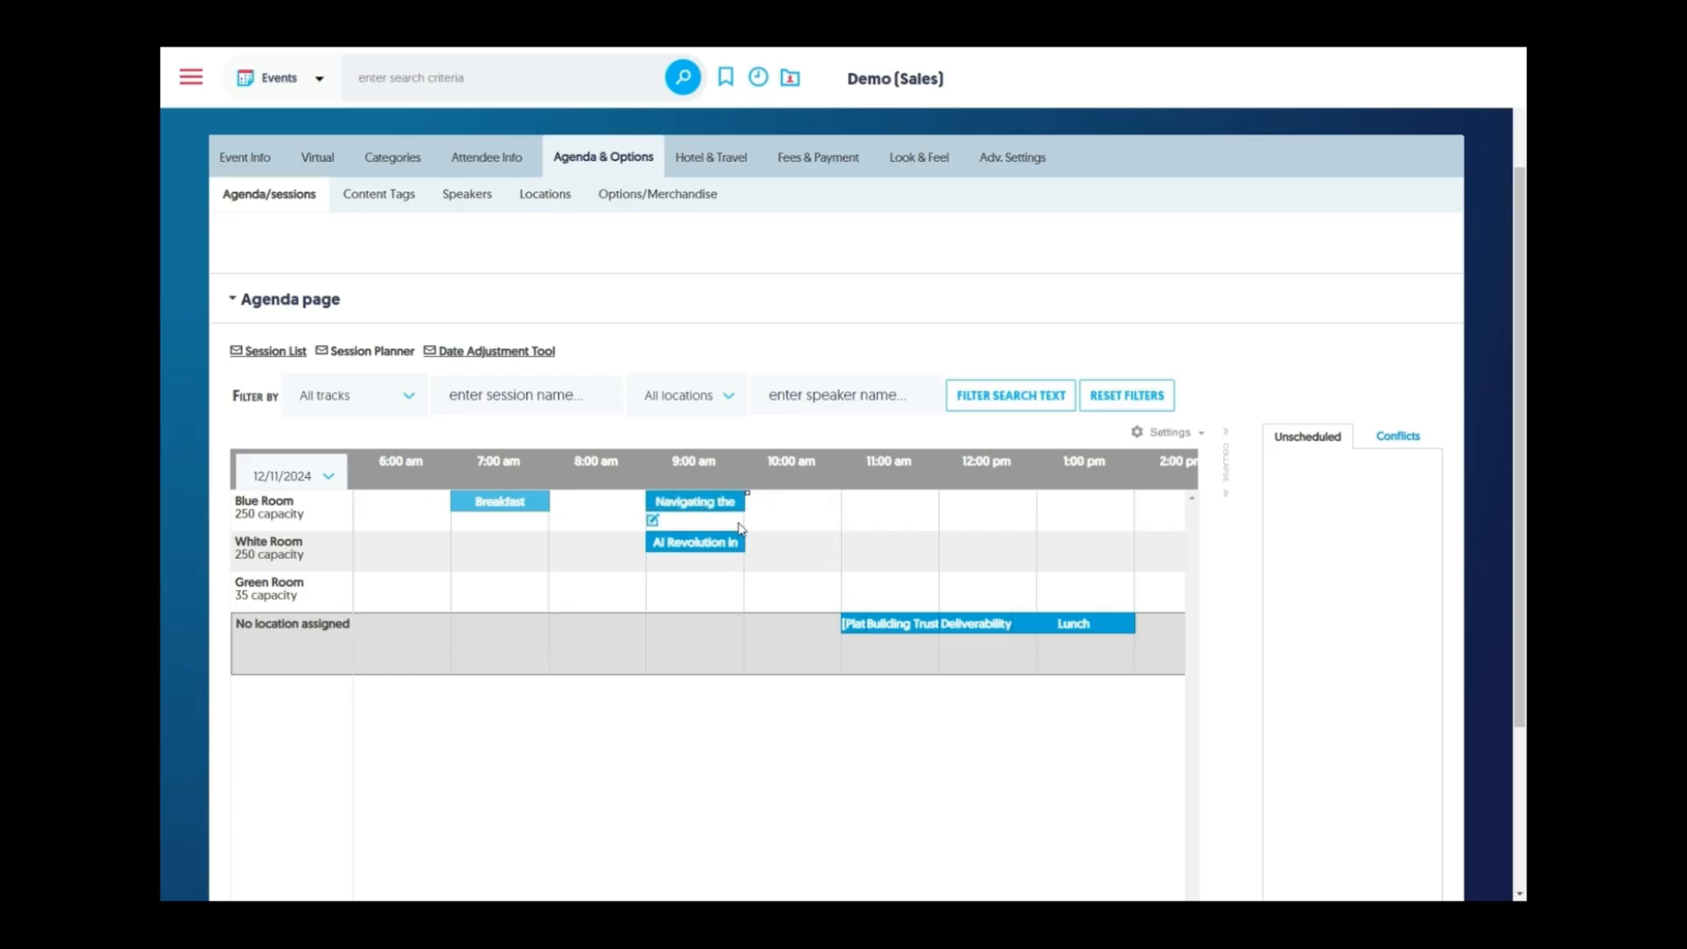
{"action": "left_click_drag", "start_coordinate": [868, 623], "coordinate": [658, 584]}
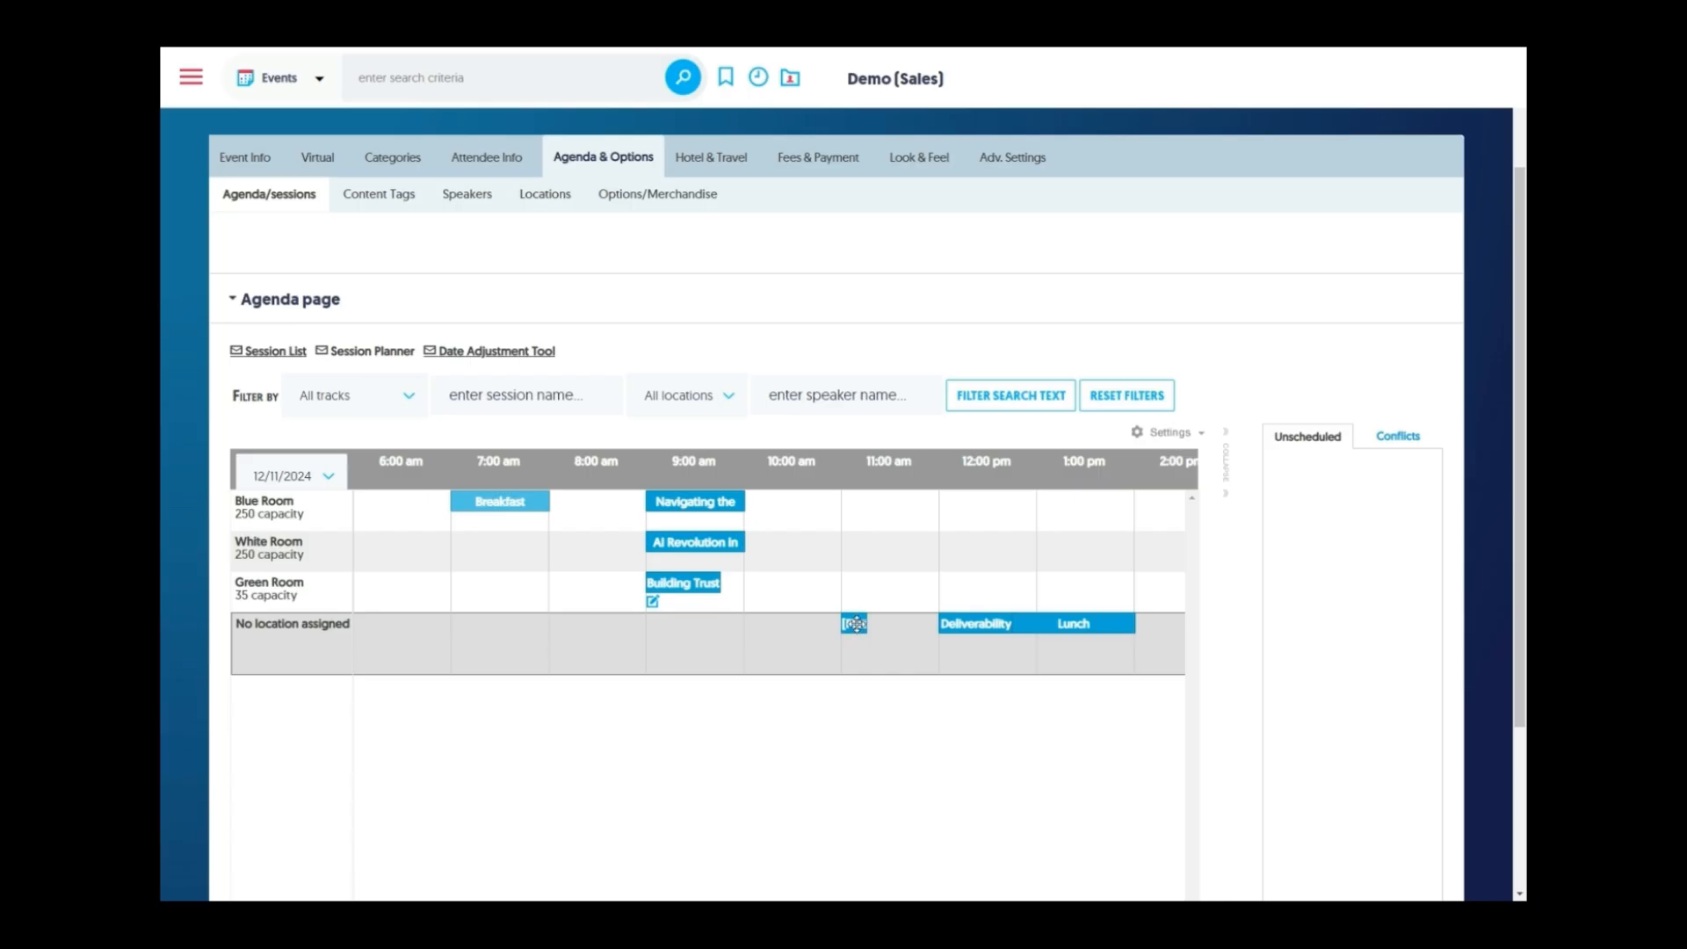
{"action": "left_click_drag", "start_coordinate": [854, 624], "coordinate": [852, 545]}
{"action": "left_click_drag", "start_coordinate": [988, 623], "coordinate": [902, 563]}
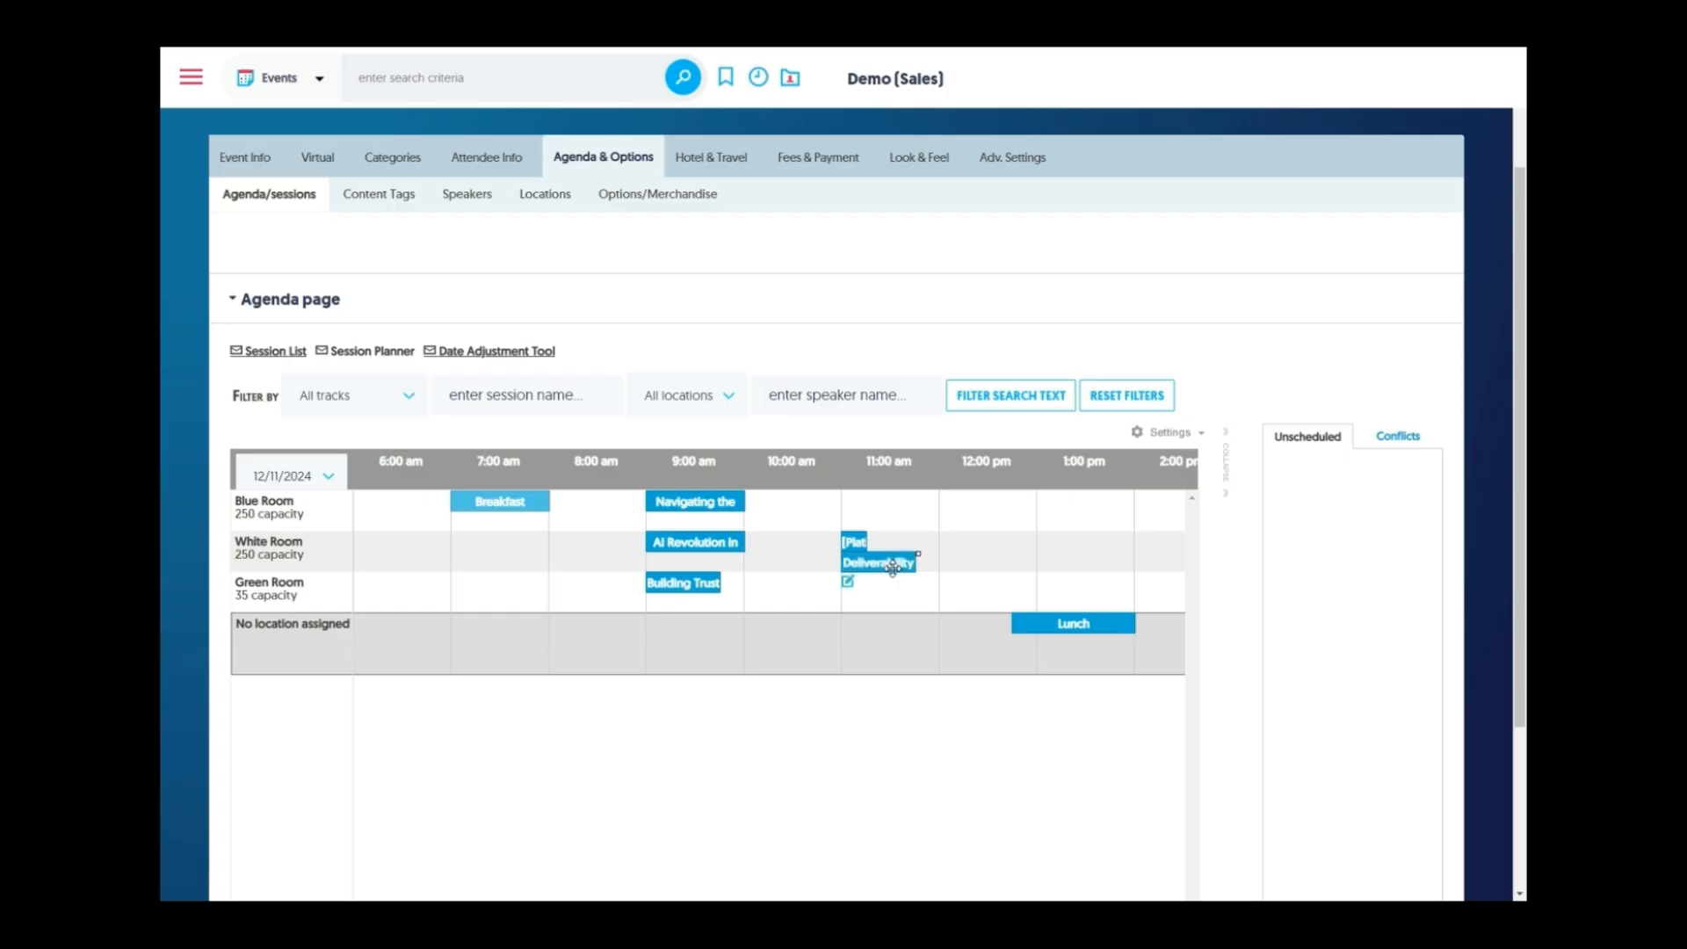
{"action": "left_click_drag", "start_coordinate": [1029, 606], "coordinate": [857, 485]}
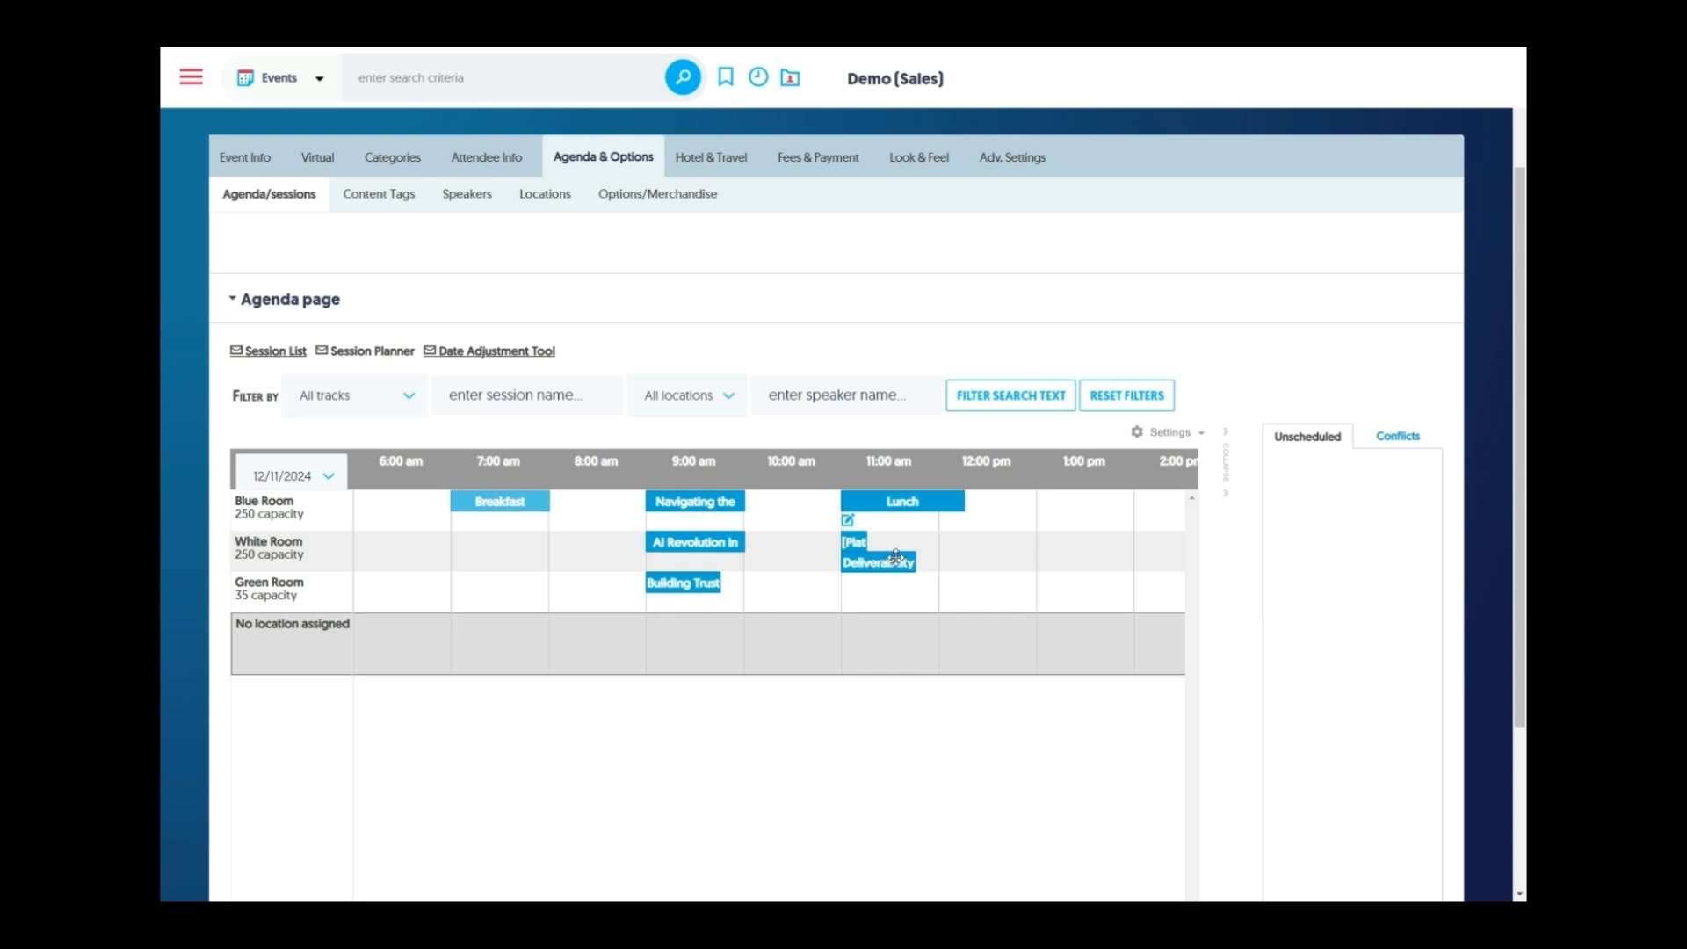
{"action": "left_click_drag", "start_coordinate": [895, 557], "coordinate": [894, 518]}
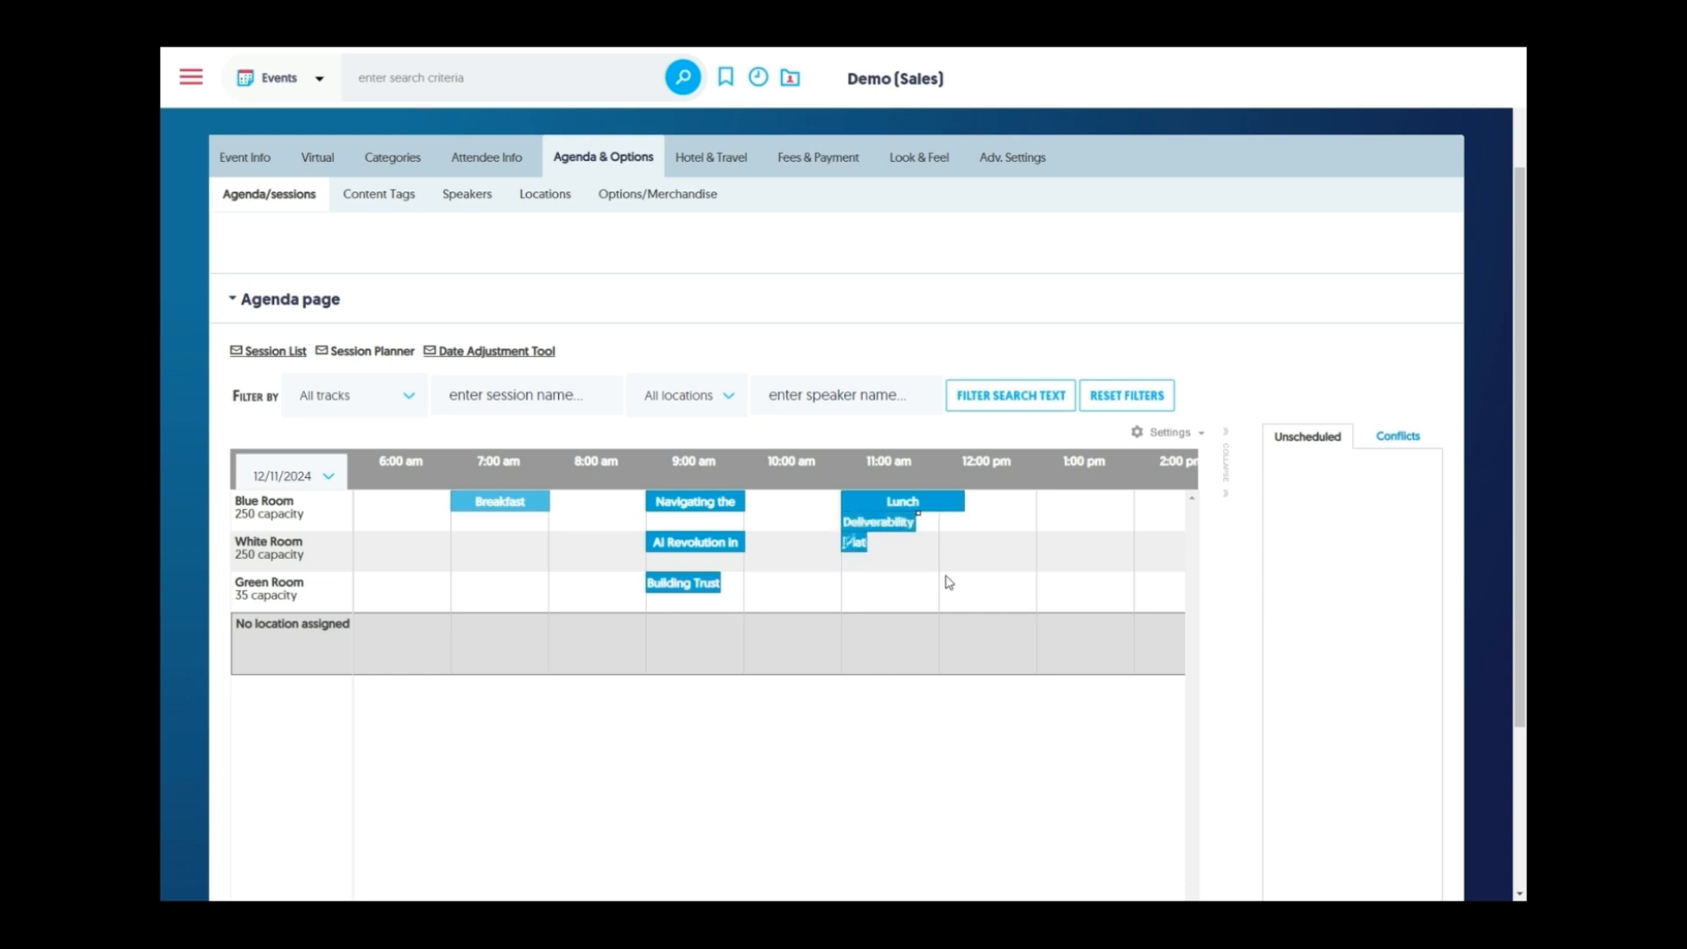
On 12/10/2024, move AI-Powered Marketing to 11 am in White Room and view the four location conflicts.
{"action": "left_click", "coordinate": [309, 483]}
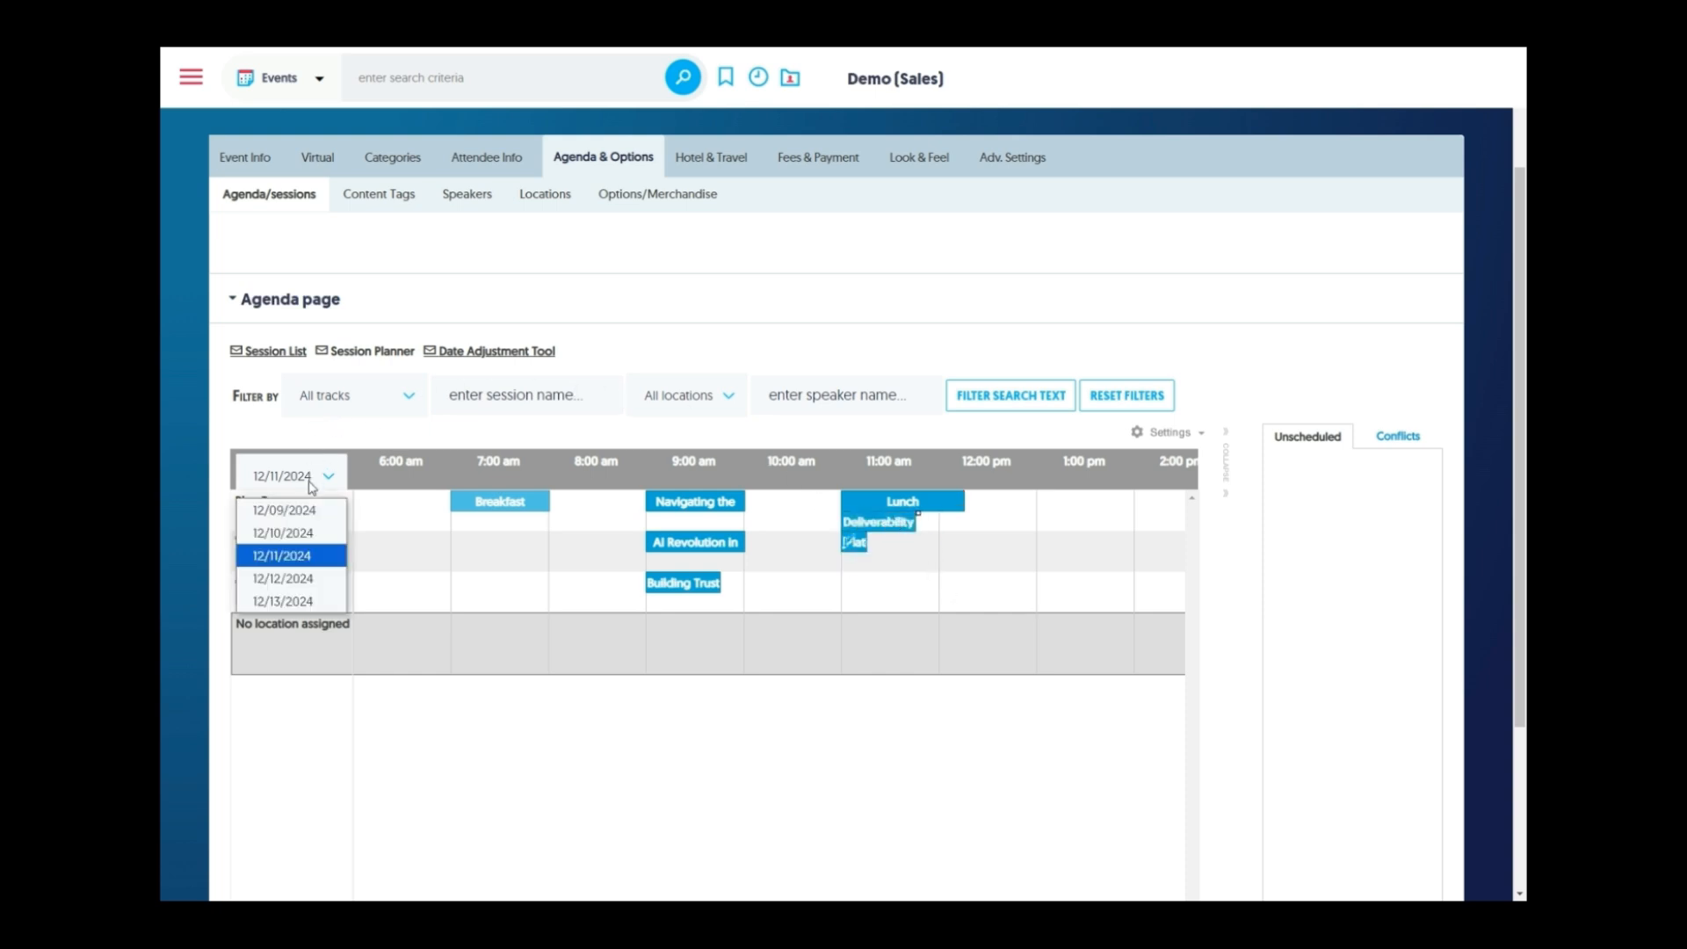
{"action": "left_click", "coordinate": [325, 534]}
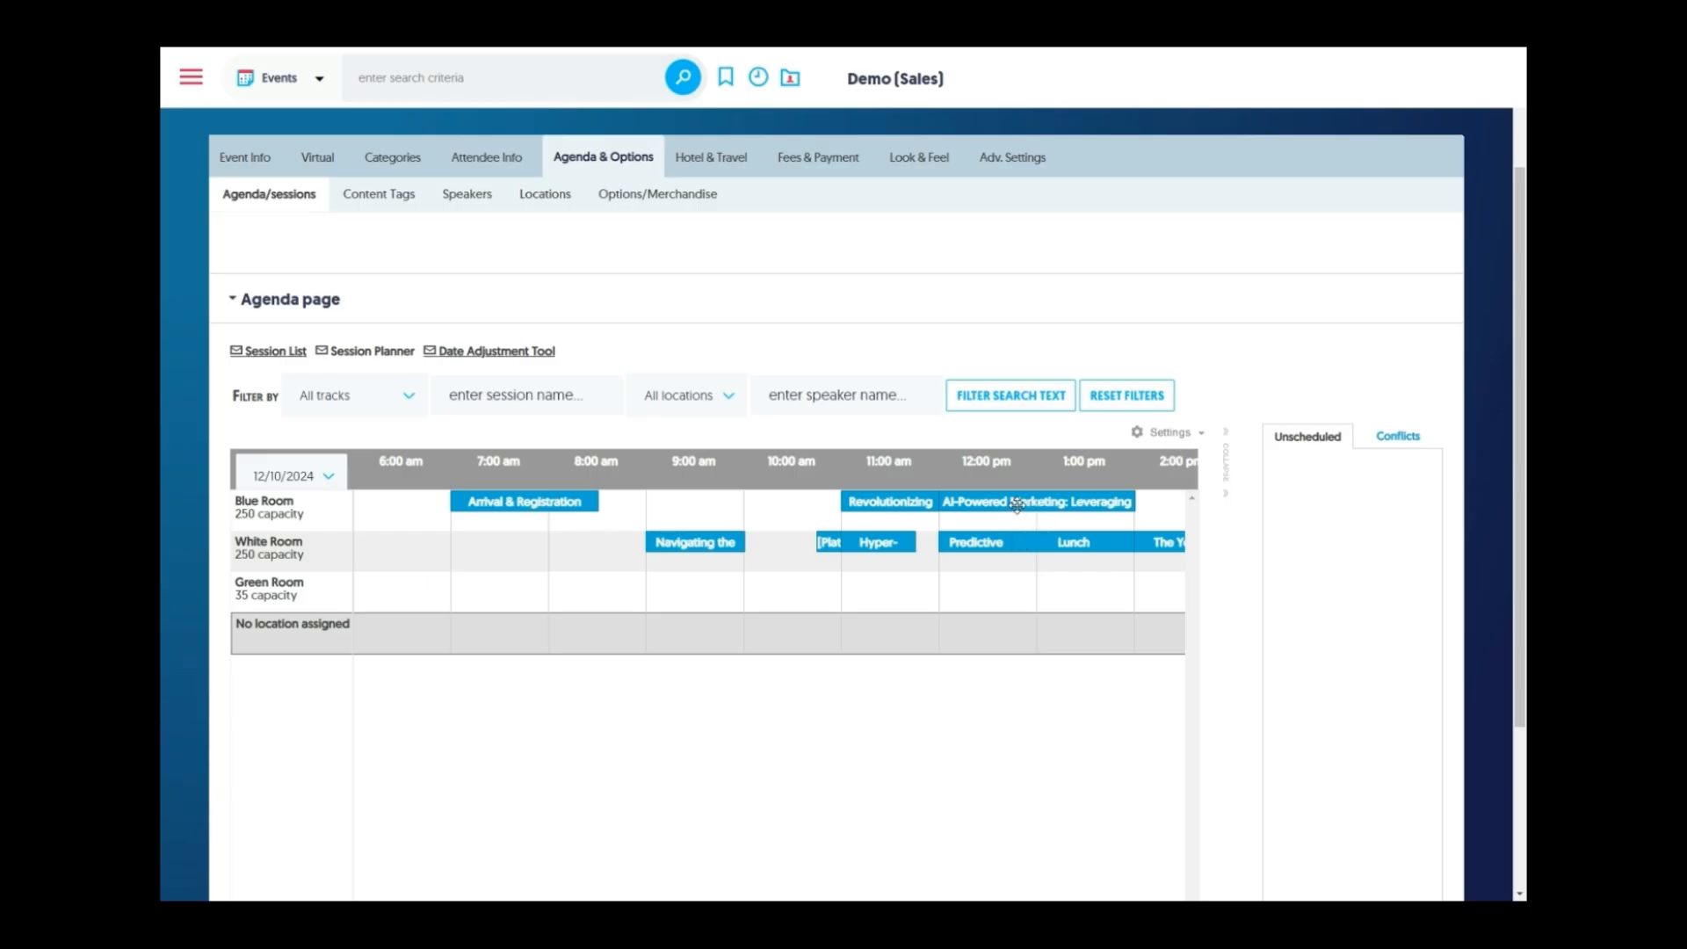
{"action": "left_click_drag", "start_coordinate": [1013, 506], "coordinate": [1116, 521]}
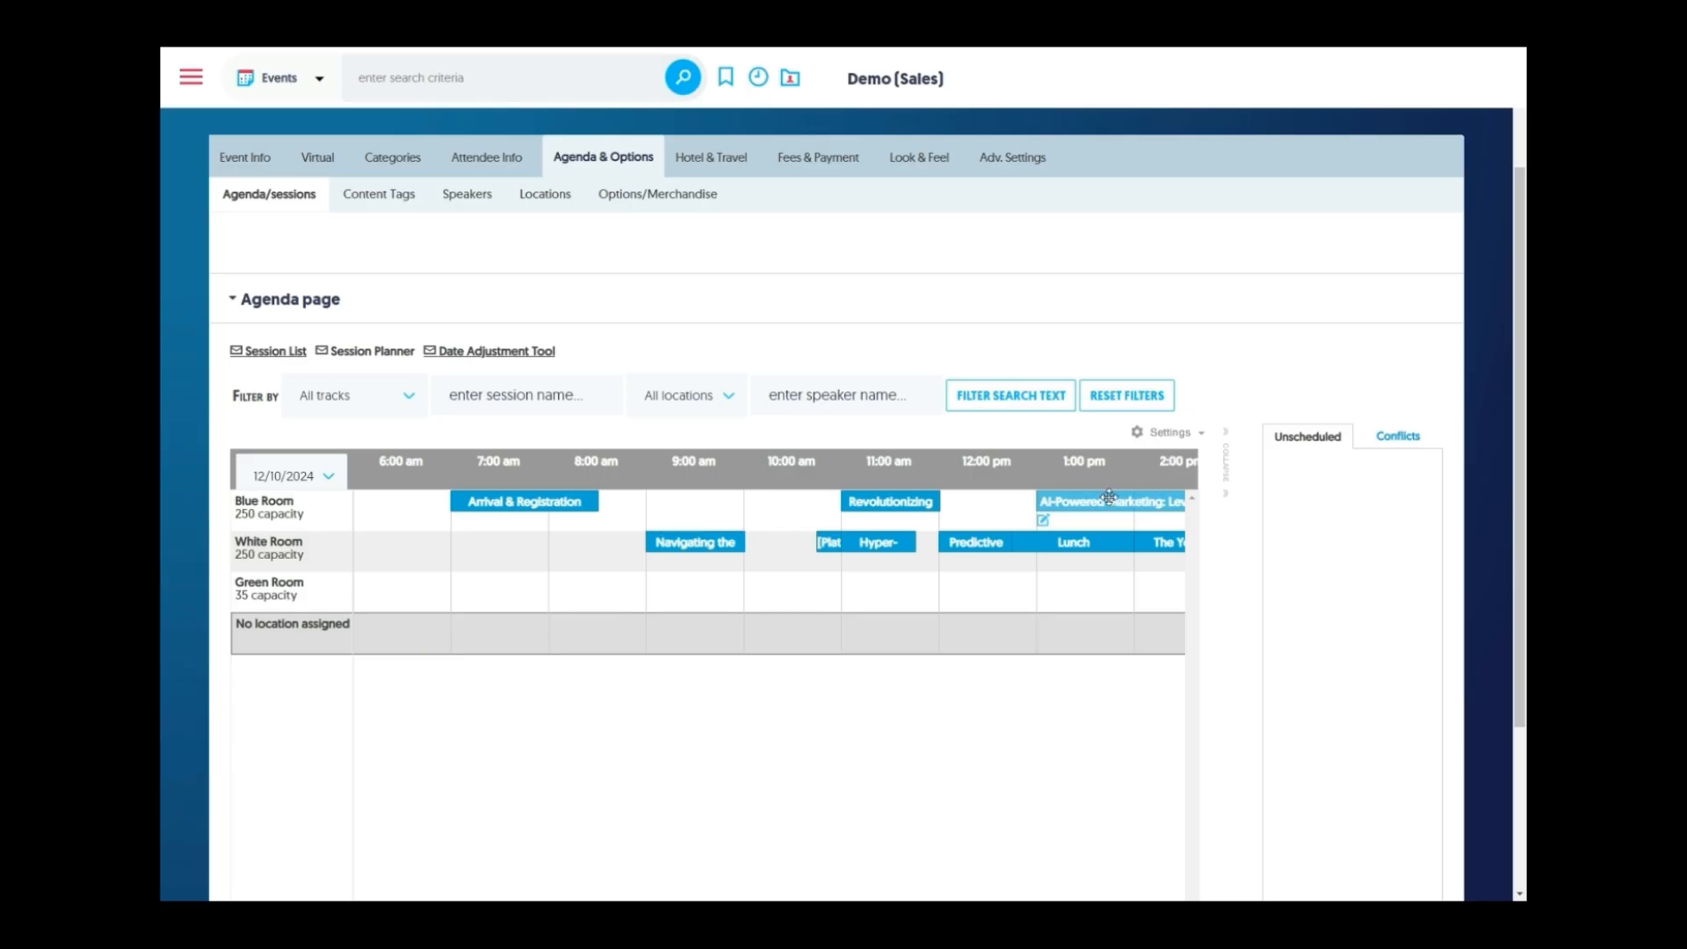
{"action": "left_click_drag", "start_coordinate": [1109, 499], "coordinate": [874, 511]}
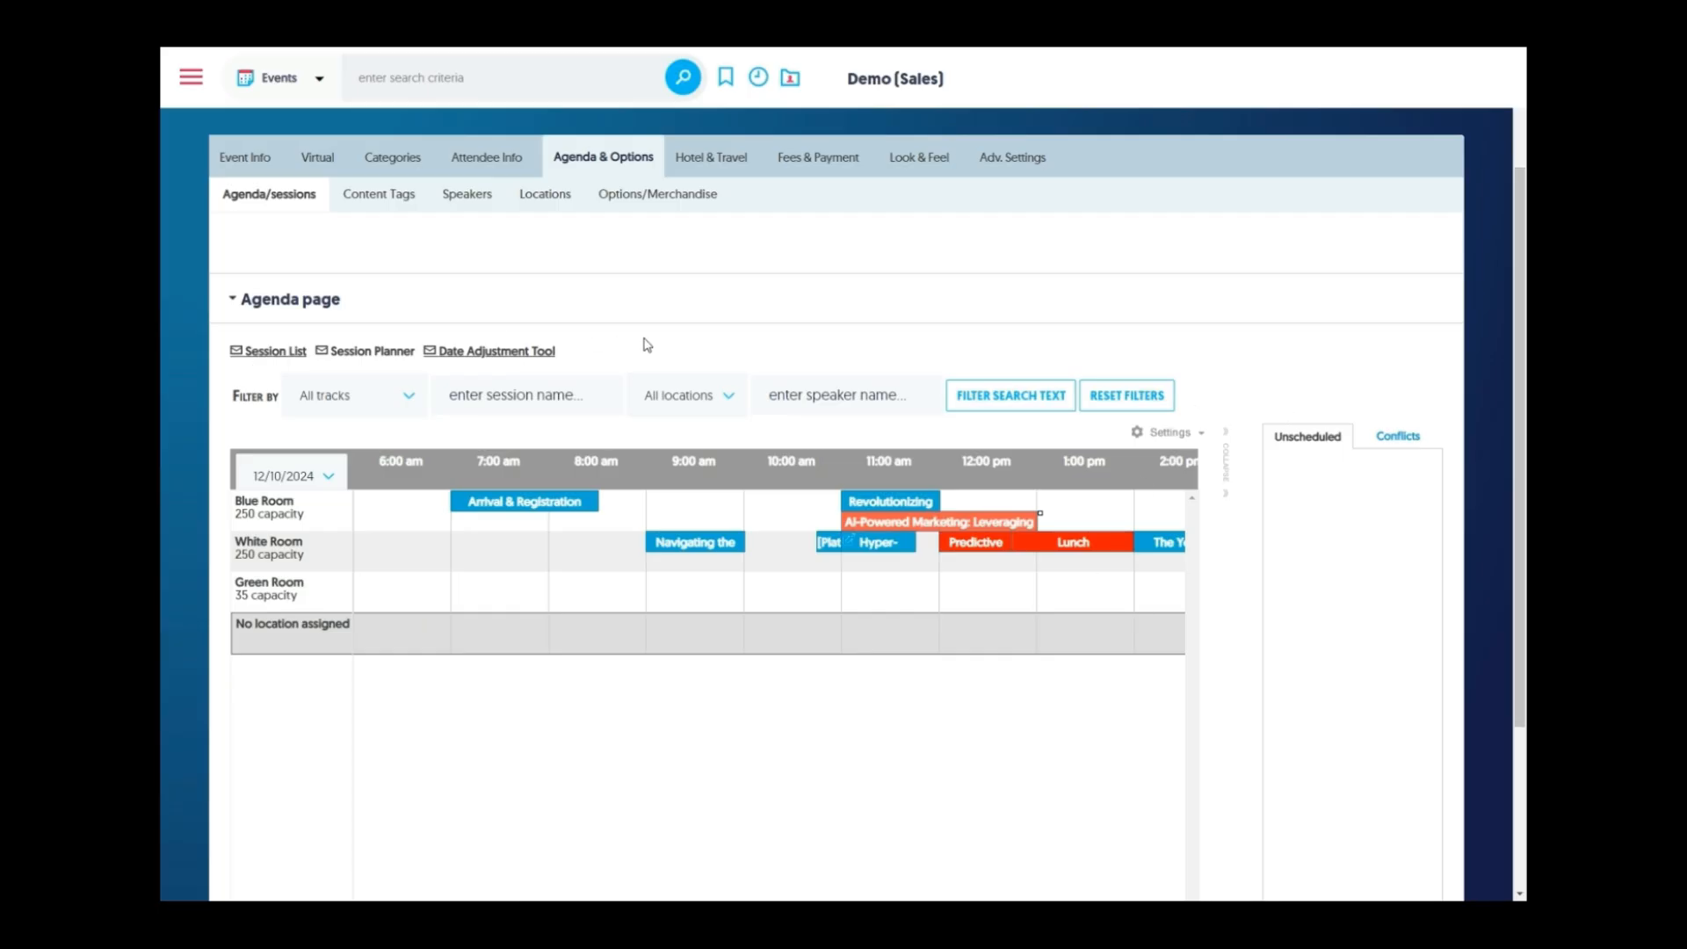
{"action": "left_click", "coordinate": [1370, 442]}
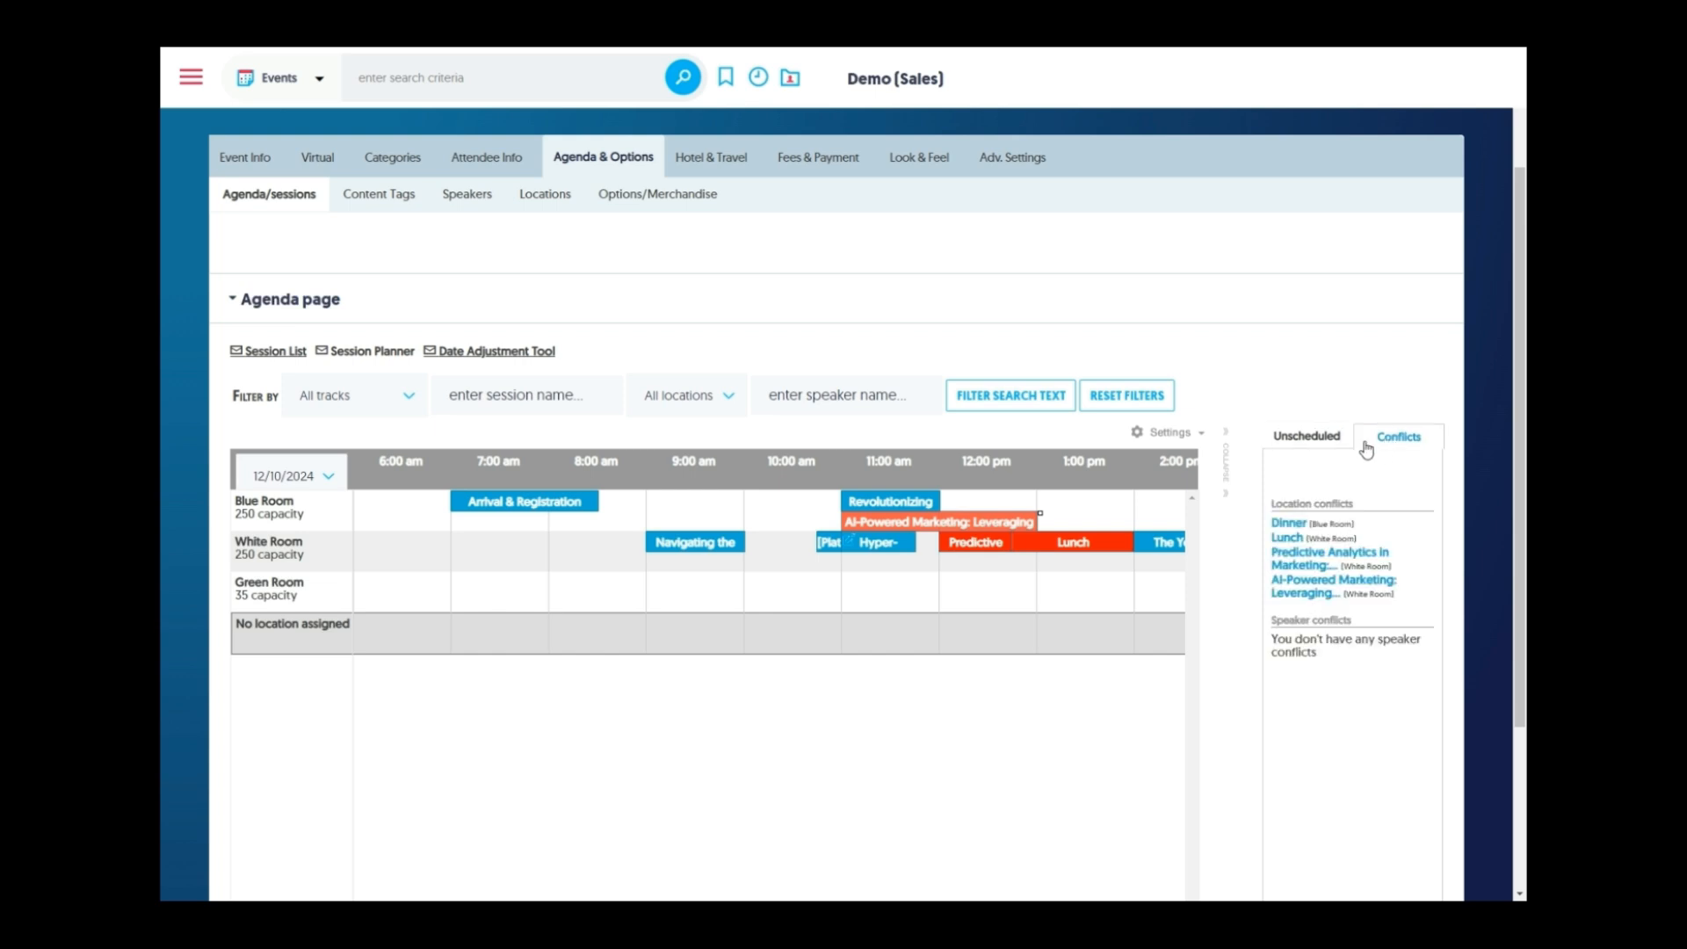